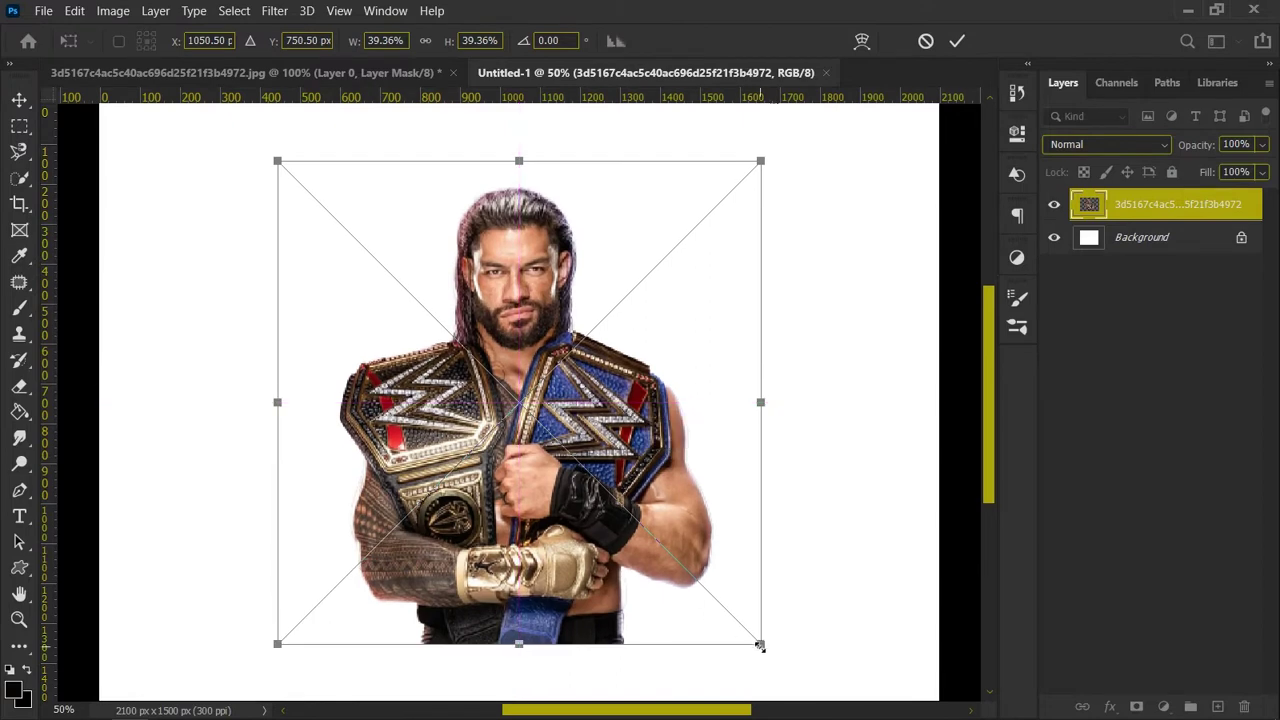
Step: Confirm the placed cutout photo at 39.36% scale and unlock the white Background layer
key("Return")
left_click(1242, 238)
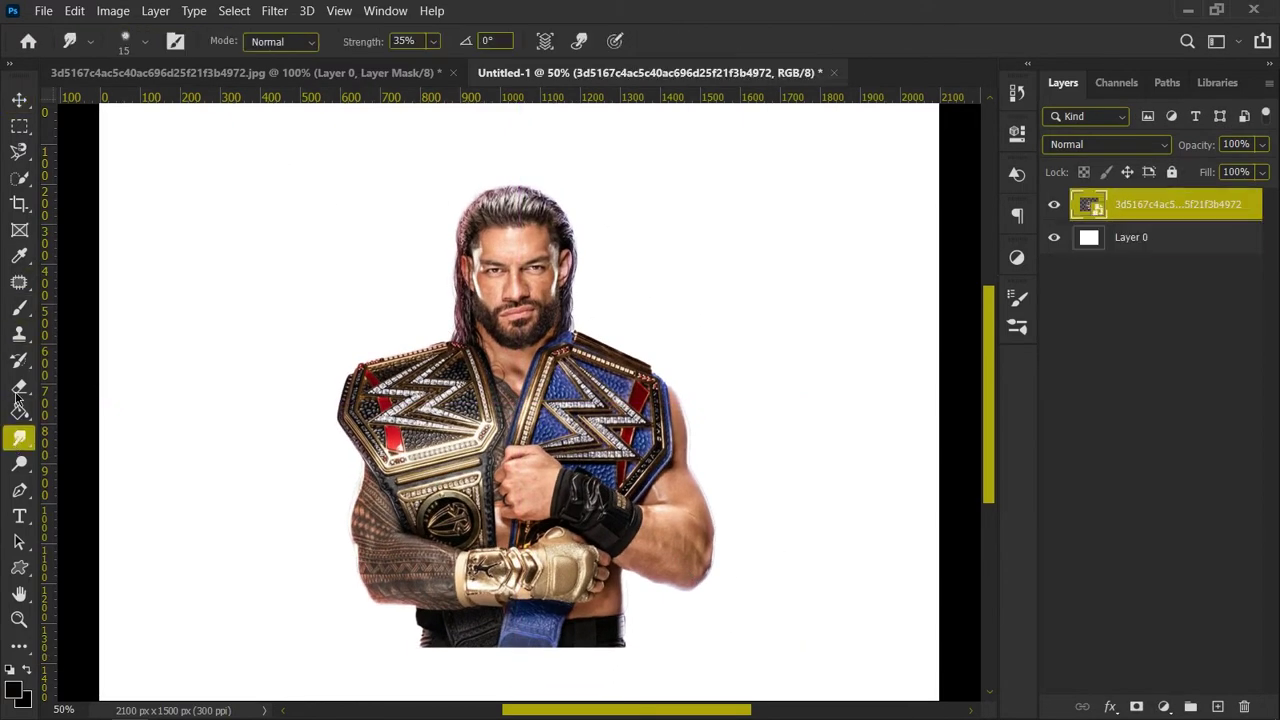
Step: Apply an Unsharp Mask filter to the figure layer with an amount of about 130% and a radius of about 3.8 pixels
left_click(274, 10)
mouse_move(434, 337)
left_click(571, 400)
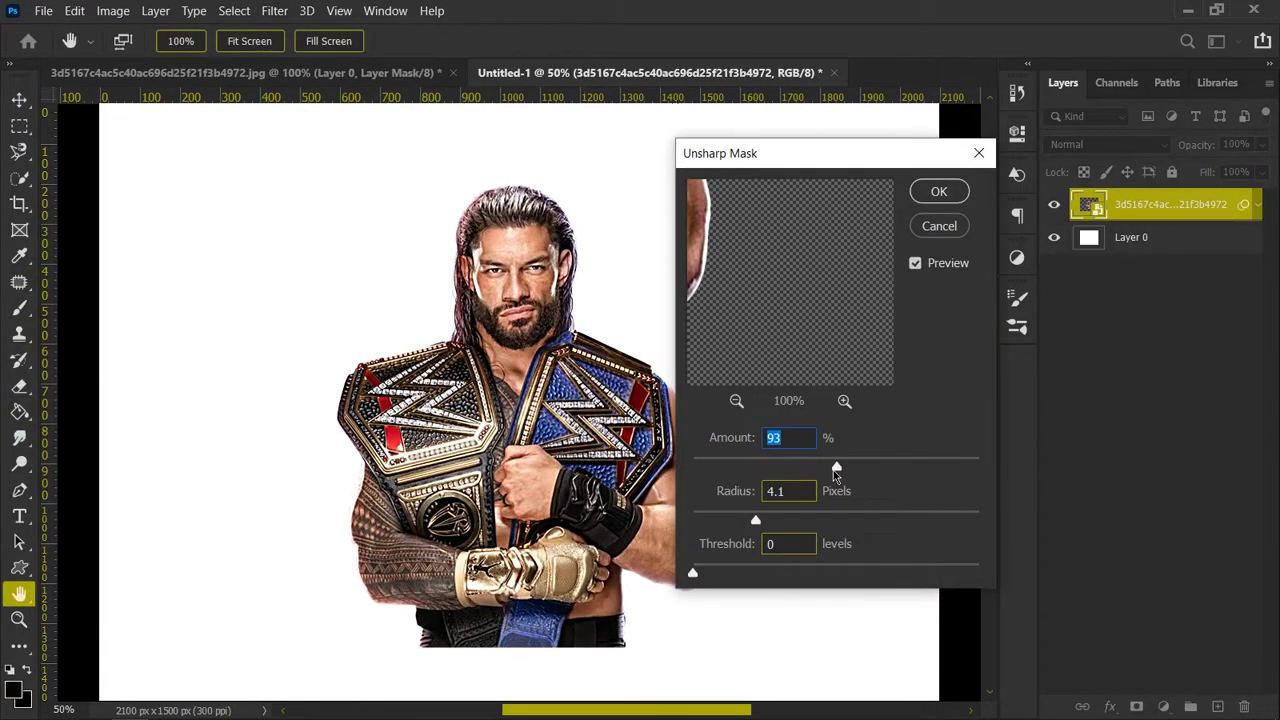
left_click_drag(857, 463, 864, 467)
left_click(756, 521)
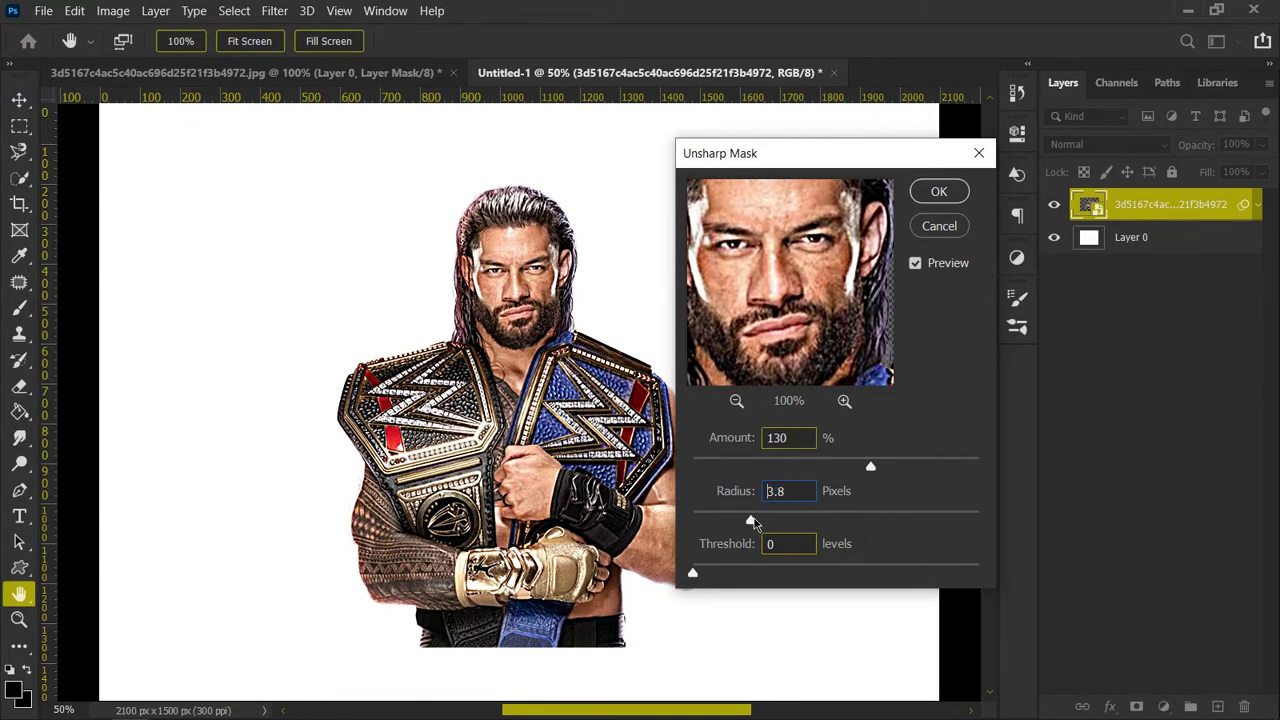
mouse_move(870, 466)
left_mouse_down()
mouse_move(884, 467)
mouse_move(868, 467)
left_mouse_up()
left_click(942, 192)
Step: Set up the Smudge tool with a spatter-edged brush preset at size 65 and 35% strength for the face
key("v")
scroll(533, 302, "up", 3)
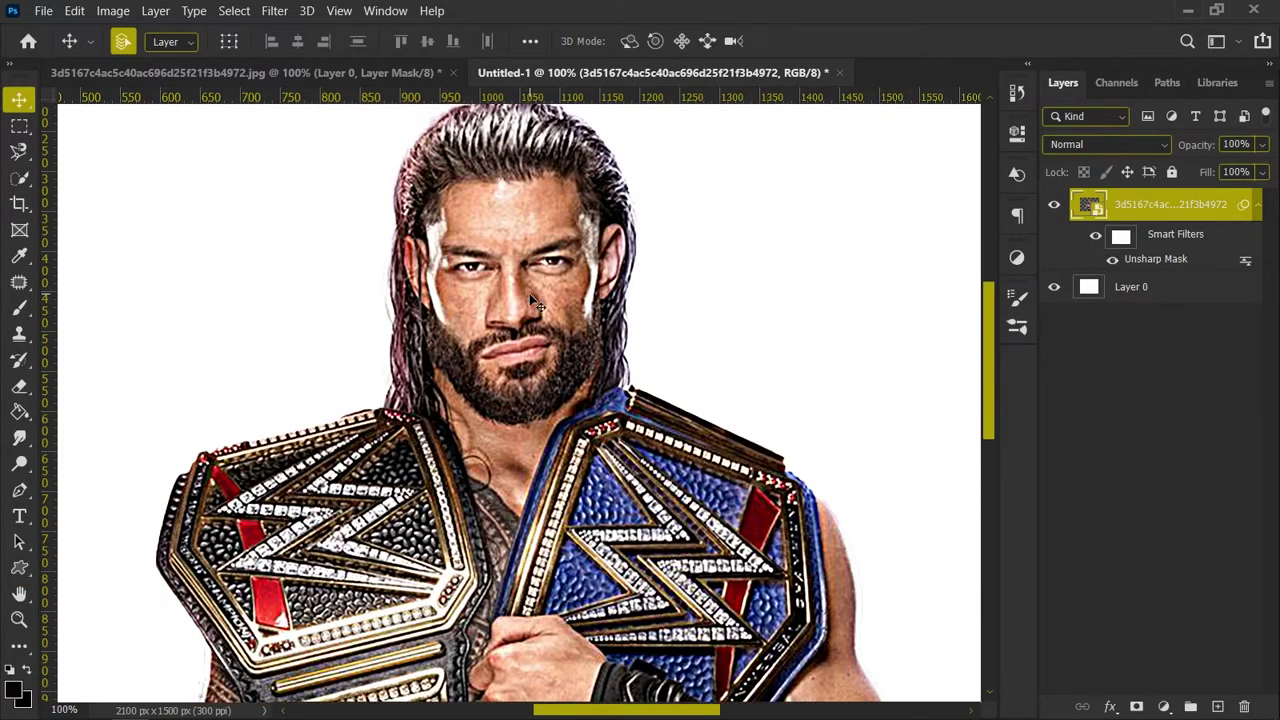
key("ctrl+plus")
left_click_drag(990, 366, 990, 332)
left_click(19, 437)
left_click(91, 42)
left_click(147, 42)
left_click(120, 300)
left_click(352, 44)
Step: Try to rasterize the figure's smart object and smudge the forehead skin smooth with a size 30 brush
left_click(520, 222)
left_click(655, 308)
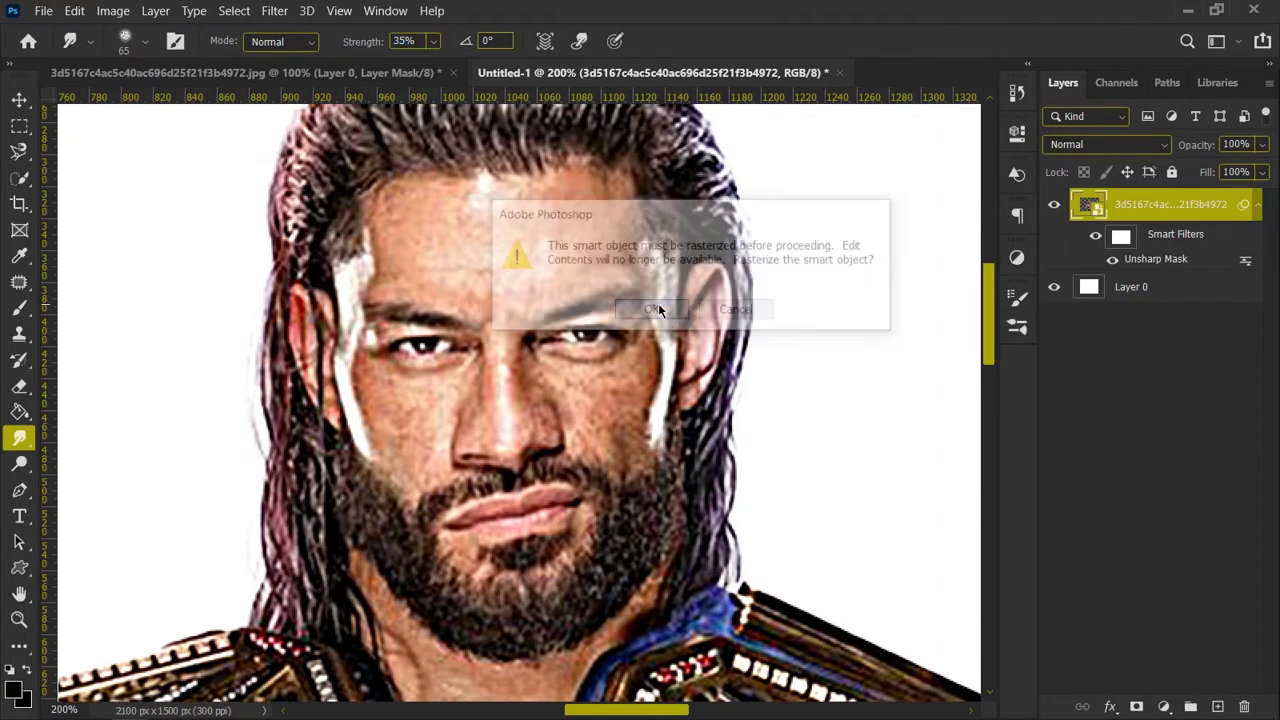
key("bracketleft")
key("bracketleft")
key("bracketleft")
key("bracketleft")
key("bracketleft")
key("bracketleft")
key("bracketleft")
key("bracketright")
mouse_move(560, 223)
left_mouse_down()
mouse_move(545, 210)
mouse_move(593, 265)
mouse_move(477, 190)
mouse_move(520, 288)
left_mouse_up()
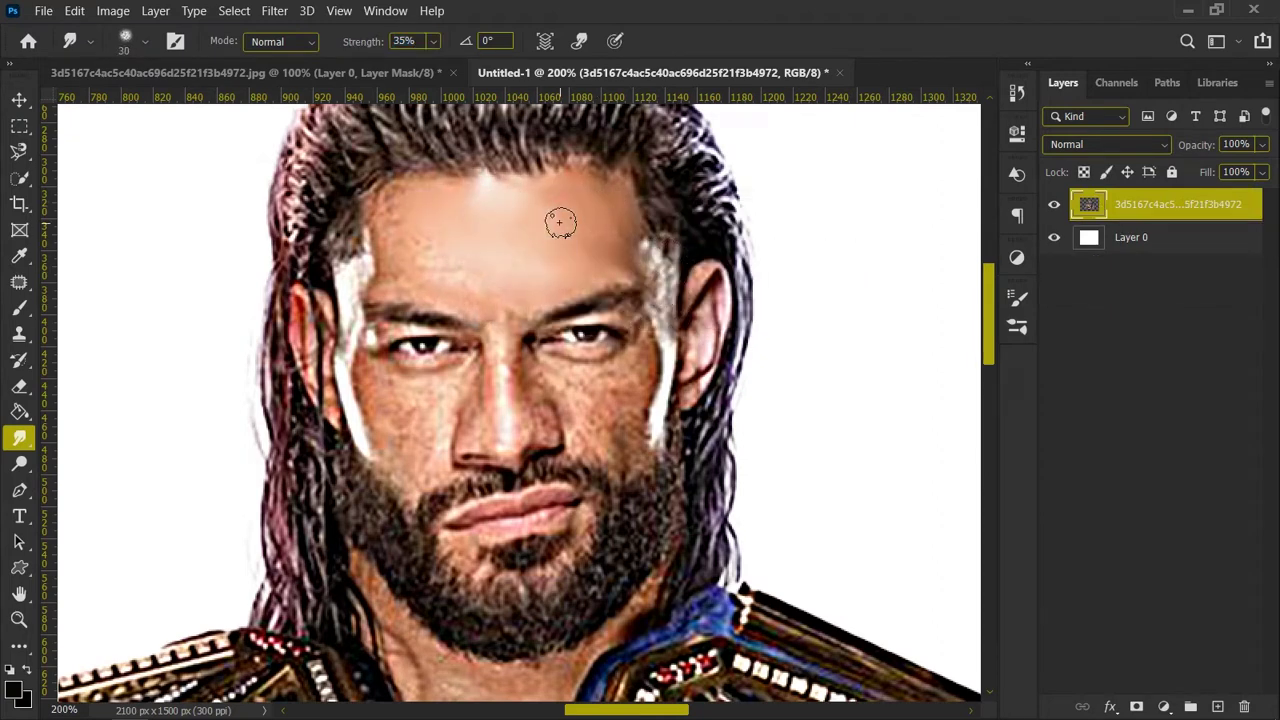
Step: Undo the forehead smudge strokes and the rasterization of the figure layer
key("ctrl+z")
key("ctrl+z")
key("ctrl+z")
key("ctrl+z")
key("ctrl+z")
Step: Apply a Camera Raw filter with temperature -3, tint -13, exposure +0.30, contrast +7, highlights -20, shadows +37, whites -4 and blacks +28
key("ctrl+0")
key("v")
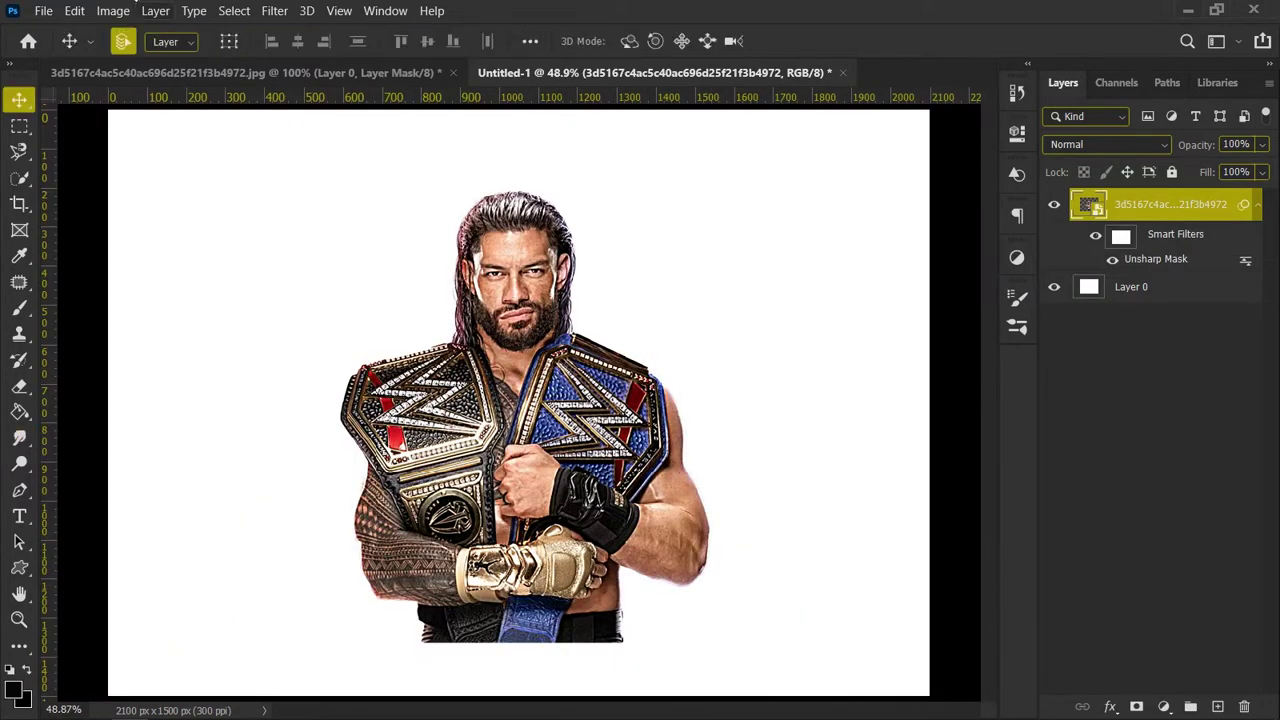
left_click(274, 10)
left_click(294, 124)
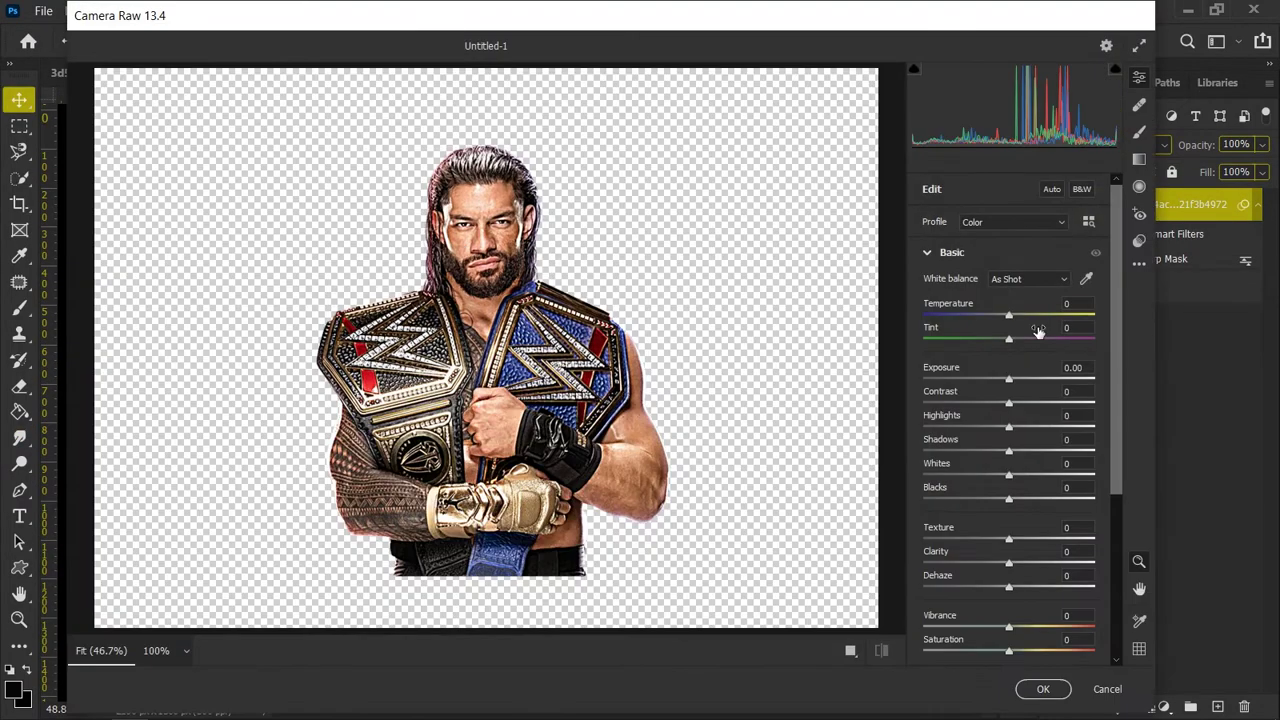
left_click_drag(1009, 316, 991, 427)
left_click_drag(1008, 475, 1033, 499)
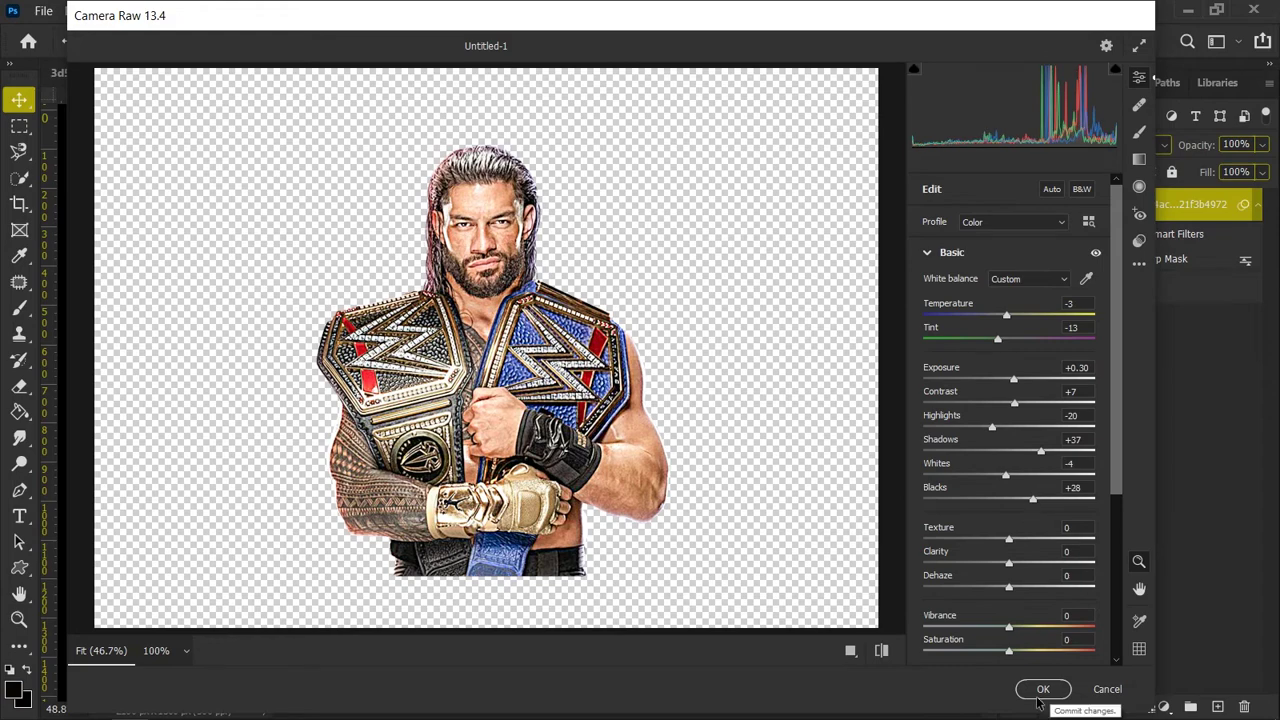
left_click(1043, 689)
Step: Rasterize the figure's smart object and smudge the right half of the forehead smooth with a size 30 brush
key("ctrl+1")
scroll(520, 400, "up", 2)
key("ctrl+plus")
scroll(520, 400, "up", 1)
left_click(19, 438)
left_click(583, 186)
key("Return")
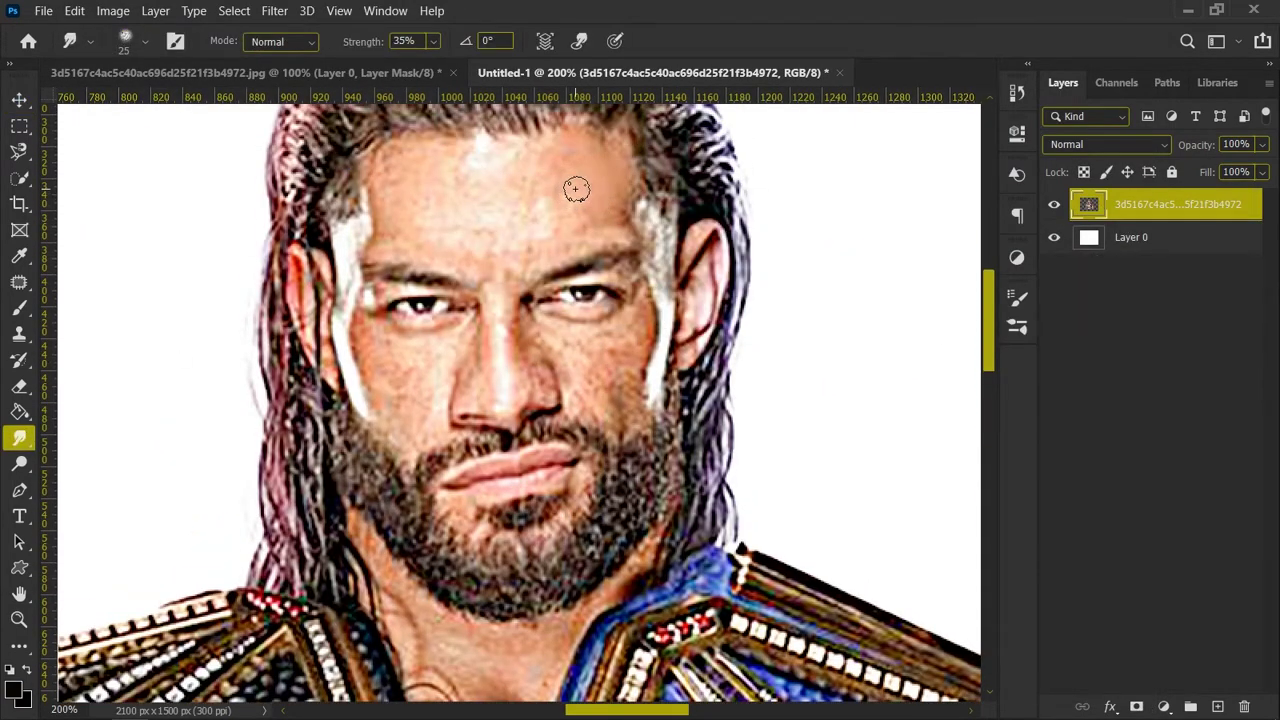
key("bracketright")
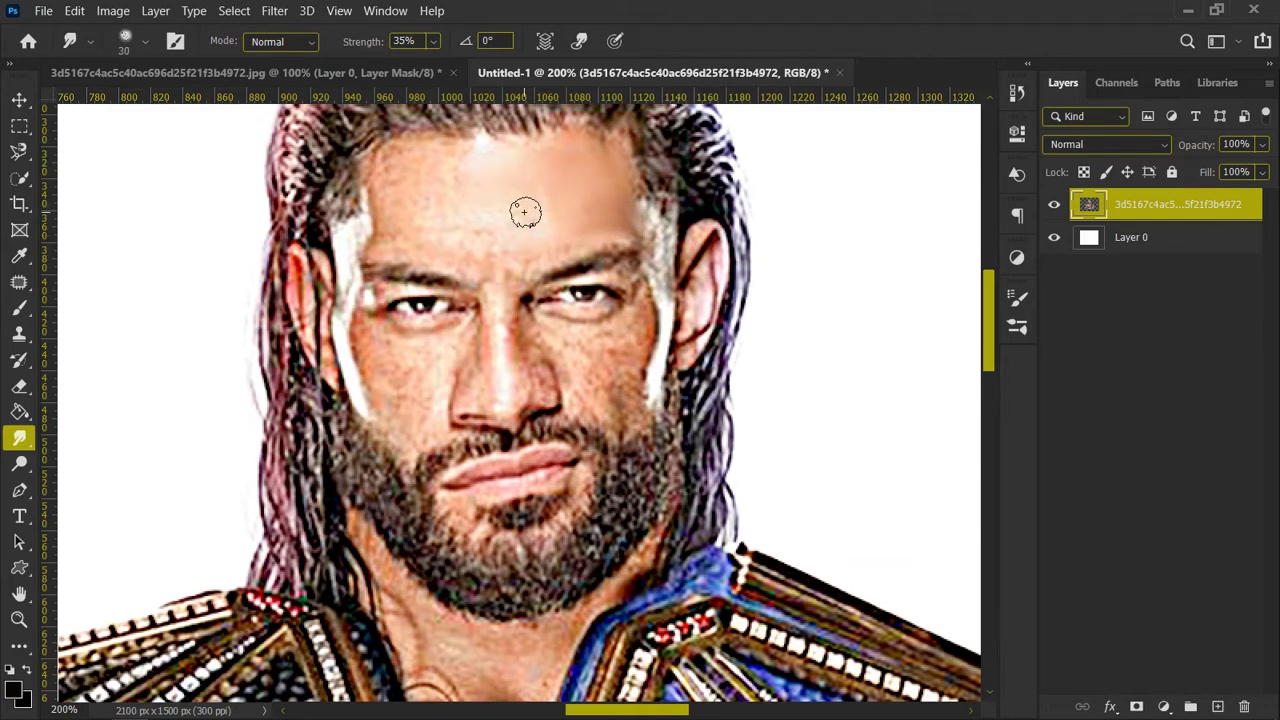
Step: Smudge the rest of the forehead, then the left-hand temple, eye area and cheek, reducing the brush to sizes 10 and 15
key("bracketleft")
key("bracketleft")
key("bracketleft")
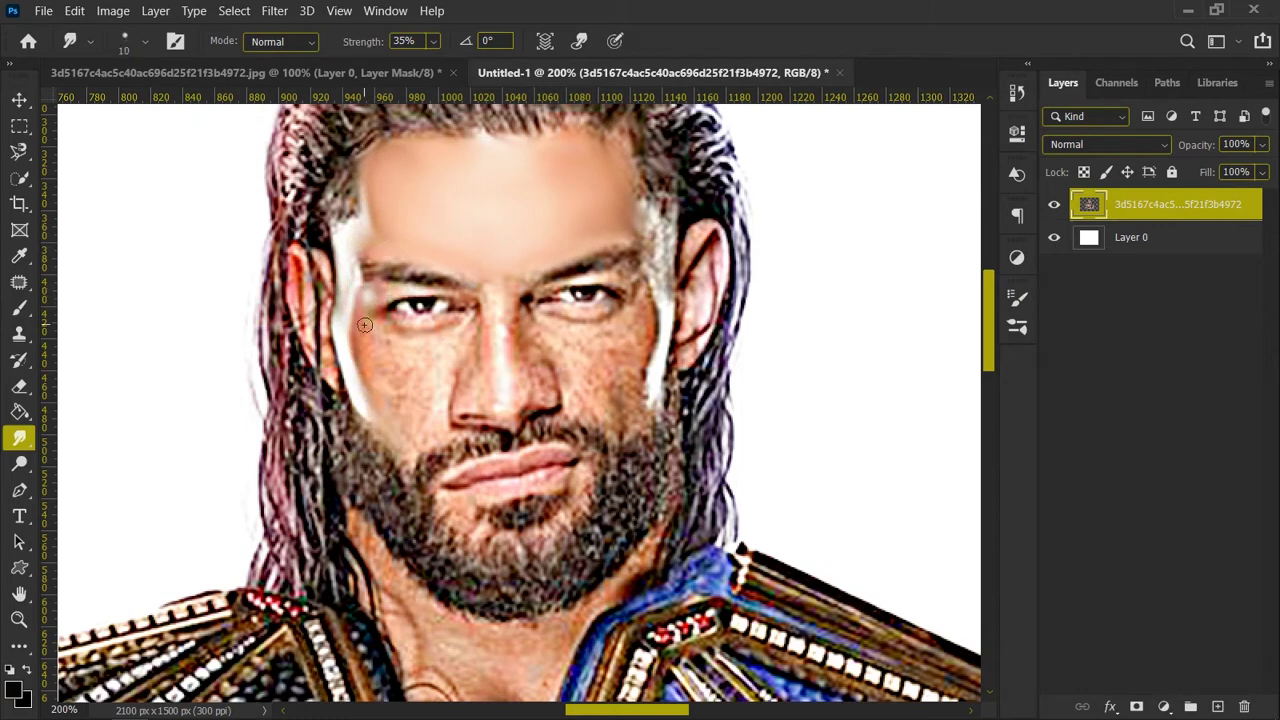
key("bracketright")
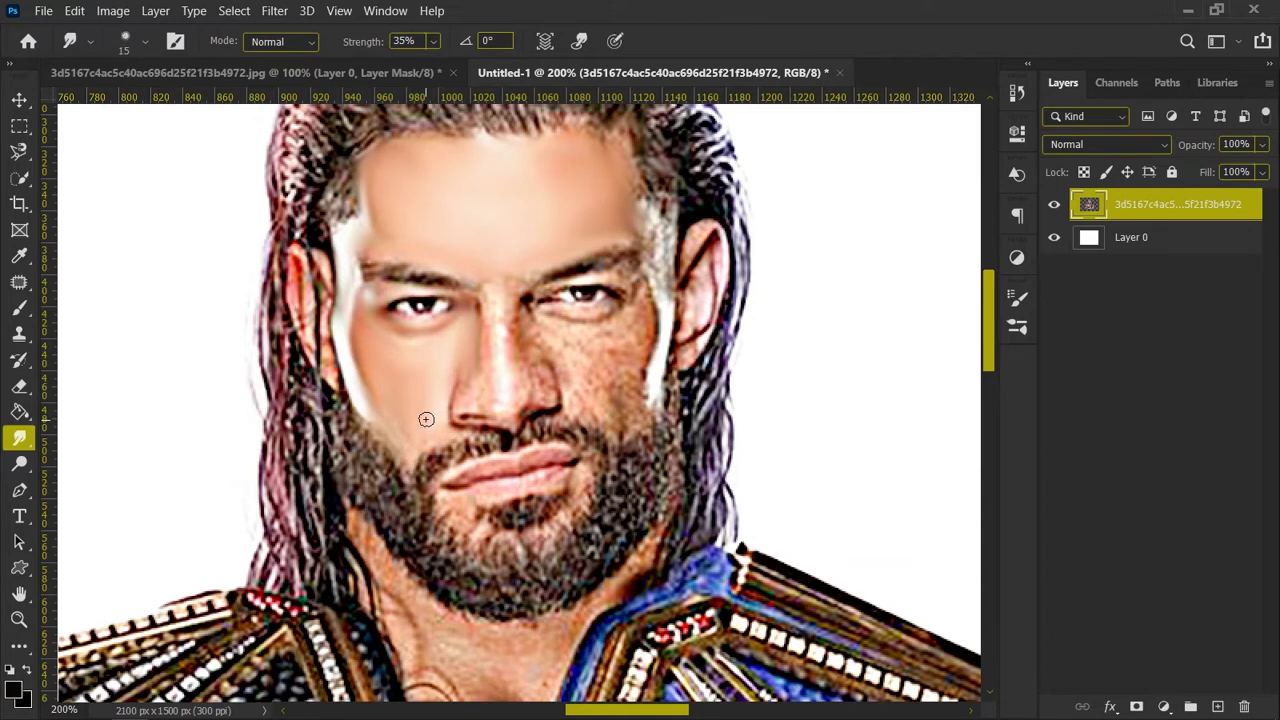
Step: Smudge the skin of the right-hand temple, eye area and cheek smooth with brush sizes 10 to 15
mouse_move(659, 273)
left_mouse_down()
mouse_move(644, 217)
mouse_move(650, 372)
left_mouse_up()
key("bracketright")
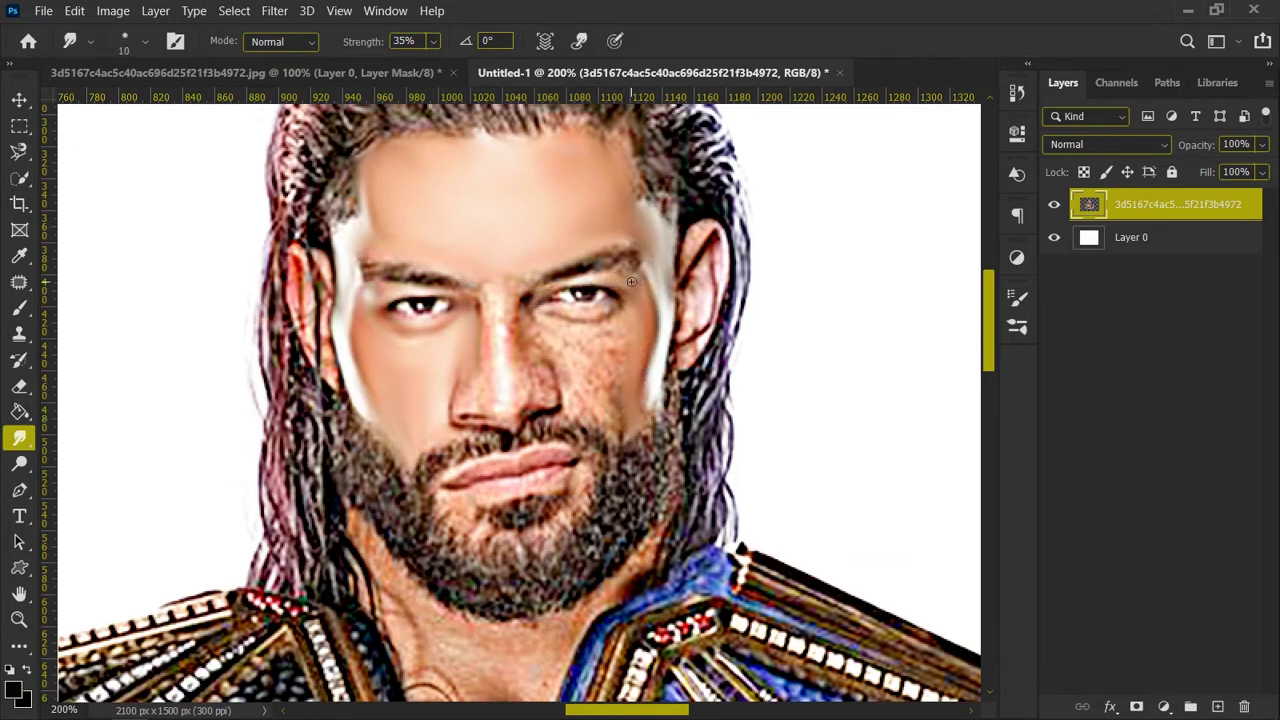
left_click_drag(534, 304, 616, 310)
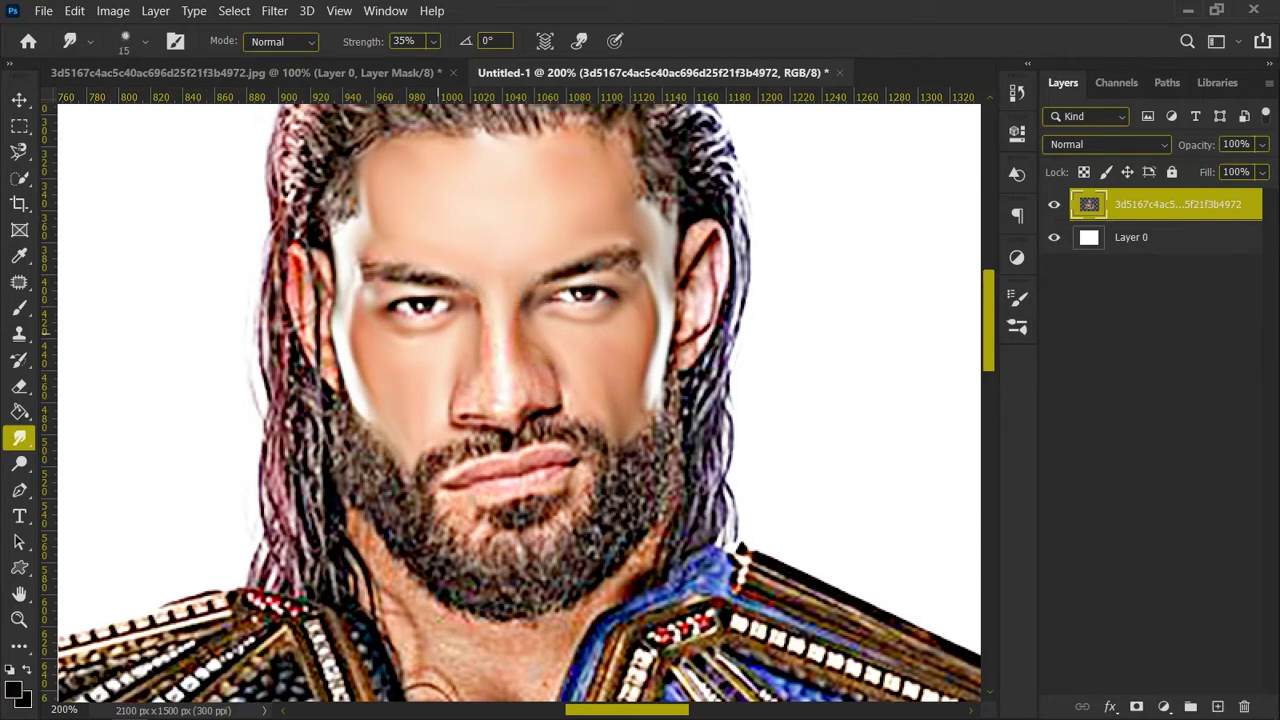
Step: Smudge the bridge, sides and nostrils of the nose smooth, using brush sizes 15 and 10
key("ctrl+plus")
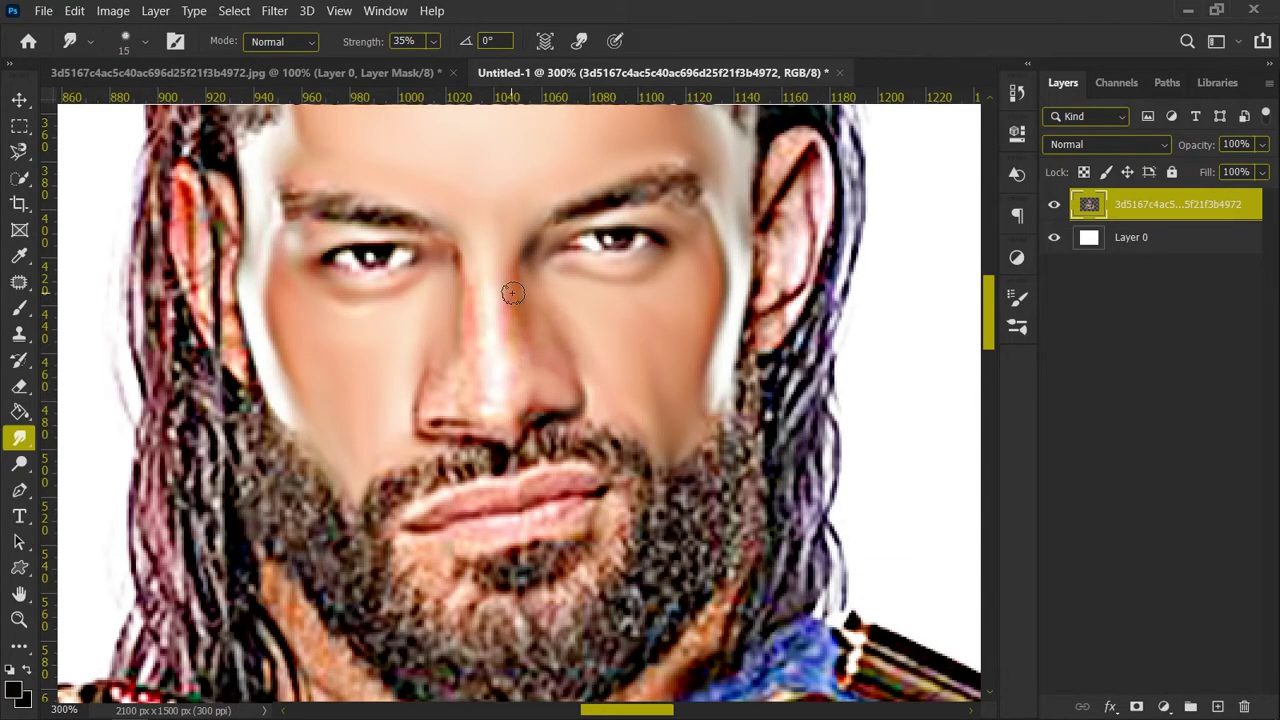
key("bracketleft")
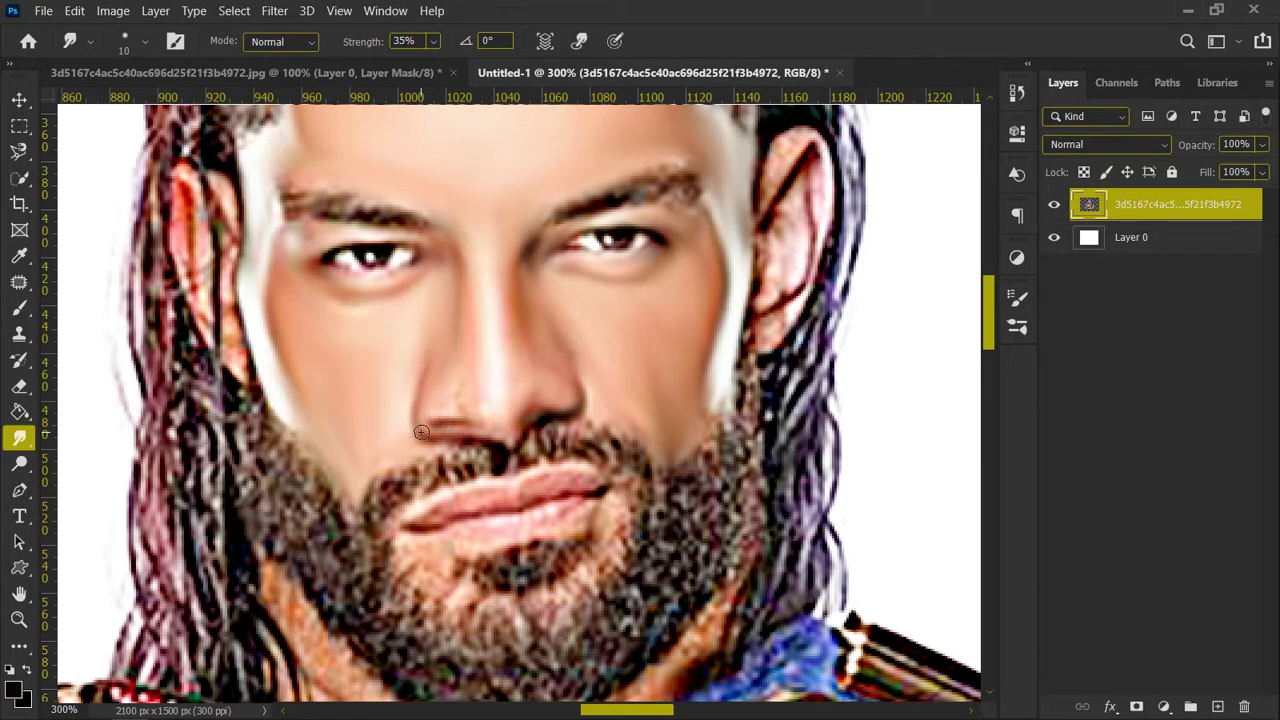
left_click_drag(421, 432, 515, 425)
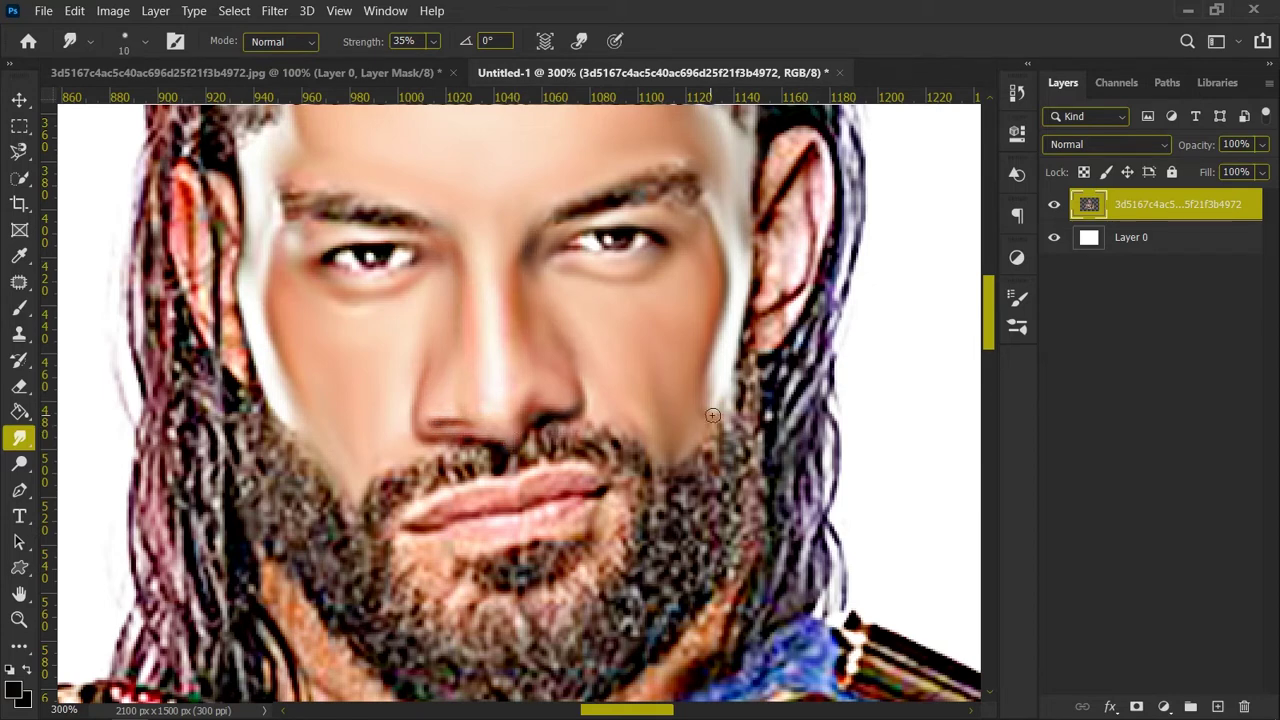
Step: Smudge the skin of both ears smooth, keeping the strokes inside the ear contours
mouse_move(822, 146)
left_mouse_down()
mouse_move(817, 214)
mouse_move(776, 335)
mouse_move(800, 275)
mouse_move(785, 190)
mouse_move(794, 206)
mouse_move(806, 172)
left_mouse_up()
key("bracketleft")
key("bracketright")
mouse_move(196, 177)
left_mouse_down()
mouse_move(190, 245)
mouse_move(228, 332)
left_mouse_up()
Step: Smudge the bare skin around the mouth and below the lower lip smooth with a size 10 brush
scroll(547, 435, "down", 5)
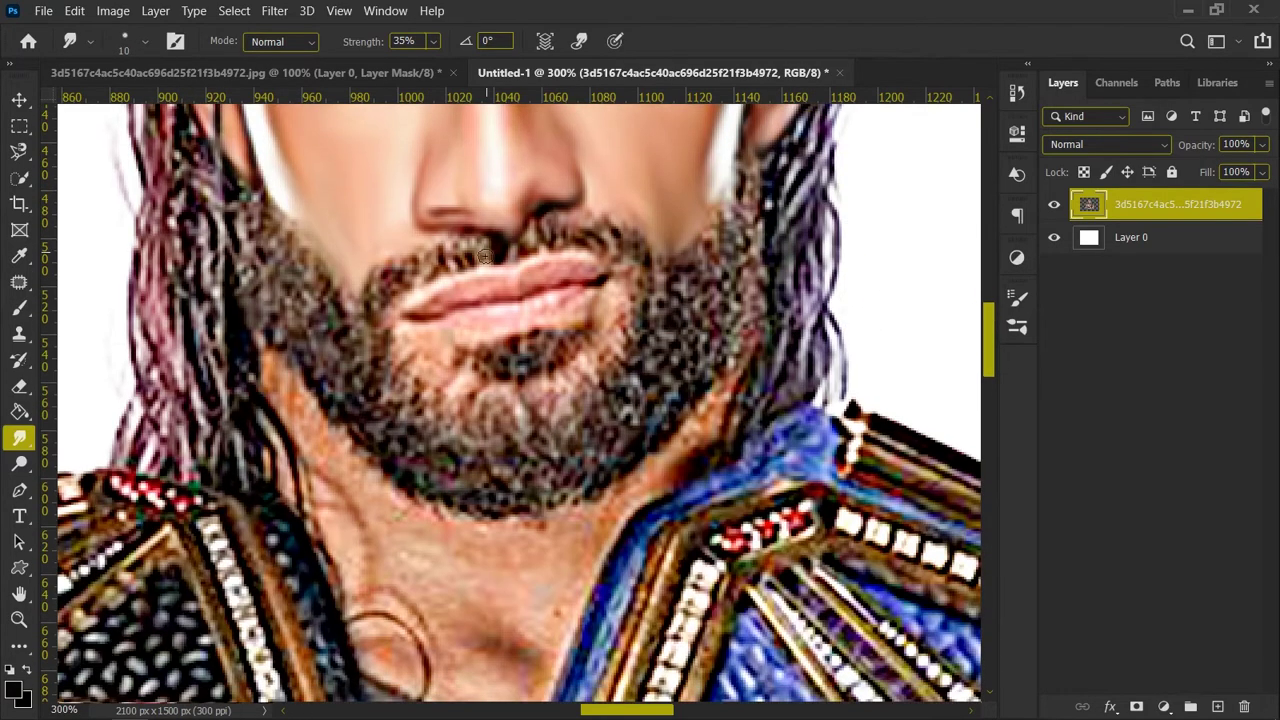
left_click_drag(615, 294, 604, 326)
key("bracketright")
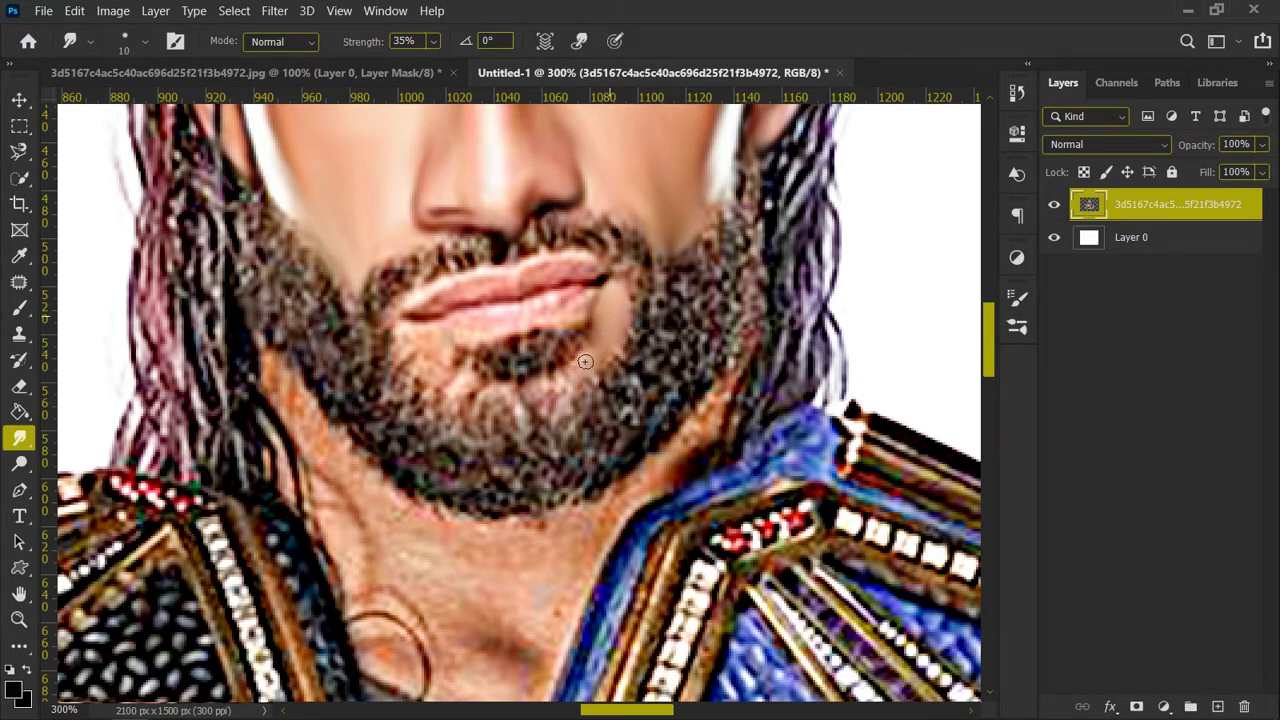
left_click_drag(520, 386, 454, 370)
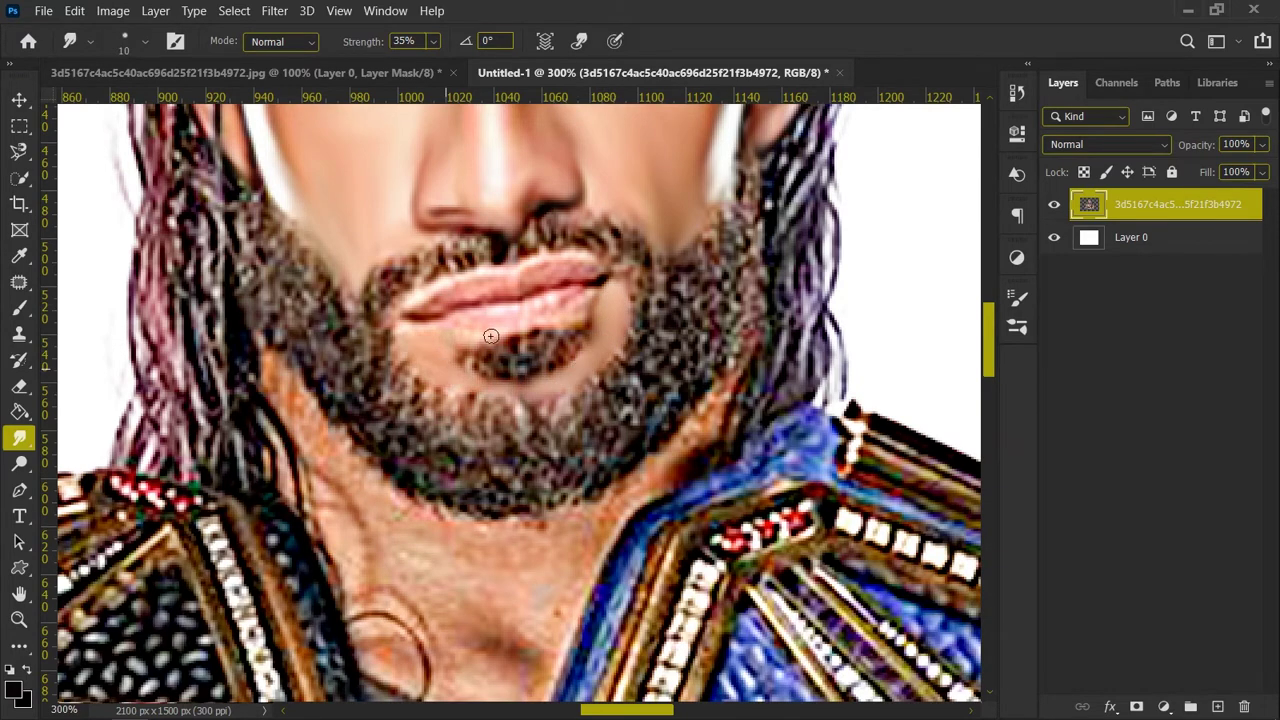
Step: Smudge the skin of the neck and upper chest between the two belts smooth with an enlarged brush
scroll(435, 267, "down", 5)
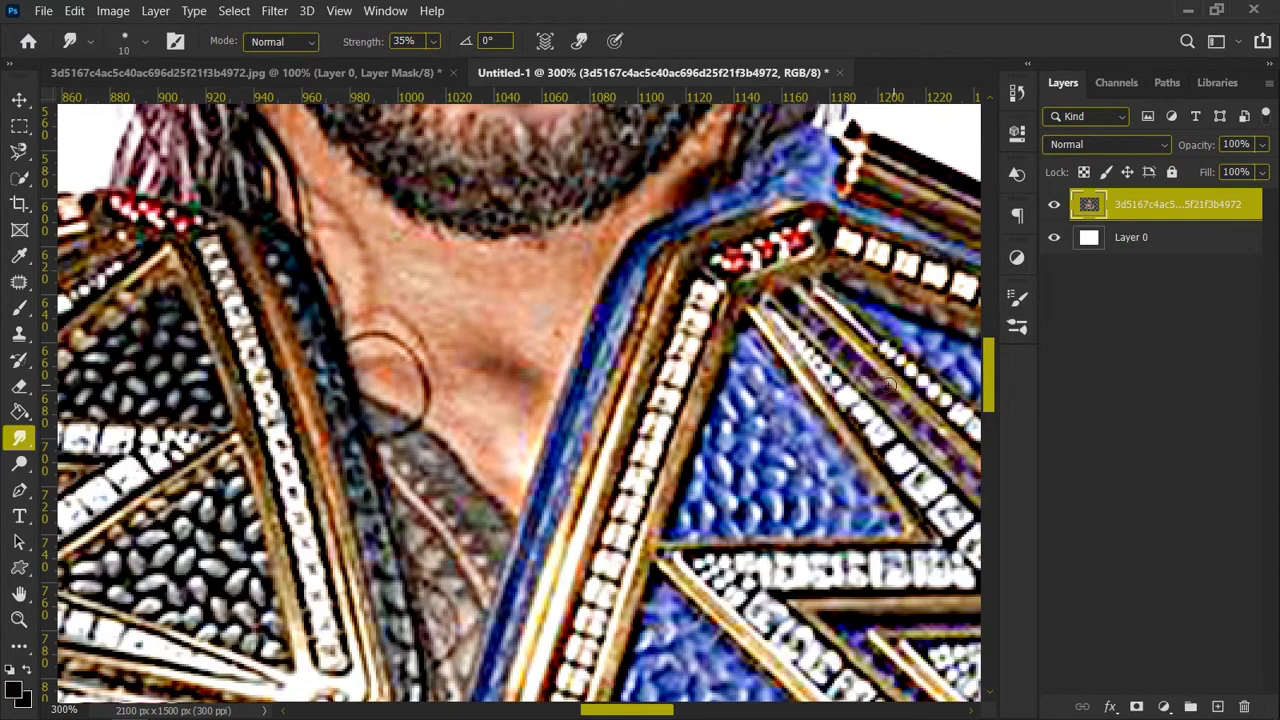
scroll(514, 506, "up", 1)
key("bracketright")
key("bracketright")
mouse_move(314, 206)
left_mouse_down()
mouse_move(356, 334)
mouse_move(290, 250)
mouse_move(348, 370)
left_mouse_up()
mouse_move(405, 318)
left_mouse_down()
mouse_move(424, 292)
mouse_move(357, 406)
mouse_move(366, 340)
left_mouse_up()
mouse_move(576, 390)
left_mouse_down()
mouse_move(517, 430)
mouse_move(464, 365)
mouse_move(546, 323)
mouse_move(728, 170)
mouse_move(703, 235)
left_mouse_up()
key("bracketleft")
key("bracketleft")
Step: Smudge the bare upper arm beside the blue belt smooth with brush sizes 25 to 35
key("ctrl+minus")
key("ctrl+minus")
key("ctrl+minus")
key("ctrl+minus")
key("ctrl+plus")
key("ctrl+plus")
key("ctrl+plus")
left_click_drag(640, 712, 733, 714)
scroll(718, 690, "down", 4)
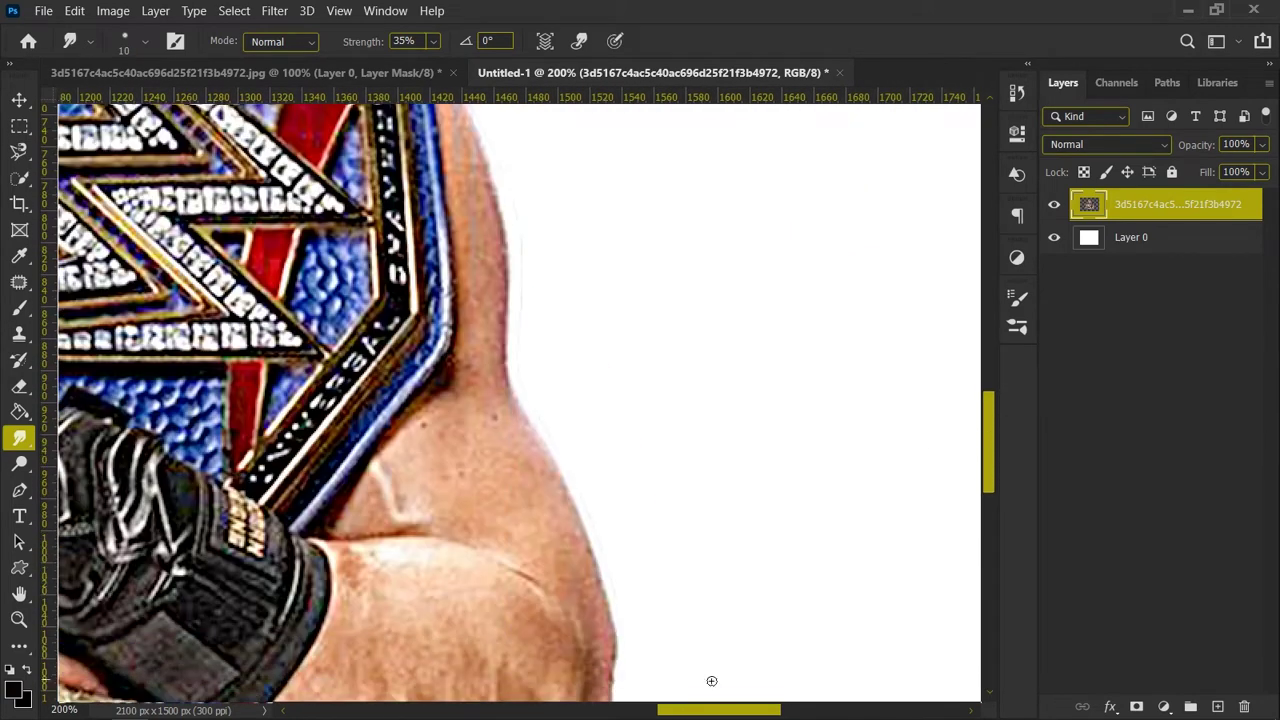
scroll(725, 640, "left", 1)
scroll(791, 369, "up", 1)
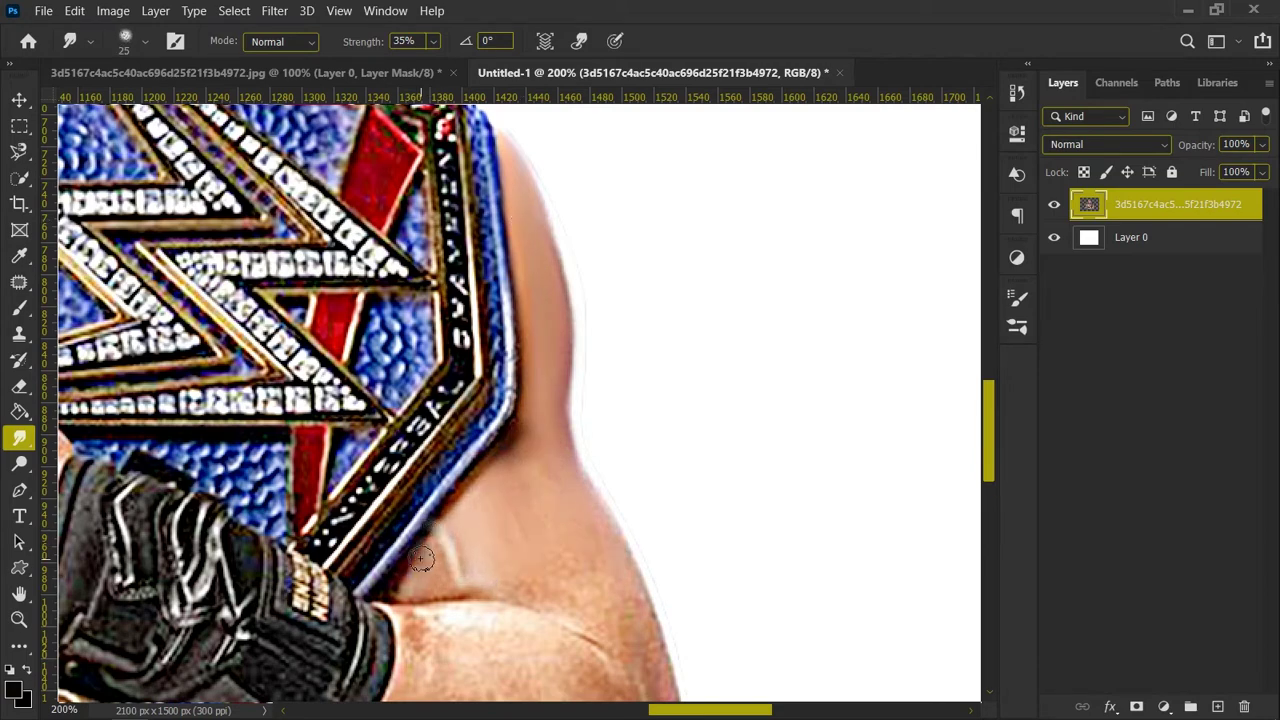
key("]")
scroll(445, 517, "down", 3)
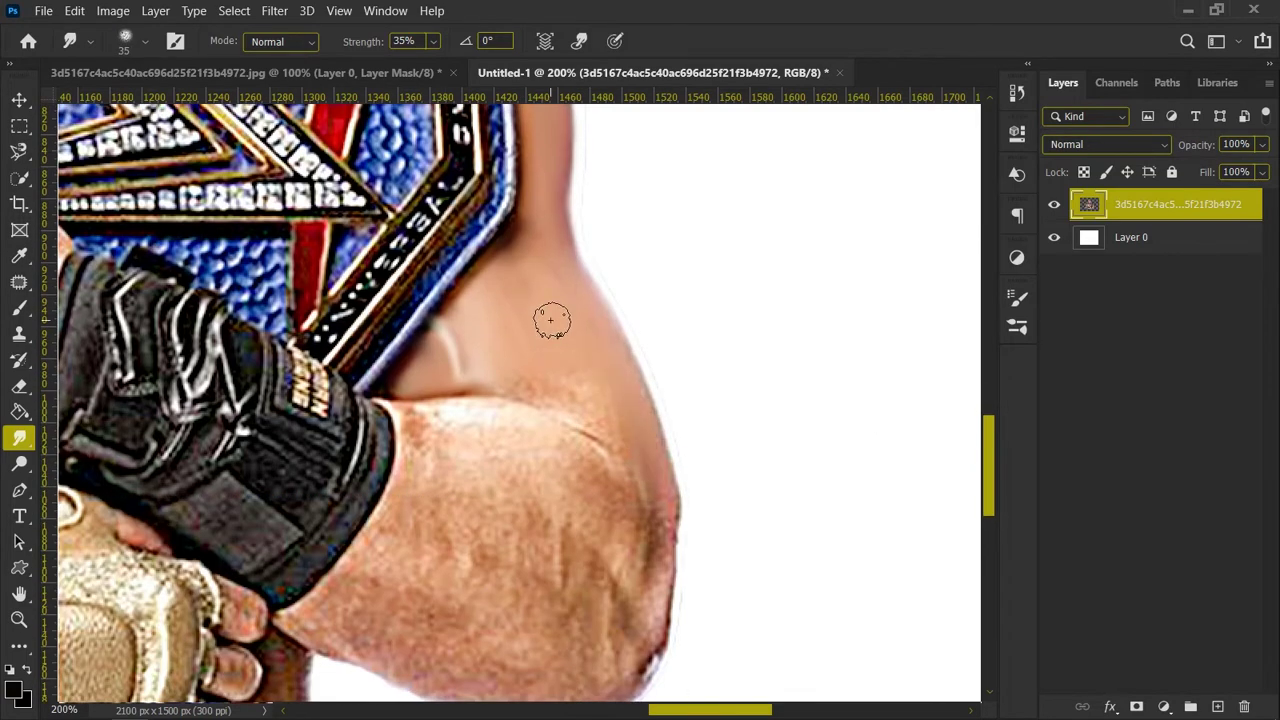
key("[")
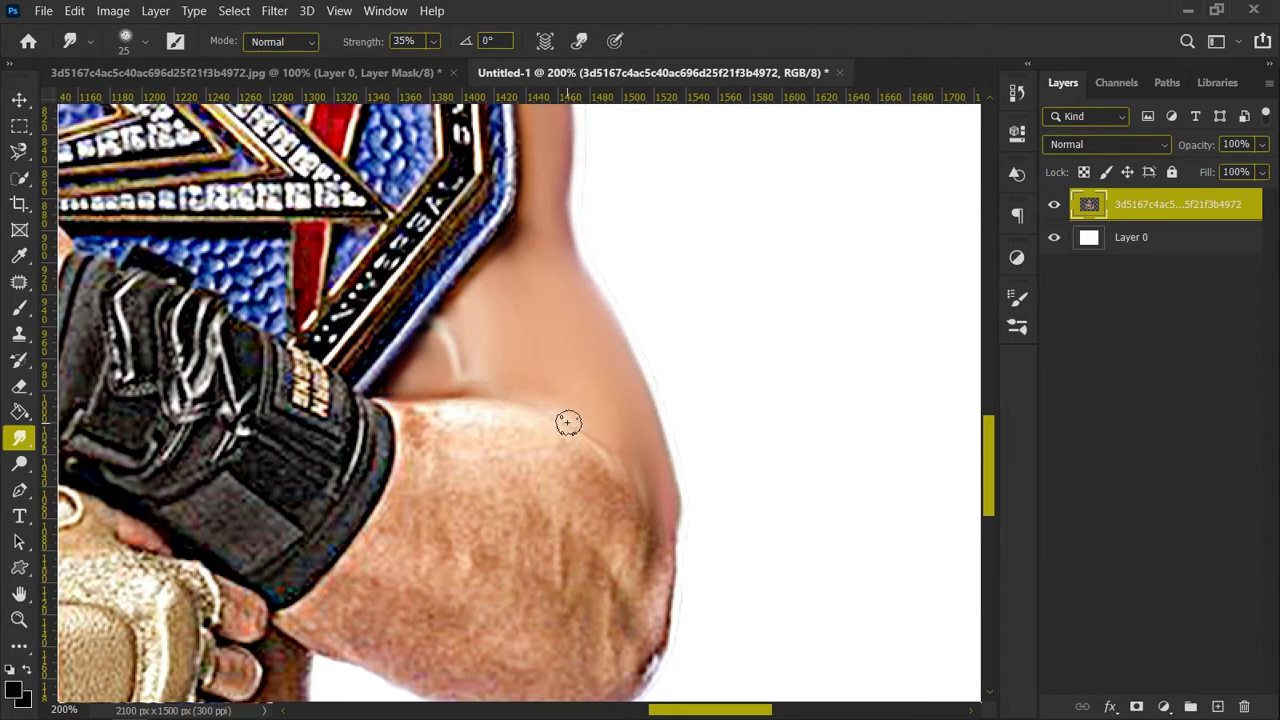
Step: Smudge the forearm and elbow smooth up to the edge of the black wristband with brush sizes 25 to 35
left_click_drag(405, 362, 500, 429)
key("]")
mouse_move(660, 491)
left_mouse_down()
mouse_move(646, 660)
mouse_move(628, 624)
mouse_move(562, 574)
left_mouse_up()
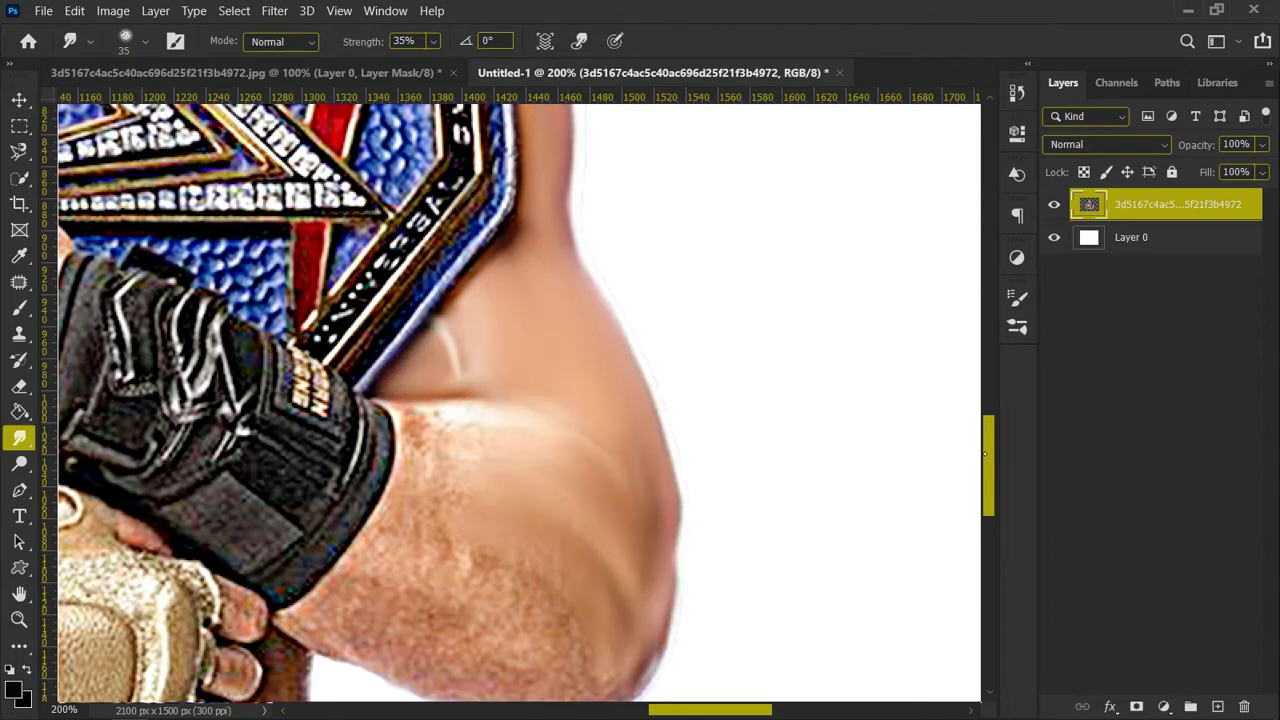
left_click_drag(989, 466, 989, 492)
mouse_move(574, 521)
left_mouse_down()
mouse_move(645, 422)
mouse_move(592, 549)
left_mouse_up()
key("[")
mouse_move(459, 542)
left_mouse_down()
mouse_move(334, 494)
mouse_move(416, 488)
left_mouse_up()
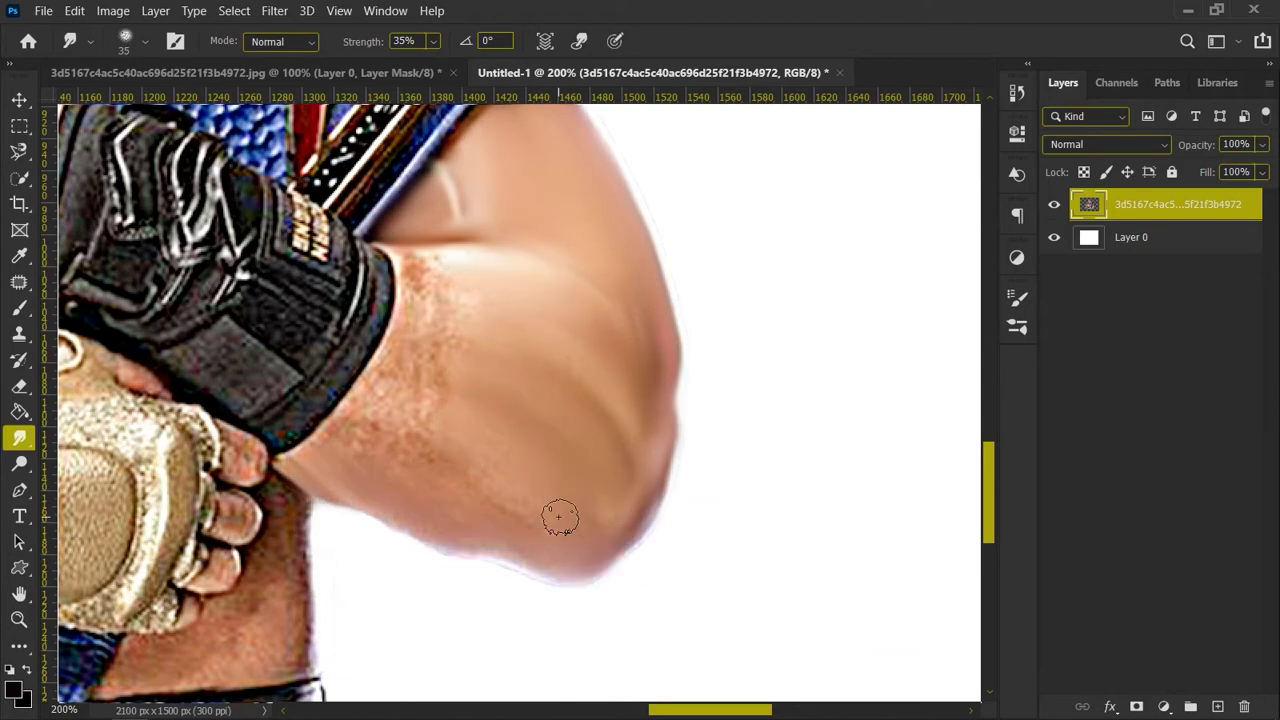
mouse_move(378, 416)
left_mouse_down()
mouse_move(406, 323)
mouse_move(400, 268)
mouse_move(336, 402)
left_mouse_up()
key("[")
key("[")
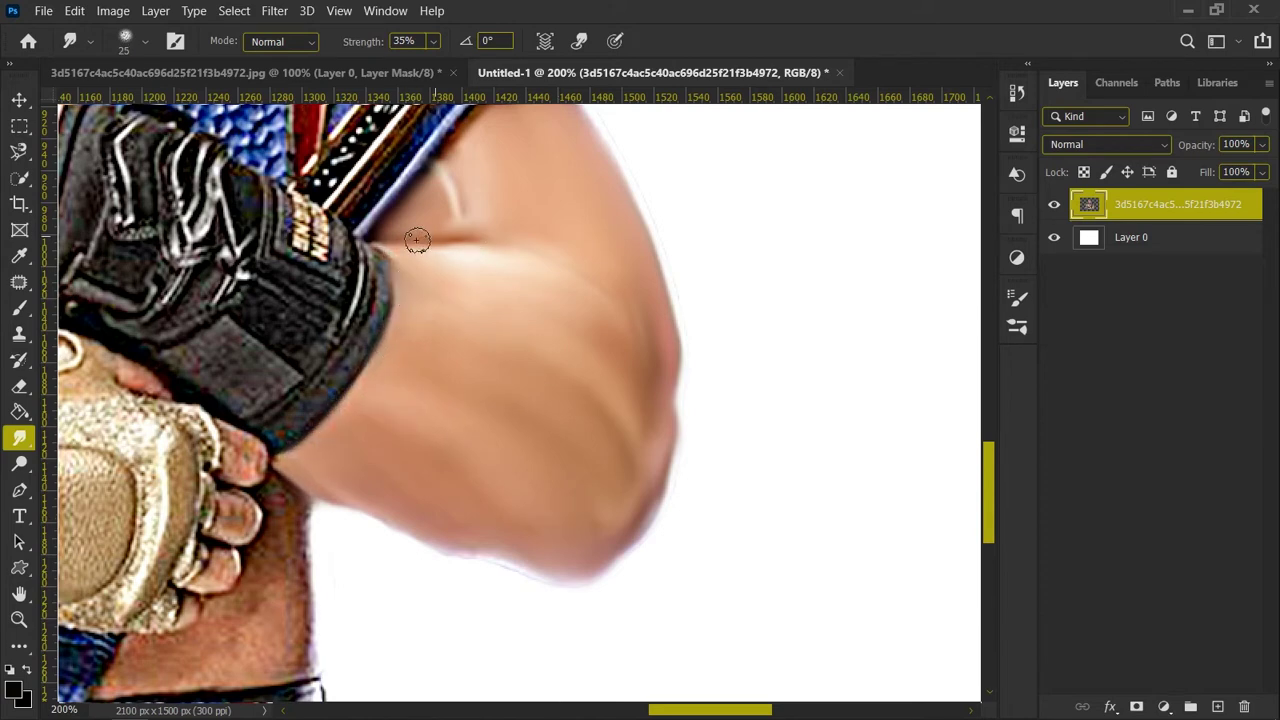
Step: Smudge the bare waist skin between the gold glove and the black waistband smooth with a size 30 brush
key("]")
key("]")
key("]")
key("]")
key("]")
key("]")
key("[")
key("[")
key("[")
key("[")
key("[")
left_click_drag(989, 497, 989, 510)
left_click_drag(700, 710, 666, 710)
mouse_move(540, 442)
left_mouse_down()
mouse_move(547, 585)
mouse_move(515, 515)
mouse_move(497, 591)
mouse_move(468, 570)
mouse_move(462, 612)
left_mouse_up()
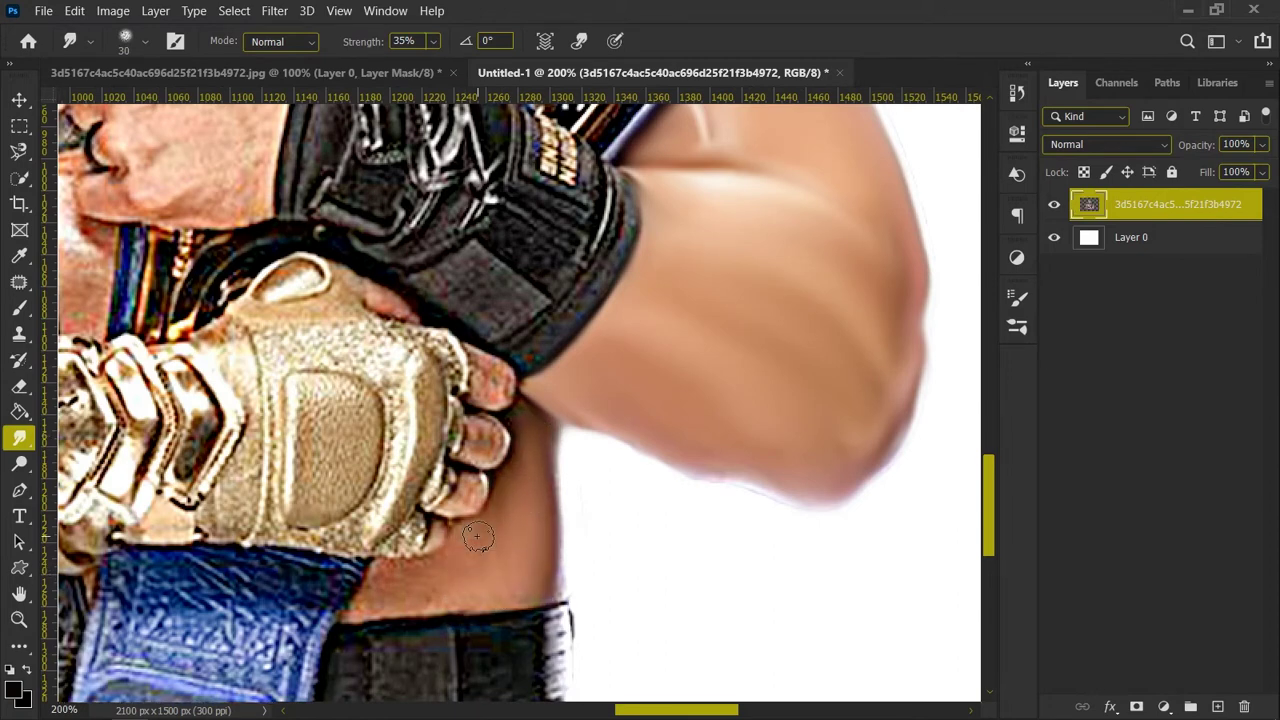
Step: Smudge the fingertips sticking out of the gold glove smooth with a size 15 brush
key("[")
key("[")
key("[")
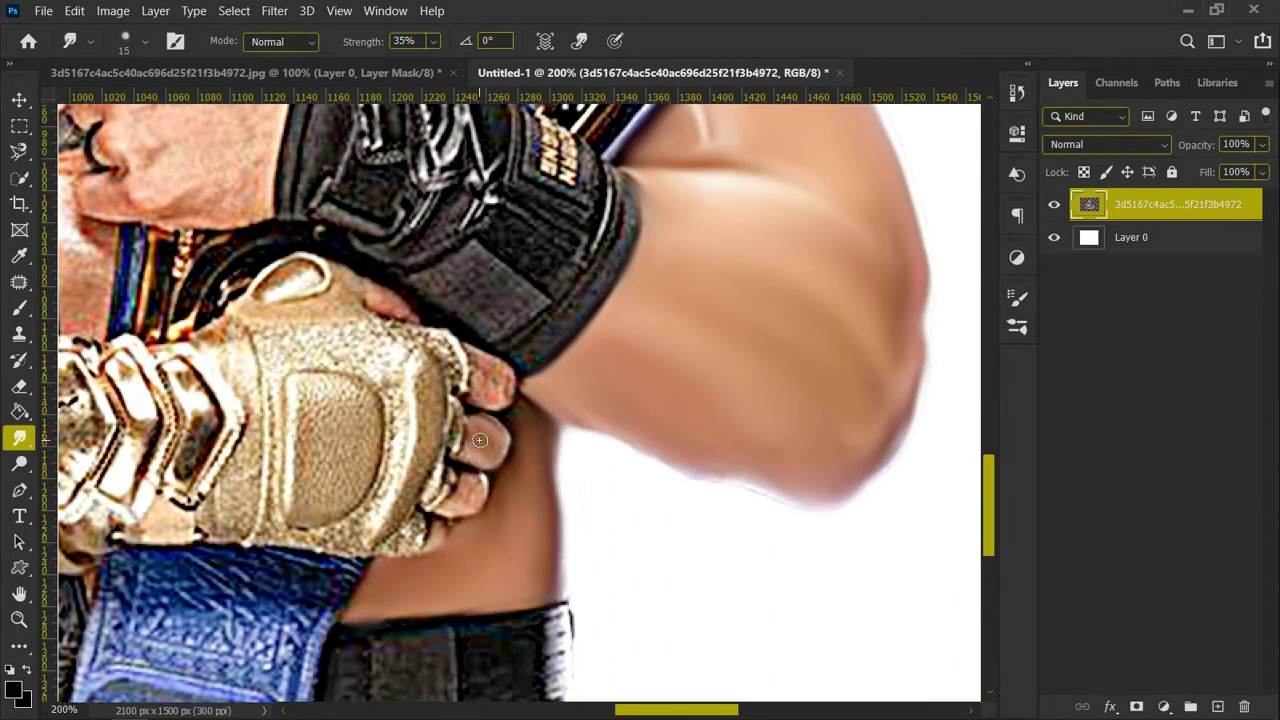
mouse_move(470, 453)
left_mouse_down()
mouse_move(466, 487)
mouse_move(432, 531)
left_mouse_up()
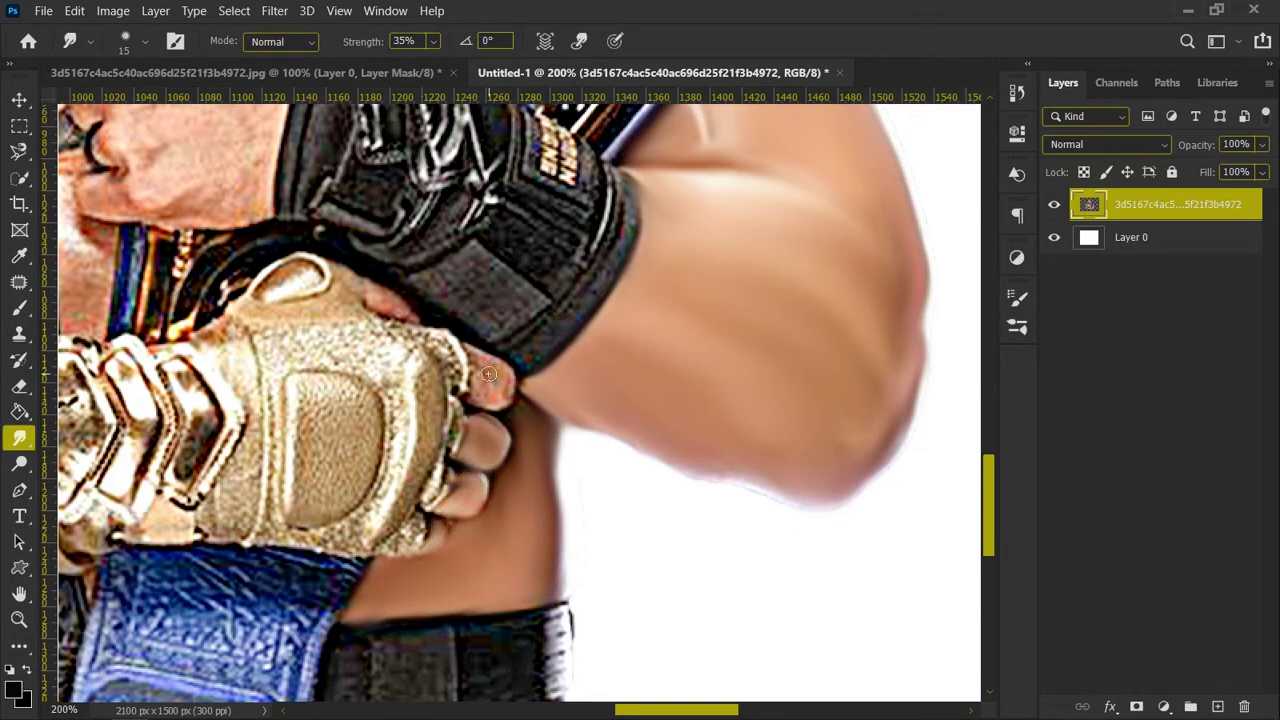
Step: Smudge the back of the bare fist smooth up to the black wristband with brush sizes 20 to 30
left_click_drag(627, 712, 605, 712)
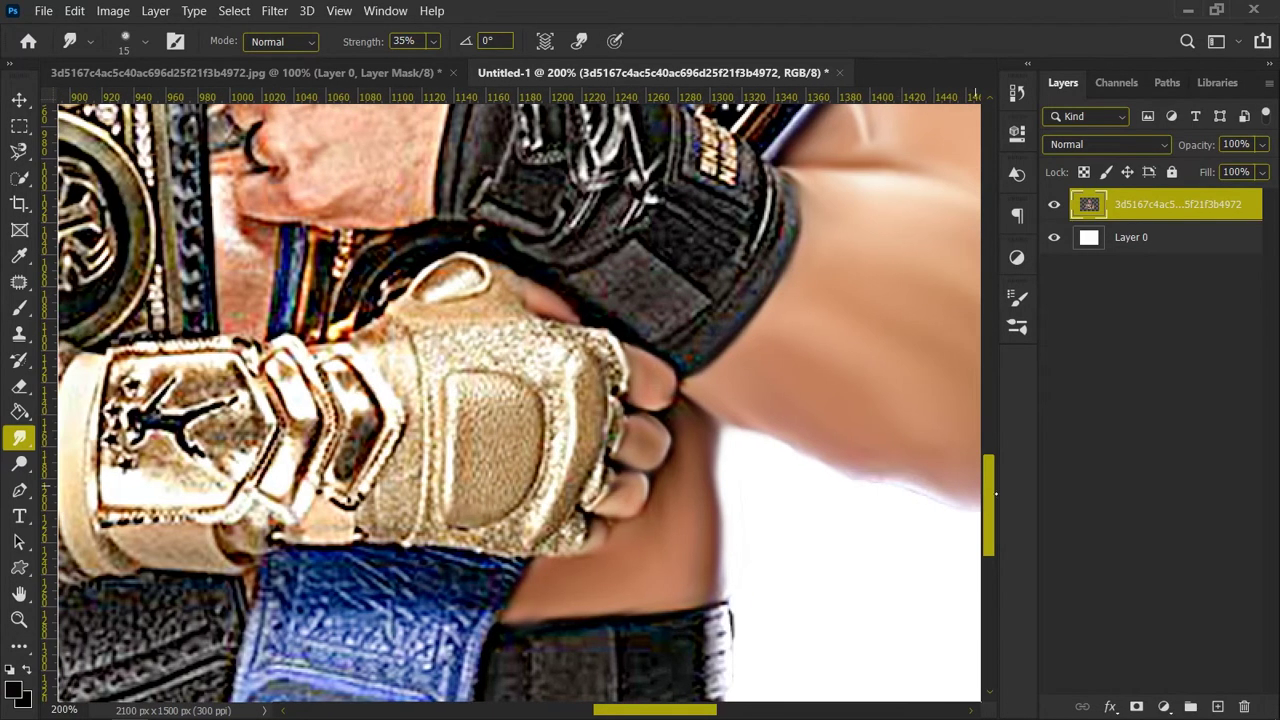
left_click_drag(988, 495, 985, 442)
key("]")
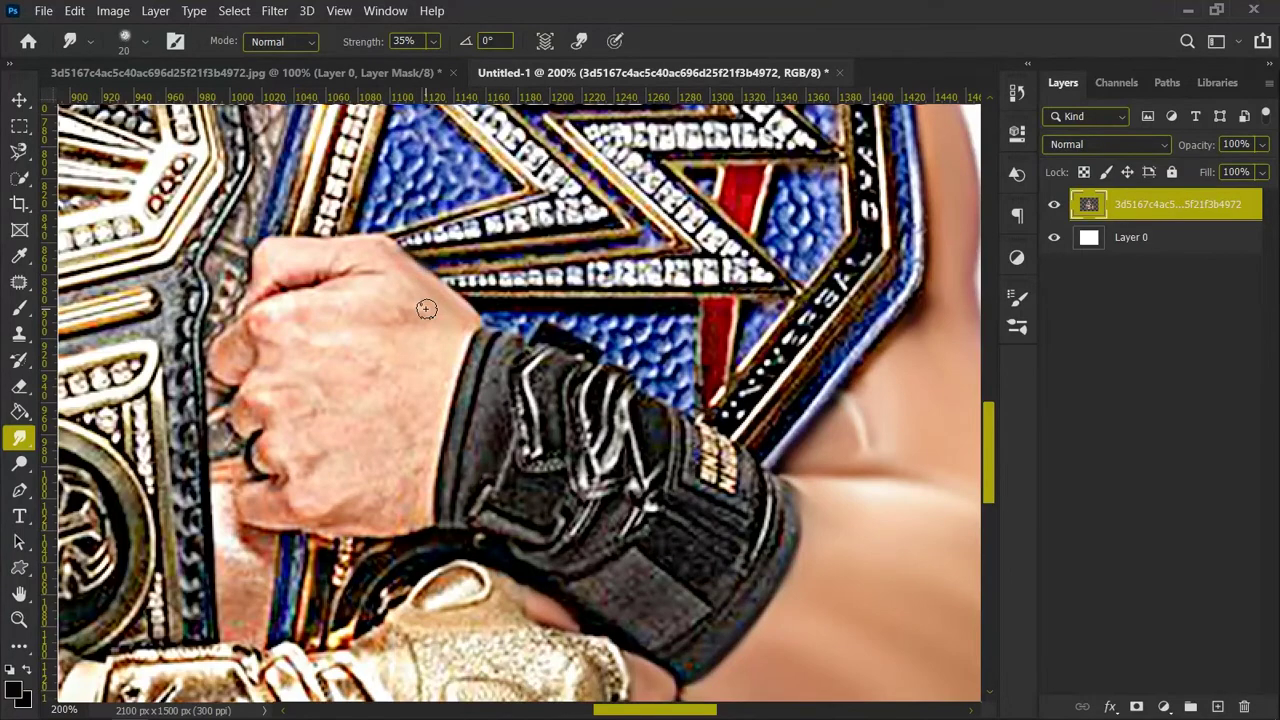
key("]")
key("]")
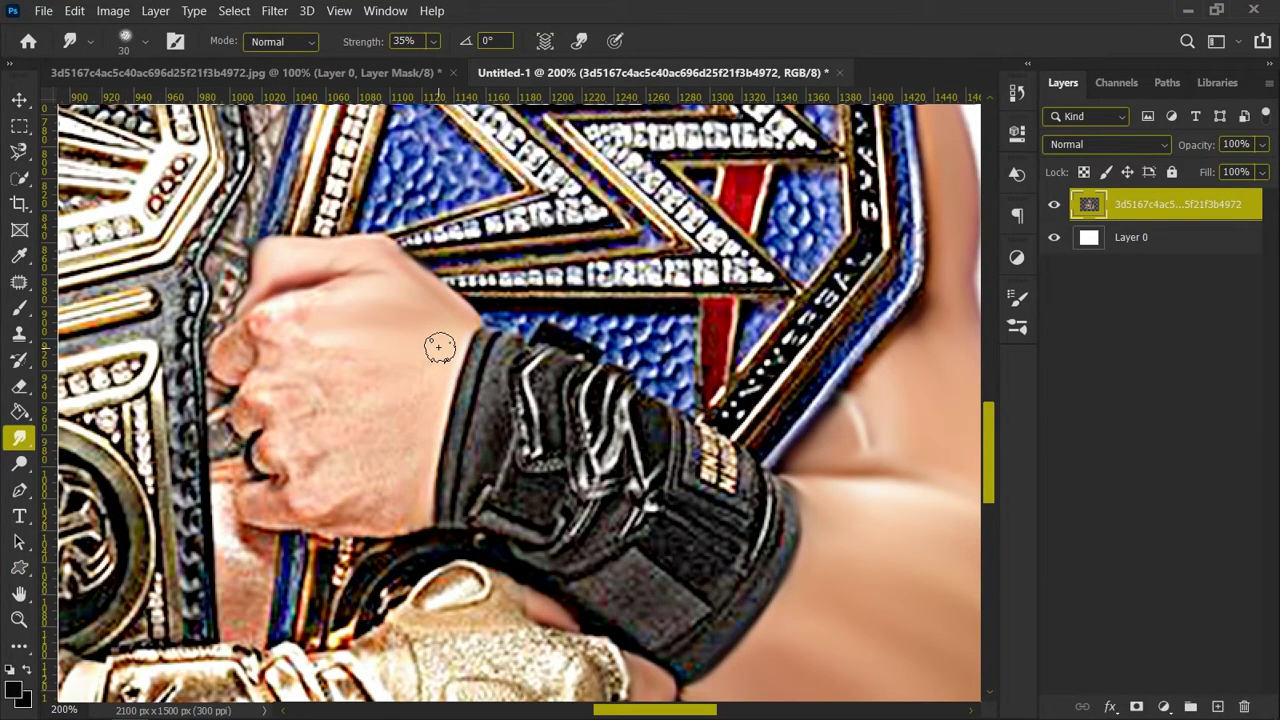
key("bracketleft")
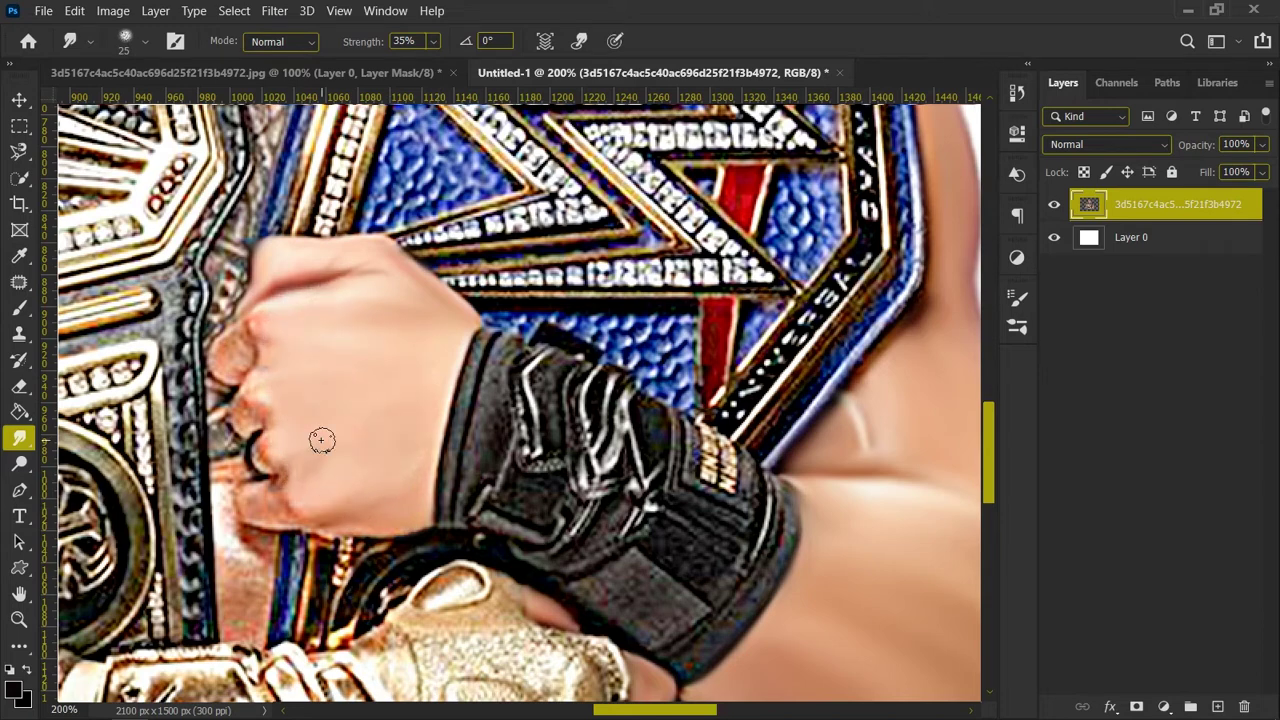
Step: Smudge the fist's curled fingers and the bare skin gap below them smooth with a smaller brush
key("bracketleft")
key("bracketleft")
mouse_move(239, 417)
left_mouse_down()
mouse_move(271, 501)
mouse_move(222, 505)
mouse_move(245, 550)
mouse_move(233, 570)
mouse_move(264, 625)
left_mouse_up()
Step: Smudge the striped band and the wrist end of the zigzag band on the tattooed forearm with brush sizes 10 and 15
scroll(560, 470, "down", 4)
scroll(560, 470, "left", 7)
key("bracketleft")
key("bracketleft")
key("bracketleft")
key("bracketright")
key("bracketright")
left_click_drag(642, 437, 290, 455)
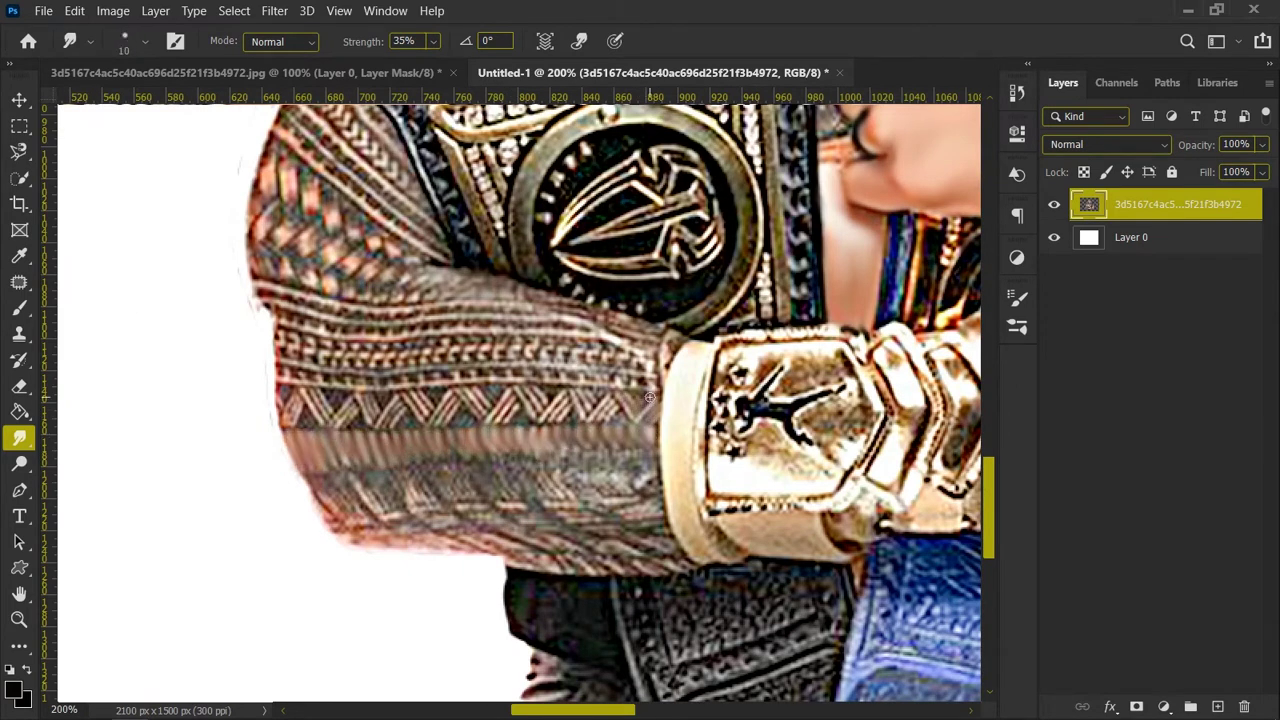
key("bracketright")
mouse_move(562, 405)
left_mouse_down()
mouse_move(504, 401)
mouse_move(513, 506)
mouse_move(497, 387)
mouse_move(446, 402)
left_mouse_up()
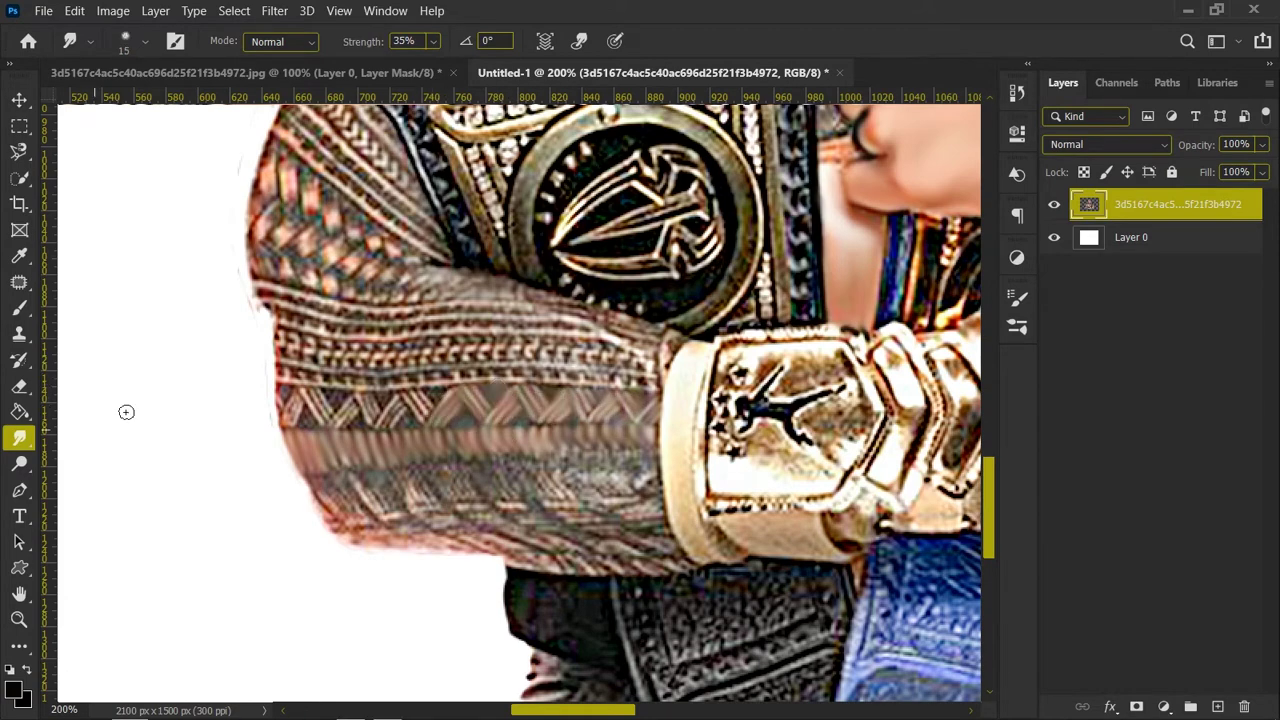
Step: Smudge the rest of the zigzag tattoo band and the lower forearm tattoos along their pattern down to the arm's edge
scroll(430, 400, "up", 1, "alt")
mouse_move(312, 387)
left_mouse_down()
mouse_move(269, 403)
mouse_move(250, 390)
mouse_move(162, 400)
left_mouse_up()
key("bracketright")
left_click_drag(710, 487, 600, 492)
key("bracketleft")
key("bracketright")
mouse_move(727, 555)
left_mouse_down()
mouse_move(628, 532)
mouse_move(242, 592)
mouse_move(478, 612)
mouse_move(584, 606)
mouse_move(358, 605)
left_mouse_up()
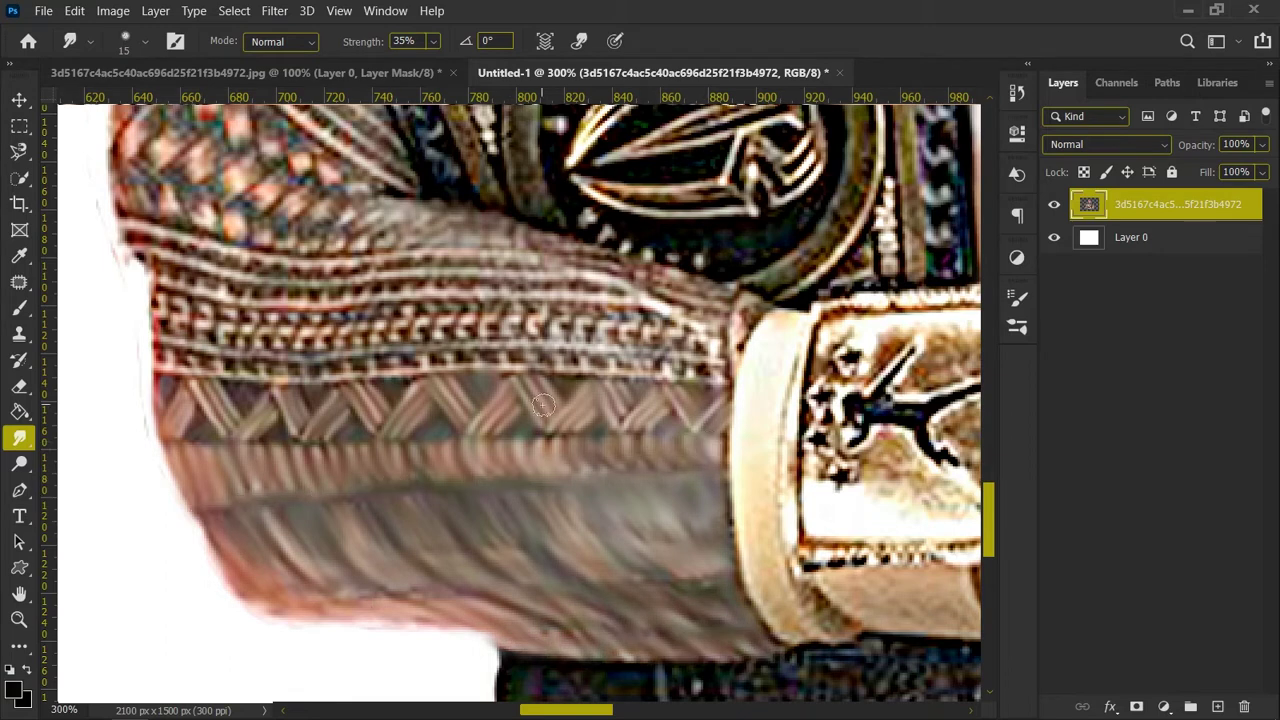
Step: Smudge the braided and lined tattoo bands on the upper side of the forearm along their direction
mouse_move(625, 360)
left_mouse_down()
mouse_move(330, 363)
mouse_move(165, 335)
mouse_move(208, 311)
mouse_move(745, 335)
mouse_move(730, 340)
left_mouse_up()
mouse_move(148, 266)
left_mouse_down()
mouse_move(330, 292)
mouse_move(600, 283)
mouse_move(705, 305)
mouse_move(722, 333)
left_mouse_up()
mouse_move(565, 272)
left_mouse_down()
mouse_move(136, 240)
mouse_move(392, 244)
mouse_move(302, 226)
mouse_move(414, 239)
left_mouse_up()
Step: Smudge the diagonal tattoo bands above the elbow and the arm's outer edge smooth with a size 10 brush
scroll(230, 250, "up", 4)
mouse_move(175, 320)
left_mouse_down()
mouse_move(243, 349)
mouse_move(334, 350)
mouse_move(180, 255)
mouse_move(141, 188)
left_mouse_up()
key("bracketleft")
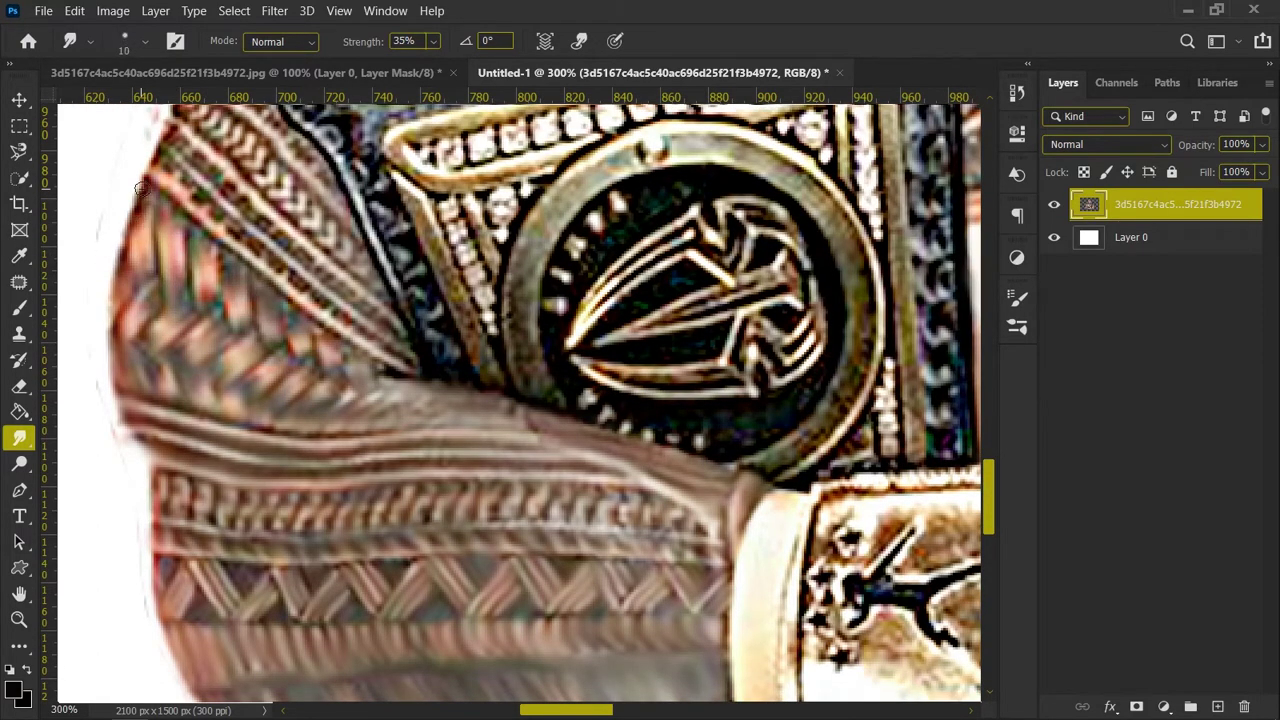
left_click_drag(327, 307, 158, 160)
left_click_drag(300, 256, 168, 120)
left_click_drag(988, 481, 988, 460)
left_click_drag(186, 258, 353, 425)
mouse_move(328, 406)
left_mouse_down()
mouse_move(240, 316)
mouse_move(172, 281)
left_mouse_up()
left_click_drag(332, 368, 192, 222)
left_click_drag(186, 160, 276, 275)
left_click_drag(206, 180, 191, 127)
left_click_drag(187, 232, 170, 288)
left_click_drag(124, 418, 115, 500)
Step: Smudge the beard on the cheek above the blue belt and the adjoining moustache into soft strands with a size 9 brush
key("ctrl+minus")
key("ctrl+minus")
key("ctrl+minus")
key("ctrl+minus")
key("ctrl+plus")
key("ctrl+plus")
key("ctrl+plus")
scroll(501, 330, "up", 3)
scroll(530, 300, "up", 2)
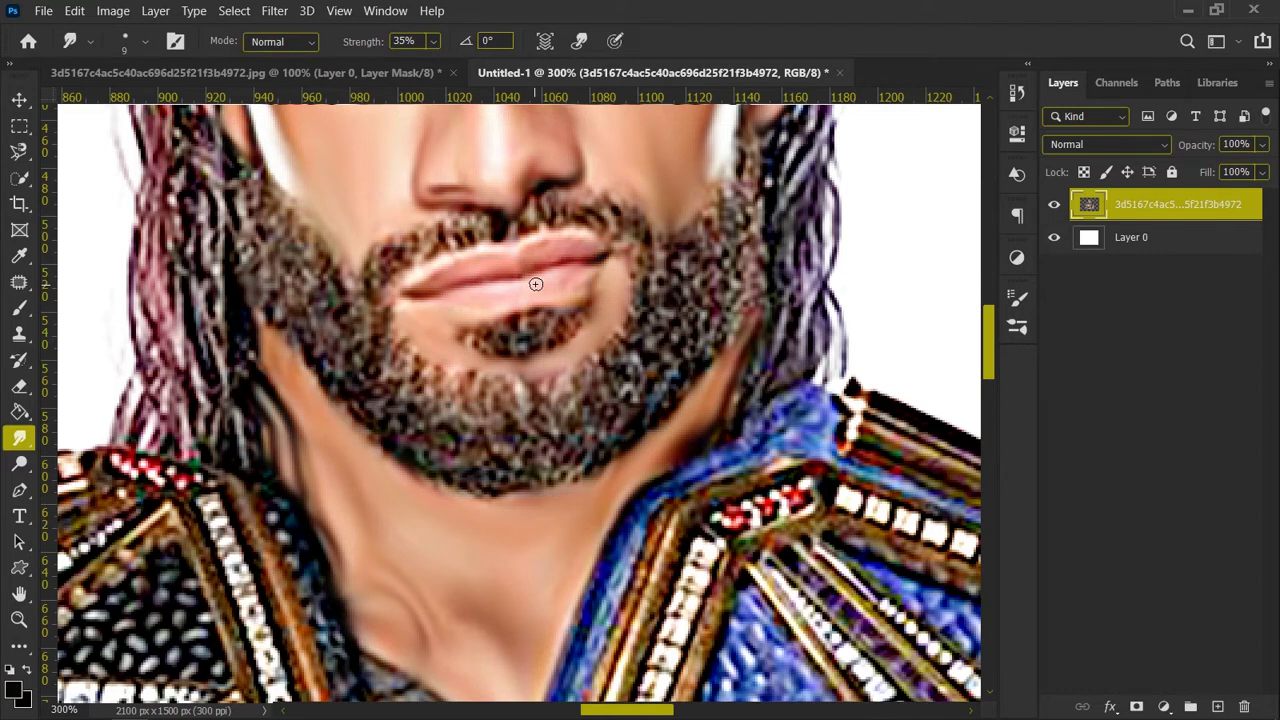
left_click_drag(985, 371, 985, 366)
left_click_drag(744, 190, 749, 272)
left_click_drag(746, 260, 738, 348)
left_click_drag(725, 280, 722, 370)
mouse_move(708, 305)
left_mouse_down()
mouse_move(700, 386)
mouse_move(675, 408)
left_mouse_up()
key("bracketright")
mouse_move(745, 232)
left_mouse_down()
mouse_move(705, 365)
mouse_move(660, 430)
mouse_move(705, 362)
left_mouse_up()
left_click_drag(652, 304, 709, 262)
left_click_drag(556, 257, 649, 309)
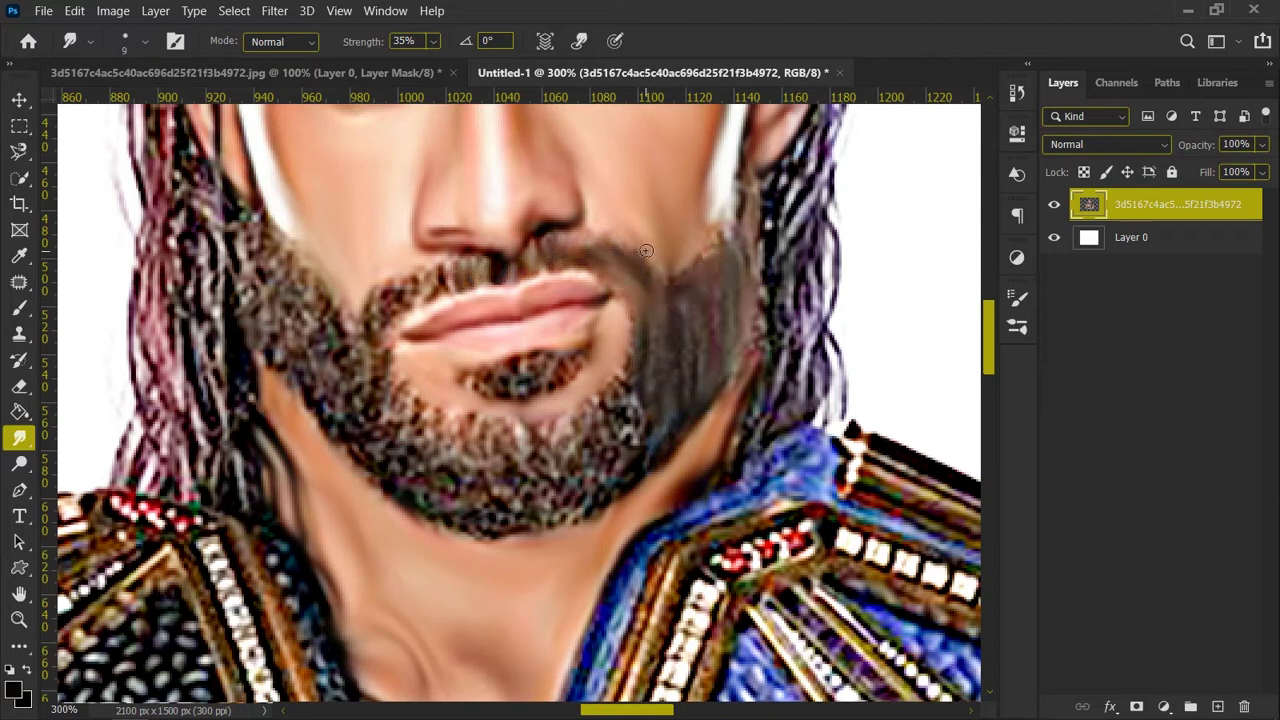
Step: Smudge the remaining cheek beard, chin beard and moustache into soft downward strands with a brush size around 10
mouse_move(262, 268)
left_mouse_down()
mouse_move(366, 436)
mouse_move(436, 480)
mouse_move(606, 470)
left_mouse_up()
key("[")
left_click_drag(612, 400, 632, 464)
left_click_drag(598, 424, 556, 500)
left_click_drag(514, 432, 436, 484)
left_click_drag(394, 386, 526, 430)
mouse_move(570, 515)
left_mouse_down()
mouse_move(500, 530)
mouse_move(370, 478)
left_mouse_up()
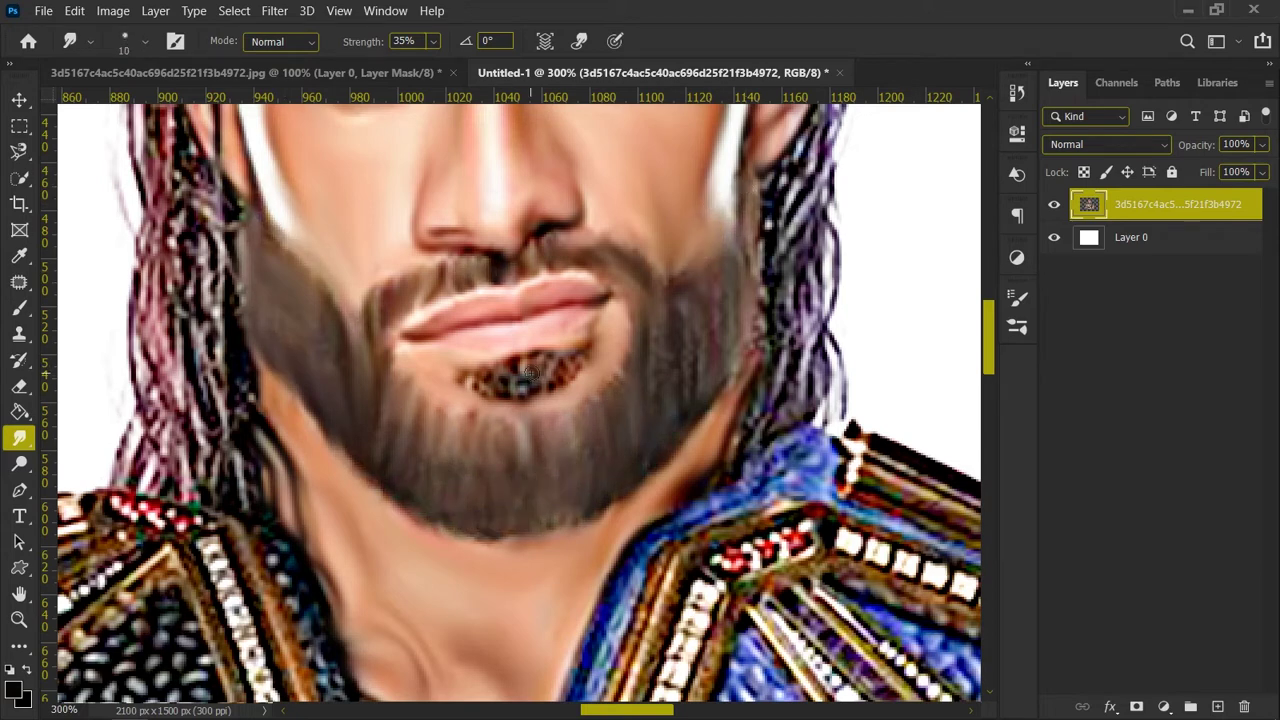
Step: Smudge the hair patch below the lip and both eyebrows smooth, using a size 9 brush at 59% strength for the eyebrows
scroll(561, 416, "up", 5)
scroll(606, 300, "down", 1)
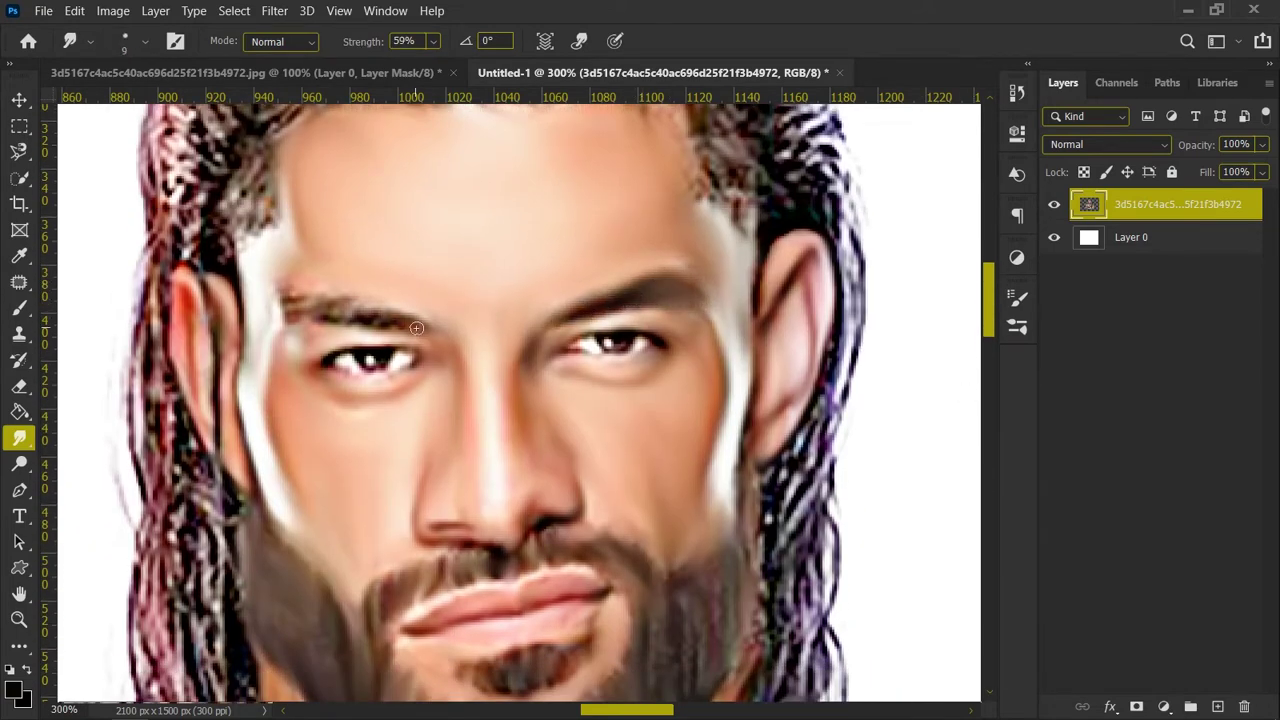
scroll(598, 396, "up", 5)
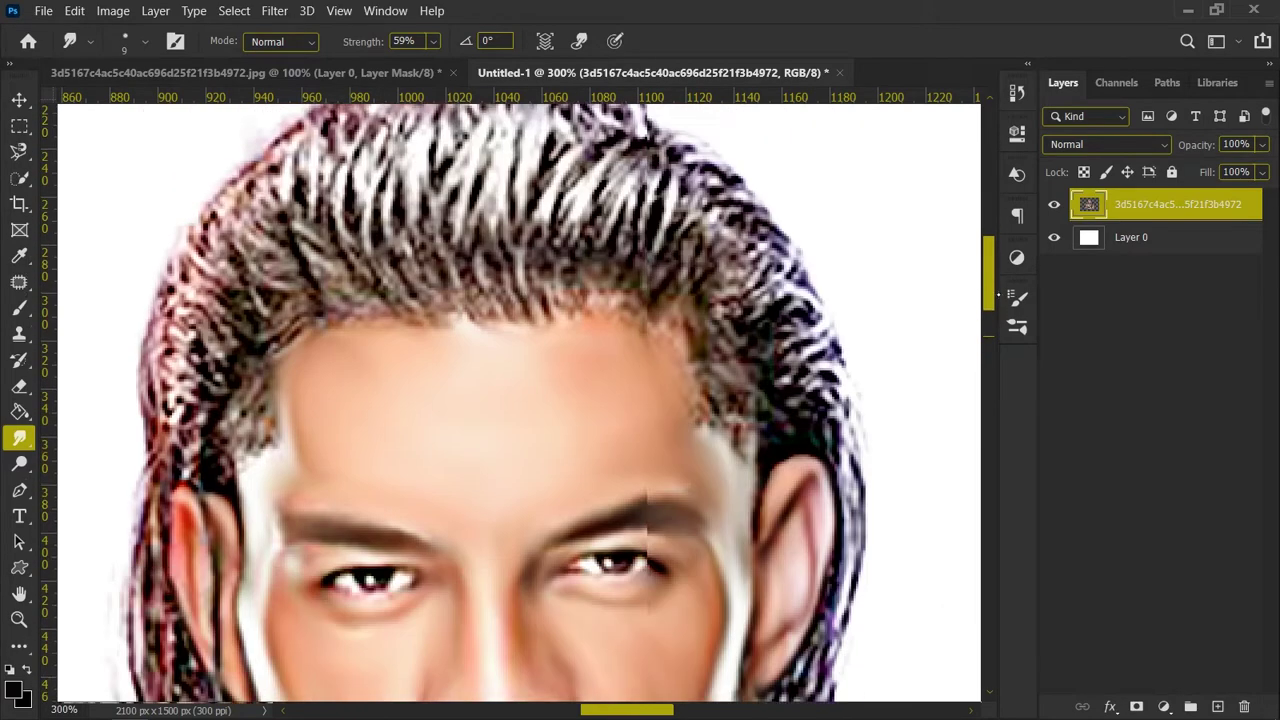
Step: Smudge the hairline, temples and front hair strands at 36% strength with brush sizes 8 and 10
key("2")
key("3")
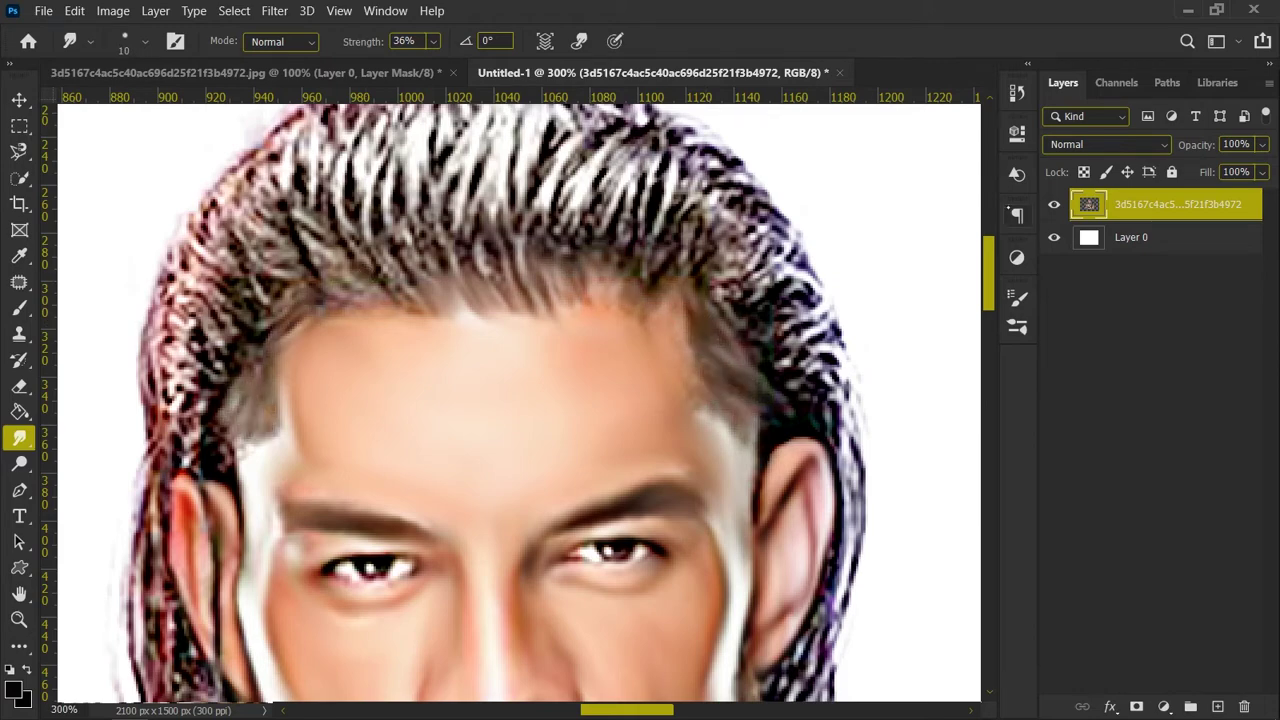
scroll(486, 485, "up", 2)
left_click_drag(466, 270, 449, 308)
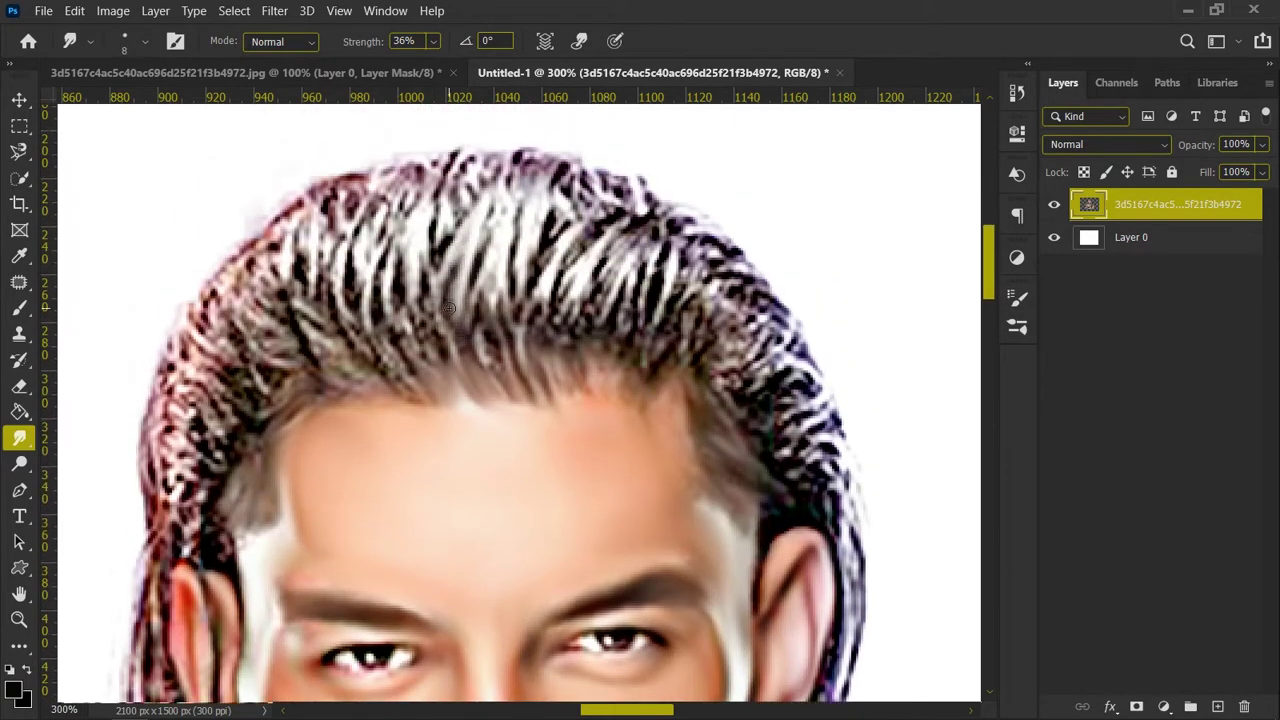
left_click_drag(532, 176, 505, 304)
left_click_drag(568, 185, 529, 285)
Step: Set the Smudge tool to 50% strength with a size 5 brush and smooth the hair from the crown toward the purple-tinted side
key("ctrl+minus")
key("ctrl+minus")
key("ctrl+minus")
key("ctrl+minus")
key("ctrl+plus")
key("ctrl+plus")
key("ctrl+plus")
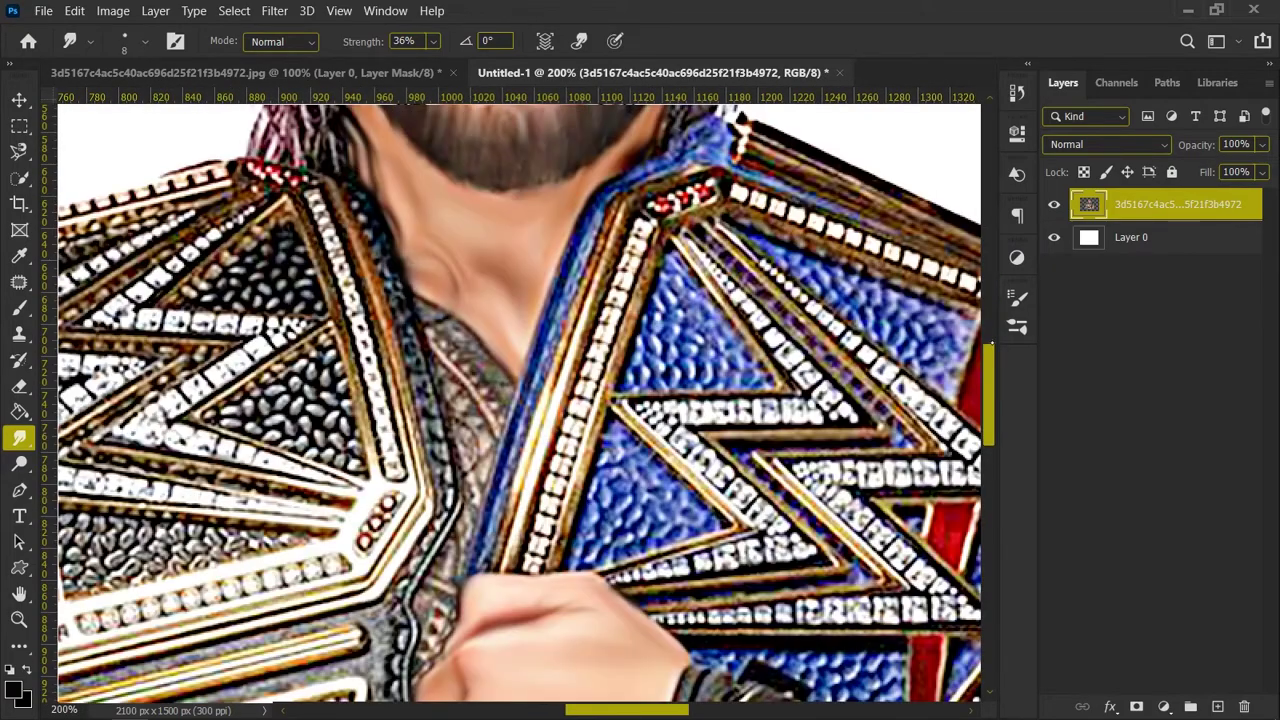
left_click_drag(990, 378, 994, 278)
scroll(500, 400, "up", 2)
type("50")
key("Return")
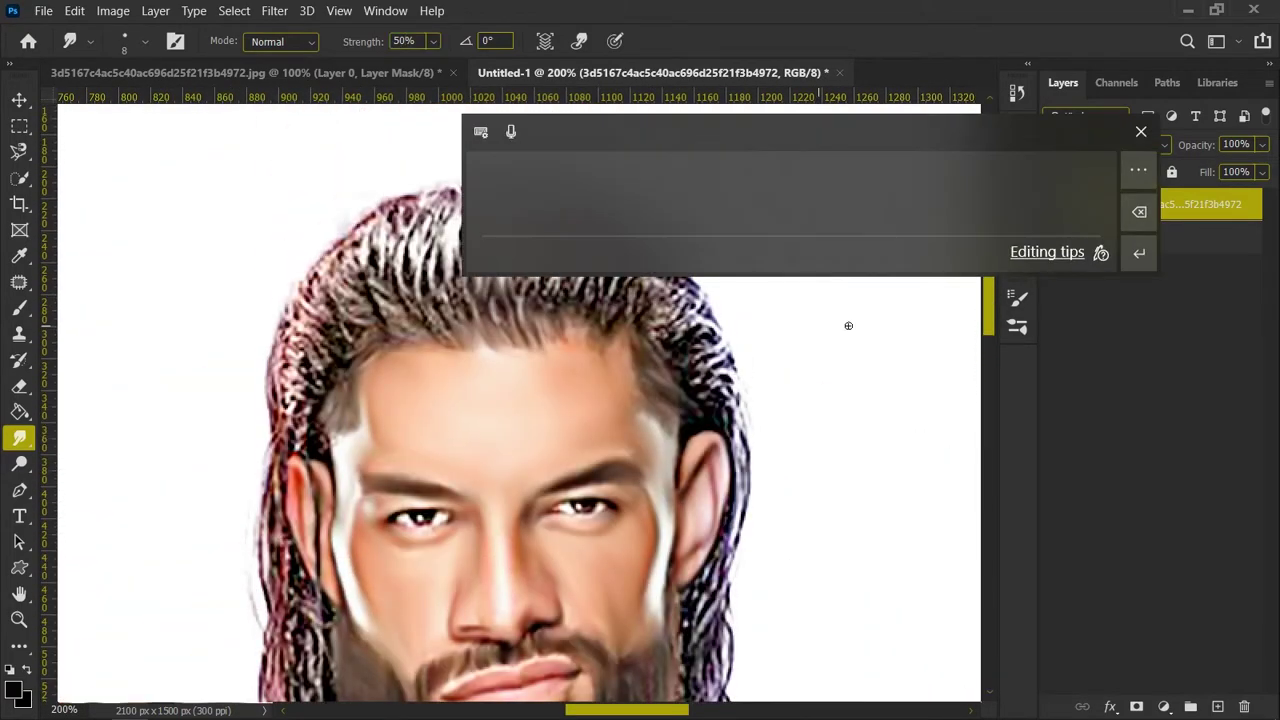
left_click(145, 41)
scroll(140, 290, "down", 3)
double_click(140, 300)
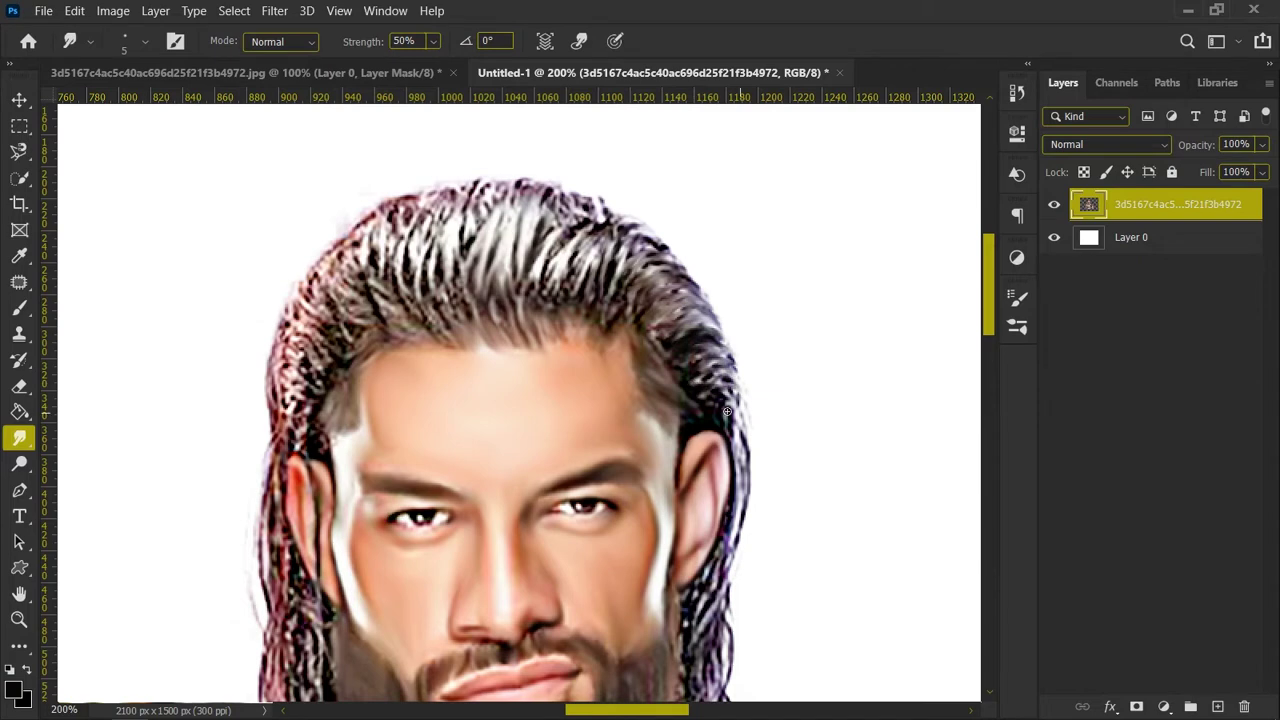
Step: Smudge the long purple-tinted hair strands beside the ear and beard down toward the blue belt
scroll(697, 317, "down", 3)
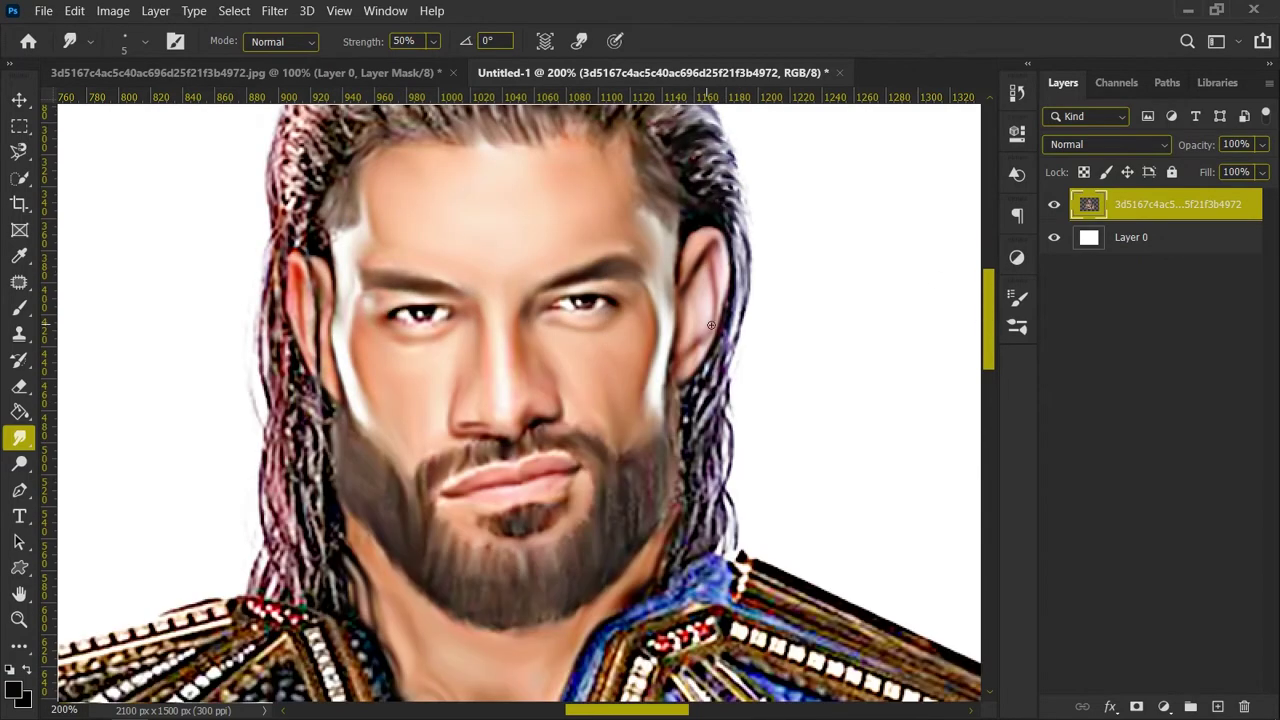
key("ctrl+plus")
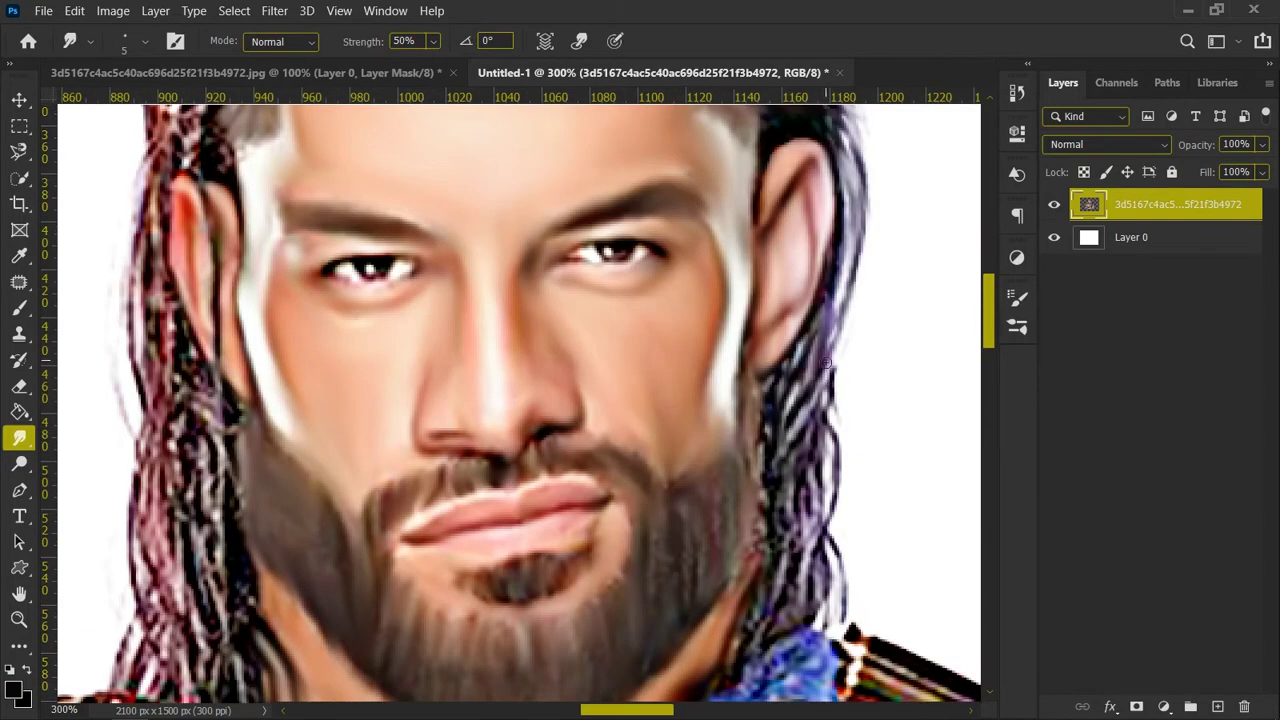
mouse_move(767, 386)
left_mouse_down()
mouse_move(806, 457)
mouse_move(838, 616)
mouse_move(787, 524)
mouse_move(757, 600)
left_mouse_up()
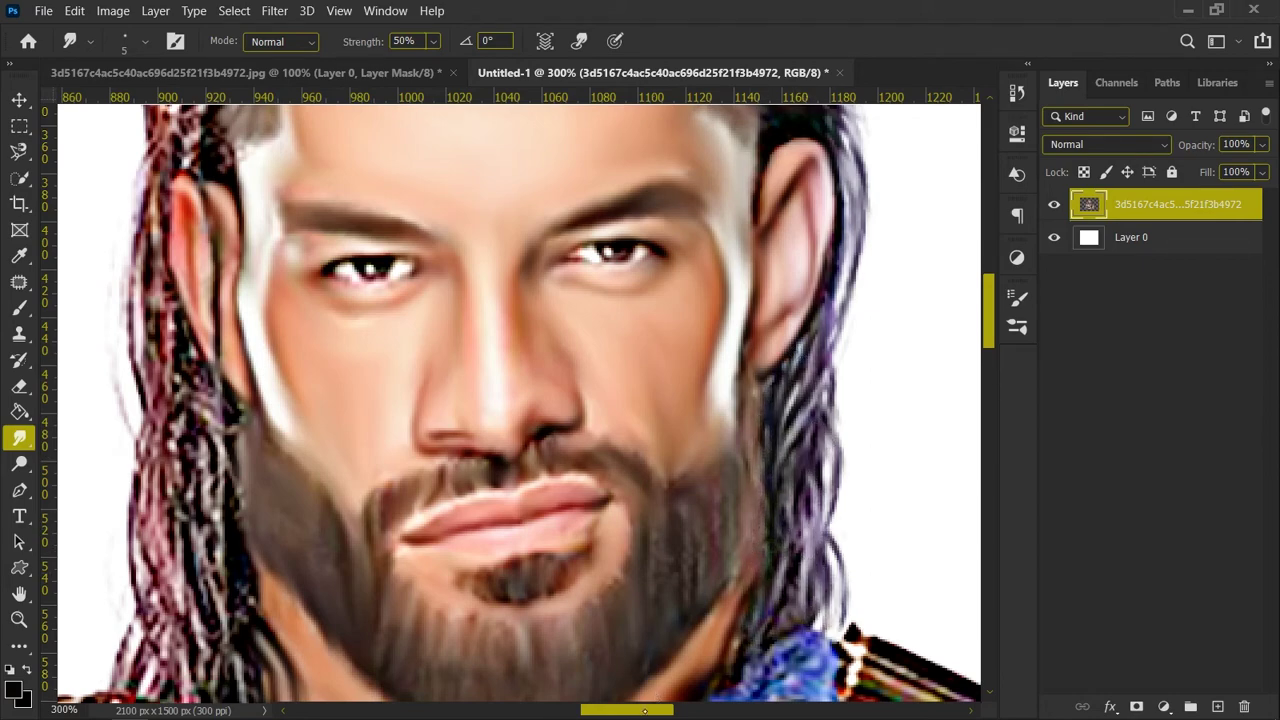
Step: Smudge the swept-back hair on the reddish side of the head from the crown down to the ear
left_click_drag(648, 711, 616, 711)
scroll(660, 530, "up", 5)
mouse_move(761, 183)
left_mouse_down()
mouse_move(740, 130)
mouse_move(715, 235)
mouse_move(688, 148)
mouse_move(628, 275)
mouse_move(612, 180)
mouse_move(645, 198)
left_mouse_up()
mouse_move(626, 290)
left_mouse_down()
mouse_move(596, 275)
mouse_move(590, 191)
mouse_move(616, 326)
mouse_move(554, 242)
mouse_move(594, 308)
mouse_move(543, 269)
mouse_move(592, 352)
mouse_move(568, 310)
mouse_move(538, 290)
left_mouse_up()
mouse_move(540, 344)
left_mouse_down()
mouse_move(476, 334)
mouse_move(494, 435)
mouse_move(523, 438)
mouse_move(482, 404)
mouse_move(484, 377)
mouse_move(520, 445)
left_mouse_up()
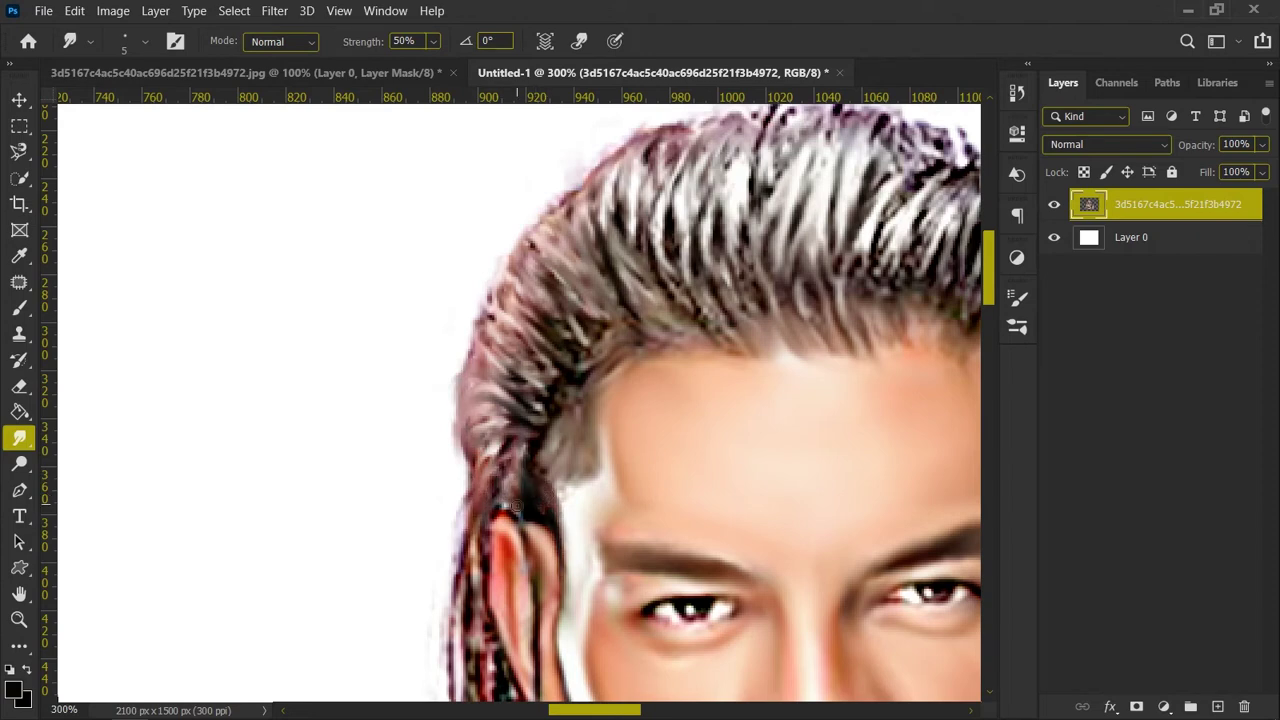
Step: Smudge the long reddish hair strands from beside the ear down to the shoulder belt
scroll(515, 207, "down", 5)
mouse_move(466, 216)
left_mouse_down()
mouse_move(451, 357)
mouse_move(559, 526)
mouse_move(485, 427)
mouse_move(478, 600)
mouse_move(525, 590)
mouse_move(470, 680)
mouse_move(498, 184)
left_mouse_up()
mouse_move(533, 322)
left_mouse_down()
mouse_move(530, 428)
mouse_move(508, 446)
mouse_move(560, 495)
mouse_move(560, 540)
mouse_move(465, 500)
mouse_move(494, 541)
mouse_move(530, 541)
left_mouse_up()
scroll(544, 478, "down", 5)
scroll(544, 478, "up", 3)
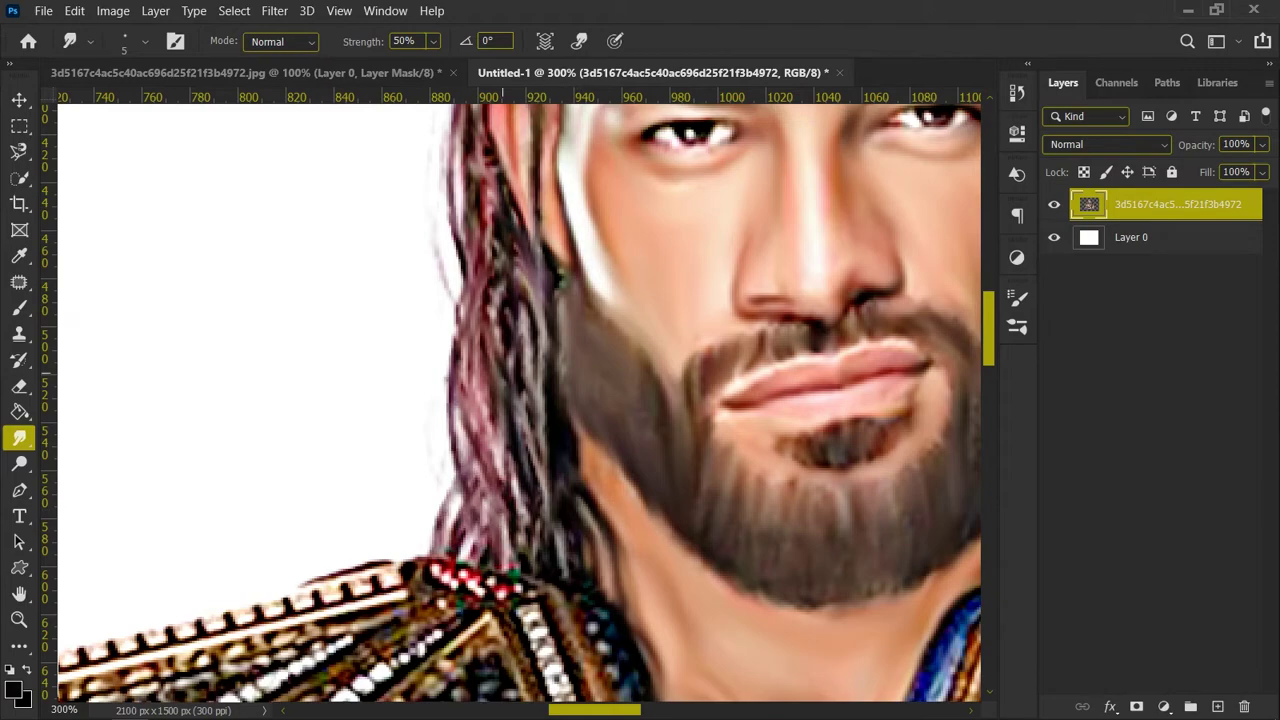
Step: Examine the smudged hair, face and beard at different zoom levels
key("ctrl+minus")
key("ctrl+minus")
key("ctrl+minus")
key("ctrl+minus")
key("ctrl+plus")
key("ctrl+plus")
left_click_drag(991, 339, 991, 279)
key("ctrl+plus")
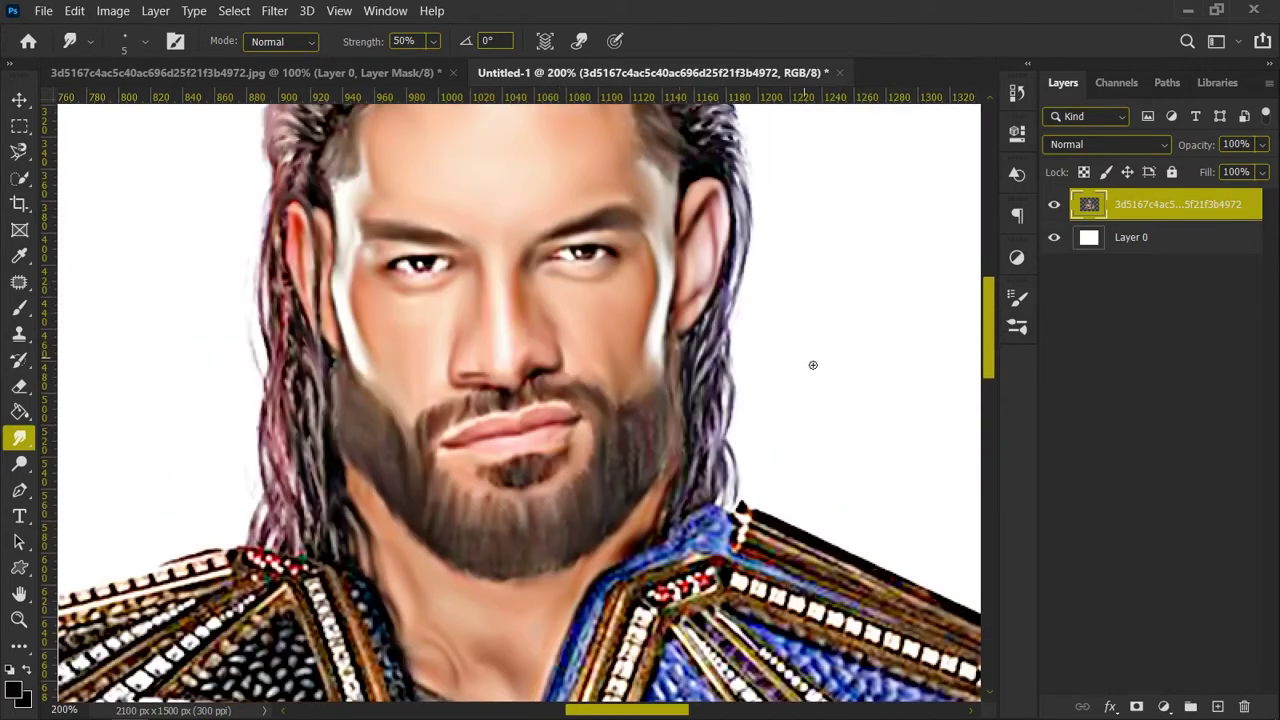
scroll(510, 201, "up", 3)
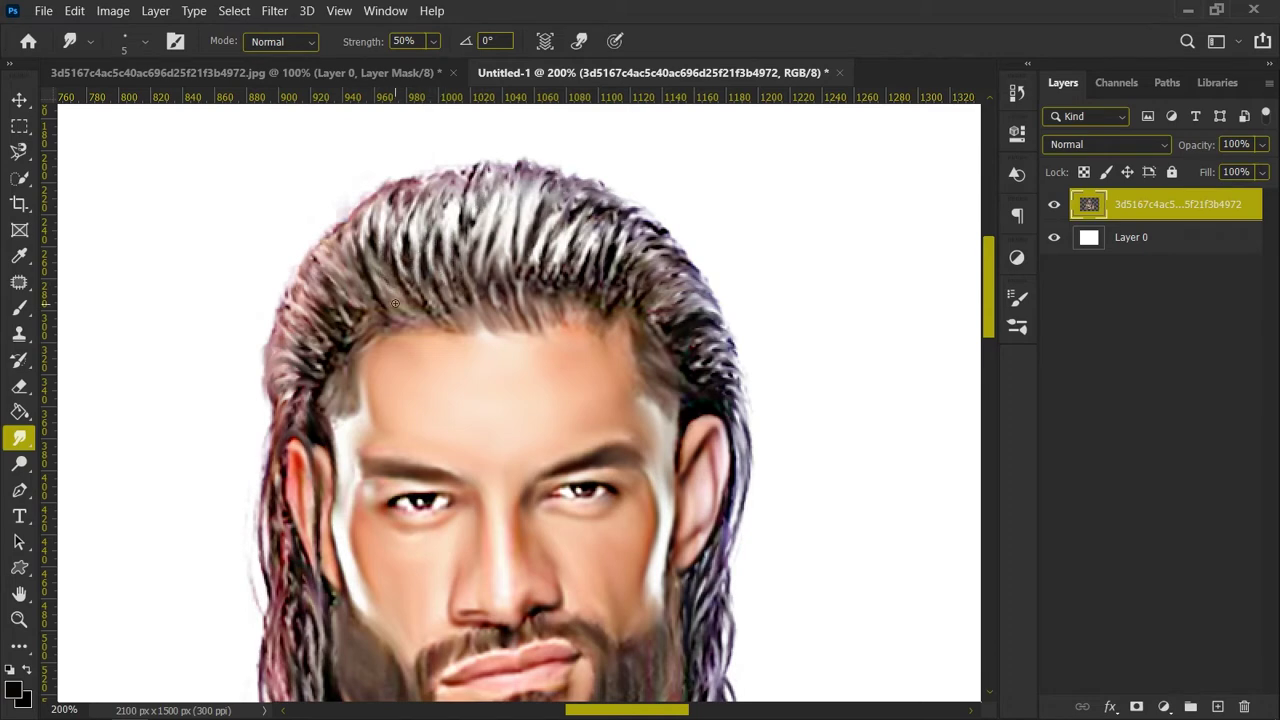
Step: Add a new empty layer above the photo layer and set up the Brush tool on it with a size 2 tip
key("ctrl+shift+alt+n")
key("alt+bracketleft")
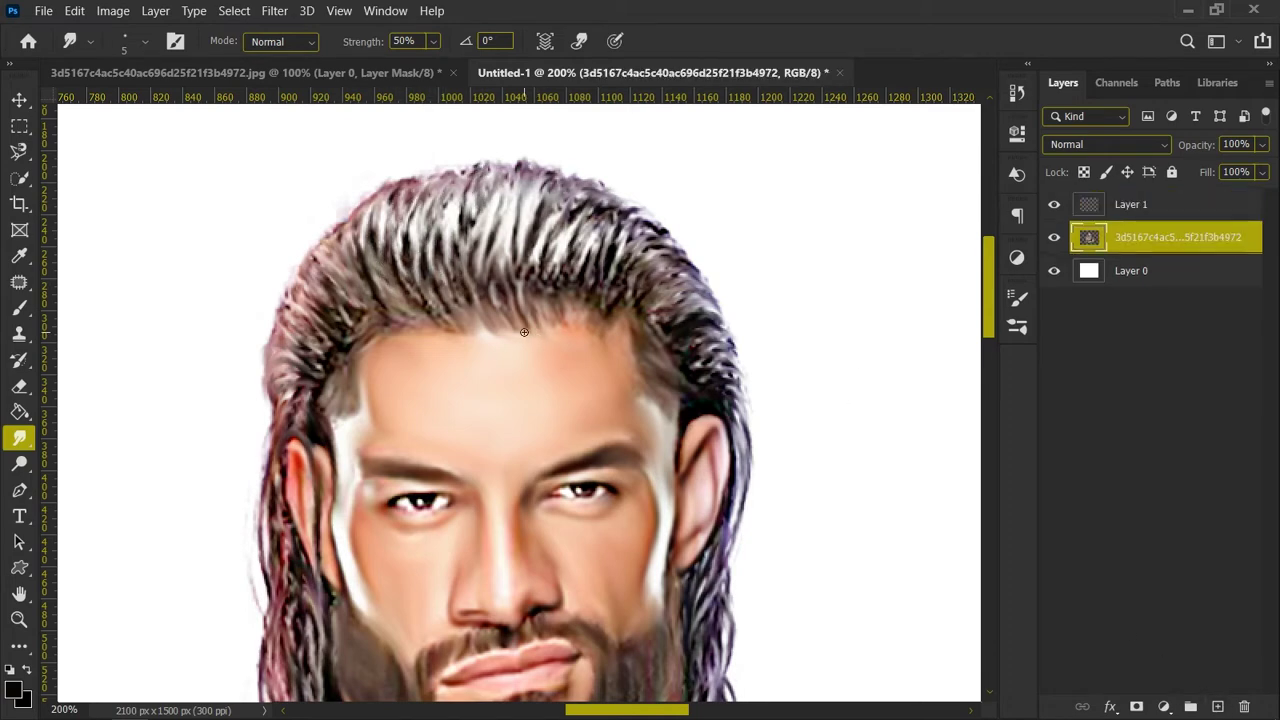
left_click(1131, 204)
left_click(19, 308)
left_click(145, 41)
double_click(140, 296)
Step: Set the foreground colour by sampling the dark hair just above the ear on the purple-tinted side
left_click(13, 690)
left_click_drag(934, 244, 954, 206)
left_click(702, 384)
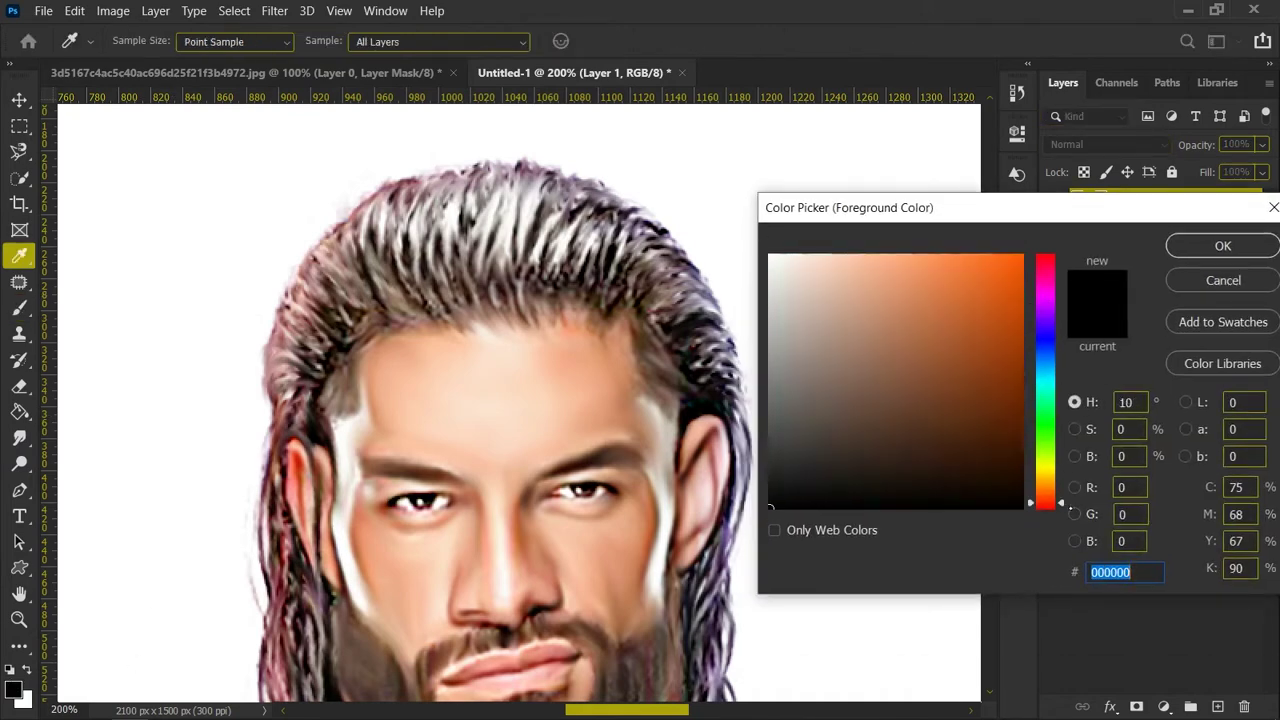
left_click(702, 384)
left_click(689, 389)
left_click(1238, 255)
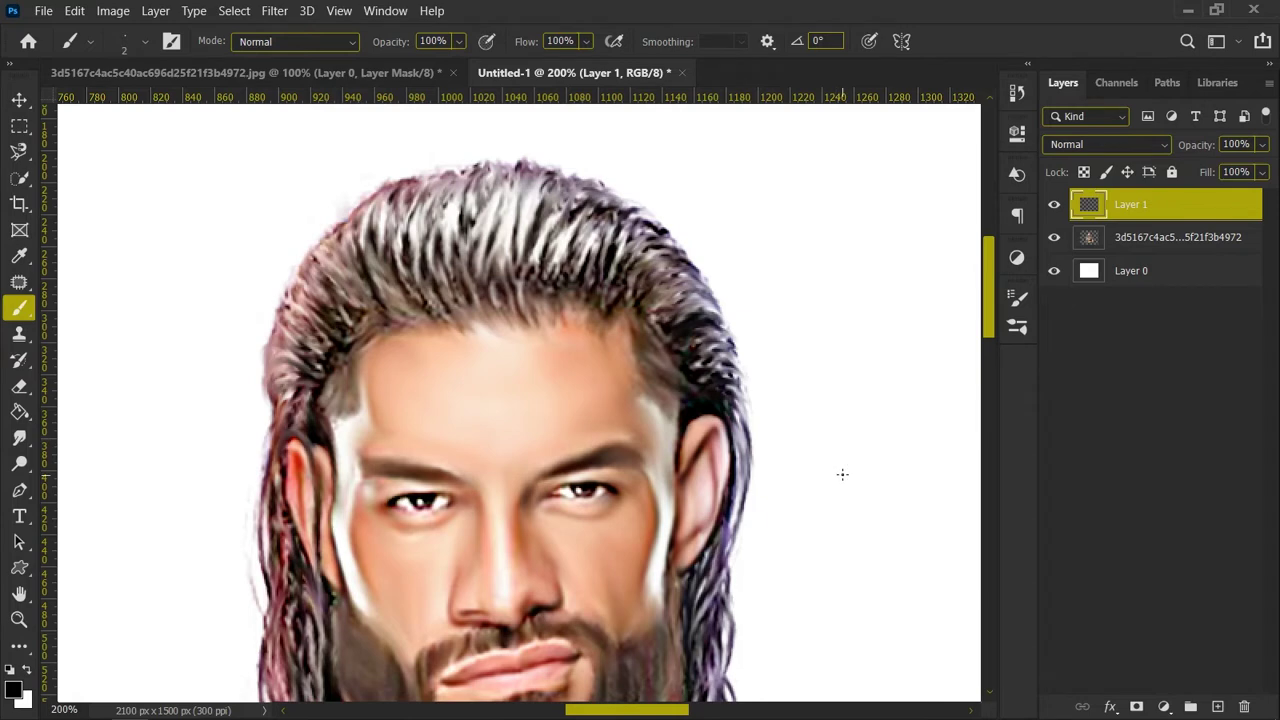
left_click(145, 41)
double_click(223, 288)
key("ctrl+z")
key("ctrl+z")
left_click(145, 41)
double_click(205, 268)
left_click(145, 41)
scroll(150, 290, "up", 3)
left_click(1130, 446)
left_click(814, 446)
key("Return")
left_click(1101, 212)
left_click_drag(829, 403, 853, 511)
key("ctrl+z")
key("ctrl+z")
key("ctrl+z")
key("ctrl+z")
key("ctrl+z")
key("ctrl+z")
Step: Switch to a different brush preset, reduce it to size 1, try it on the blank background and undo the test strokes
left_click(145, 41)
scroll(150, 300, "up", 3)
double_click(120, 304)
left_click_drag(829, 385, 867, 494)
key("ctrl+z")
key("bracketleft")
key("bracketleft")
key("bracketleft")
left_click_drag(838, 350, 860, 446)
key("bracketleft")
key("bracketleft")
left_click_drag(843, 394, 870, 491)
left_click_drag(823, 394, 851, 486)
left_click_drag(803, 393, 823, 478)
key("ctrl+z")
key("ctrl+z")
key("ctrl+z")
Step: Sample a grey tone from the top of the hair and paint fine strands down the purple-tinted side of the head
key("ctrl+plus")
key("ctrl+plus")
left_click_drag(990, 285, 991, 233)
scroll(640, 400, "down", 5)
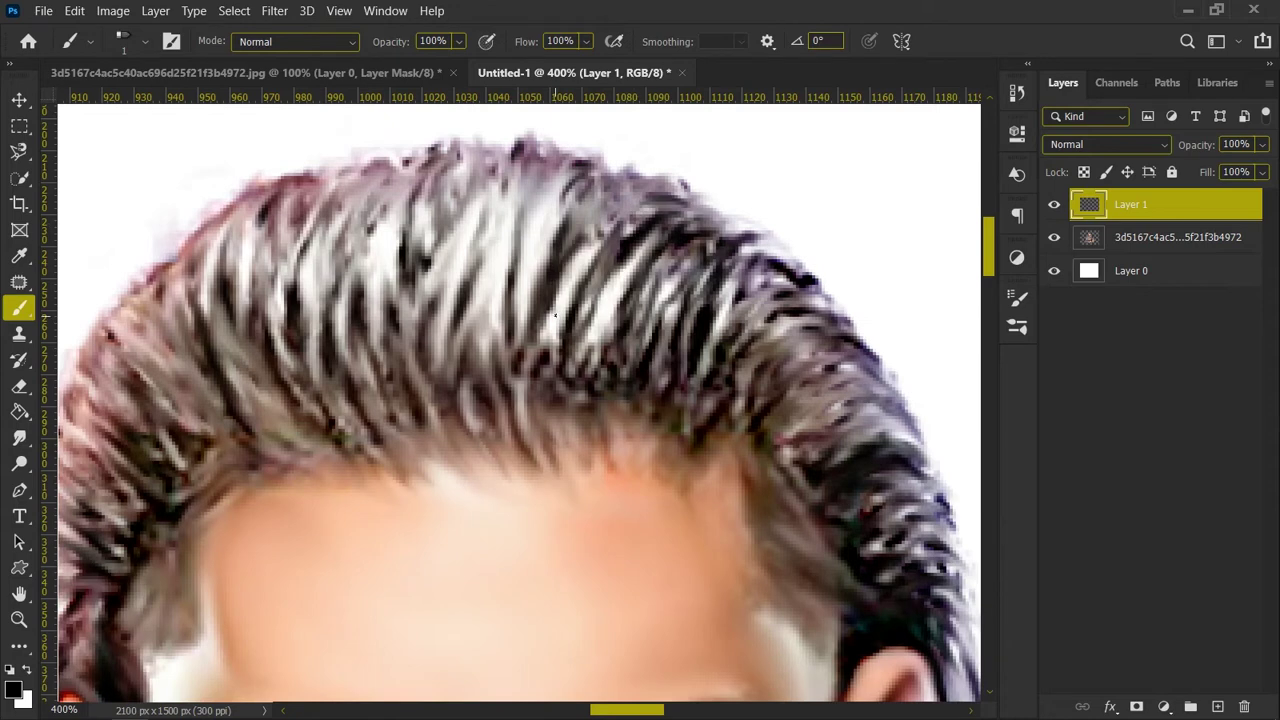
left_click(604, 203, "alt")
left_click_drag(604, 168, 551, 284)
left_click_drag(655, 187, 612, 216)
left_click_drag(820, 307, 740, 357)
left_click_drag(880, 358, 765, 394)
left_click_drag(902, 406, 817, 482)
mouse_move(941, 508)
left_mouse_down()
mouse_move(874, 550)
mouse_move(873, 610)
left_mouse_up()
left_click_drag(888, 477, 834, 497)
left_click_drag(815, 307, 733, 379)
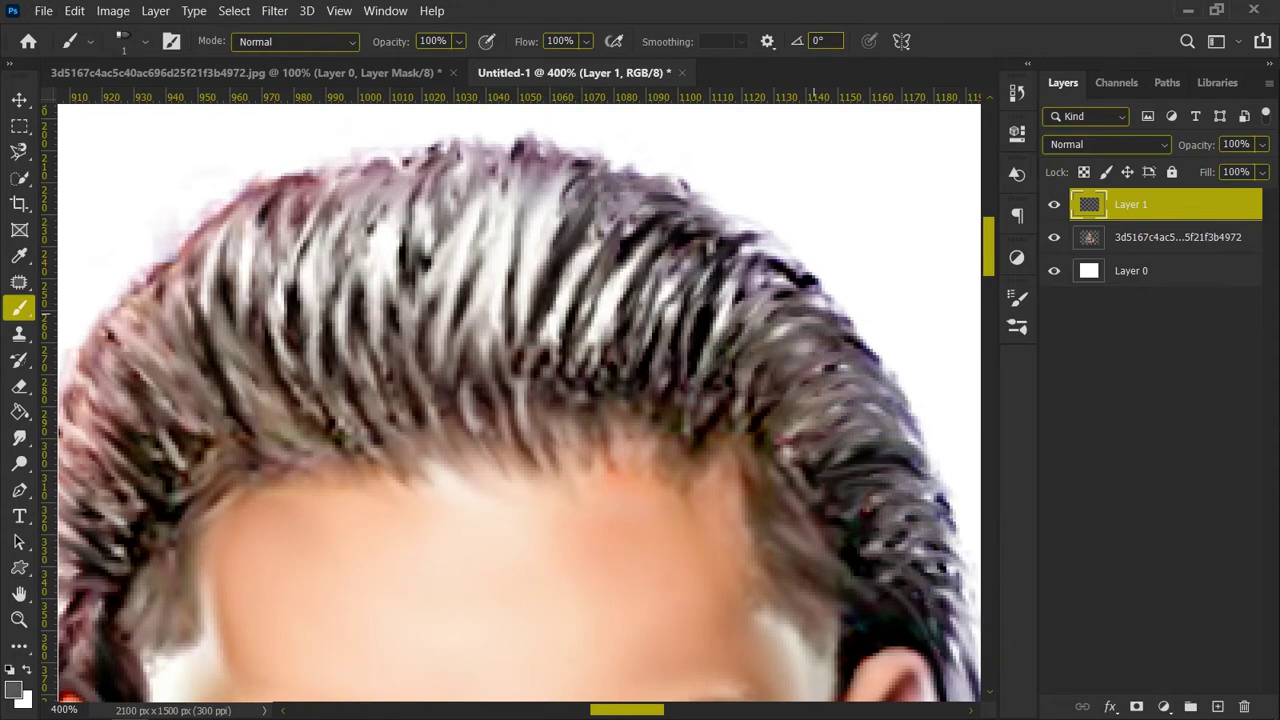
Step: Paint fine grey strands across the crown and over the bright highlights toward the reddish side of the hair
mouse_move(728, 280)
left_mouse_down()
mouse_move(447, 250)
mouse_move(365, 300)
mouse_move(500, 260)
mouse_move(530, 230)
mouse_move(400, 260)
left_mouse_up()
left_click_drag(387, 208, 367, 299)
left_click_drag(308, 220, 330, 375)
left_click_drag(268, 226, 300, 370)
left_click_drag(382, 186, 336, 340)
left_click_drag(416, 162, 334, 219)
left_click_drag(520, 162, 462, 255)
left_click_drag(564, 168, 551, 239)
left_click_drag(407, 152, 397, 217)
mouse_move(303, 395)
left_mouse_down()
mouse_move(245, 300)
mouse_move(210, 380)
mouse_move(150, 320)
mouse_move(130, 373)
left_mouse_up()
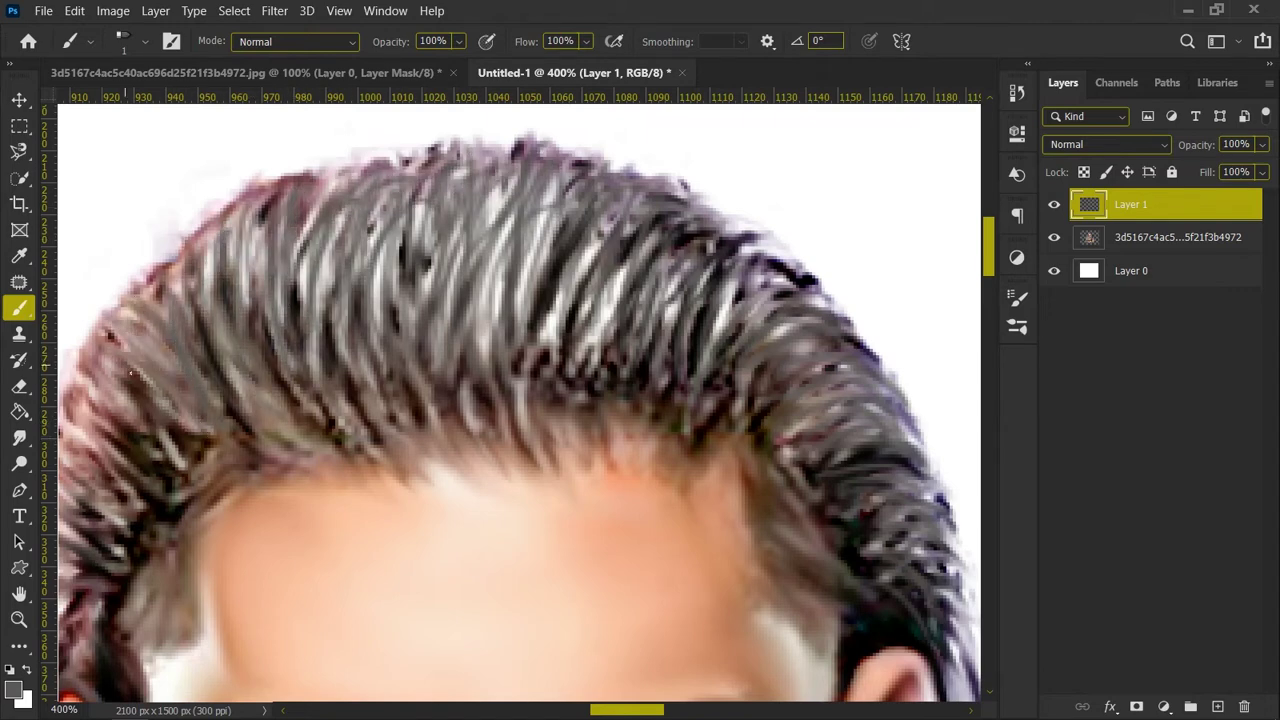
Step: Paint short grey strands along the reddish side of the hair from the temple down to the ear
left_click_drag(647, 709, 625, 709)
left_click_drag(351, 351, 402, 418)
left_click_drag(326, 402, 391, 462)
mouse_move(314, 450)
left_mouse_down()
mouse_move(362, 475)
mouse_move(352, 501)
left_mouse_up()
left_click_drag(346, 396, 376, 429)
left_click_drag(302, 504, 336, 518)
left_click_drag(294, 516, 371, 548)
mouse_move(298, 588)
left_mouse_down()
mouse_move(360, 564)
mouse_move(345, 549)
left_mouse_up()
left_click_drag(307, 617, 352, 596)
left_click_drag(320, 664, 362, 612)
scroll(354, 622, "down", 5)
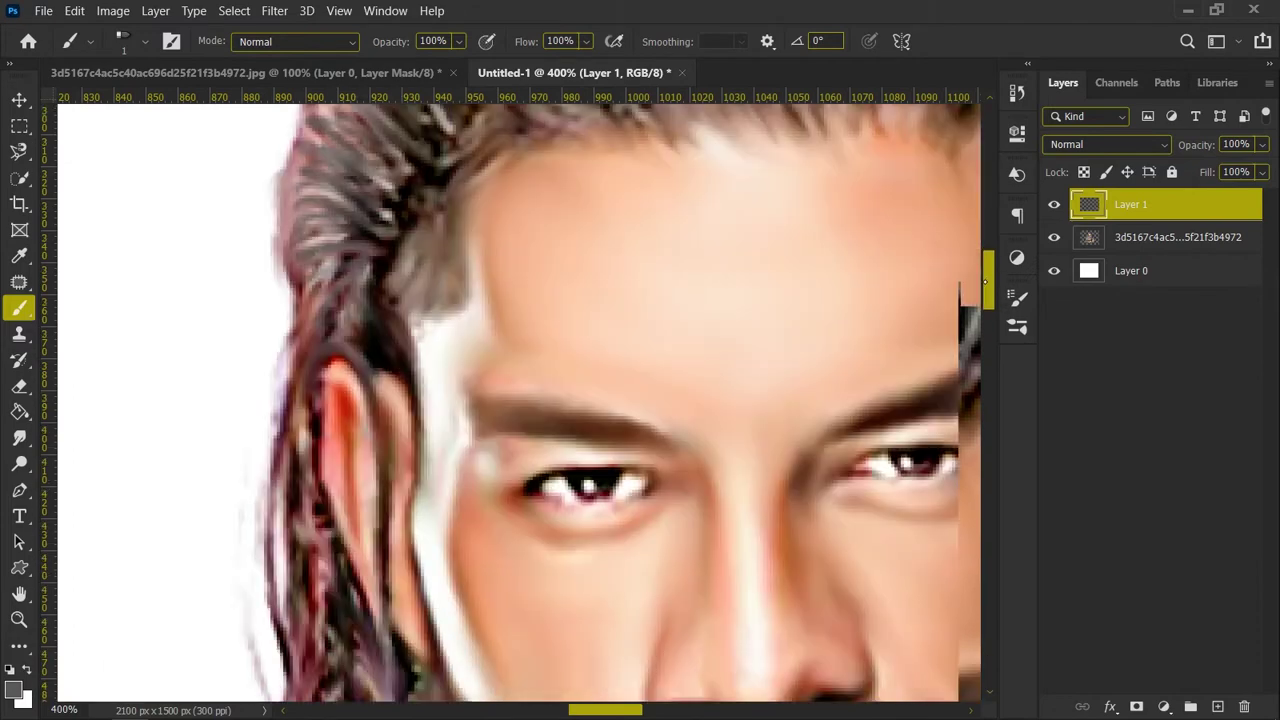
left_click_drag(358, 304, 384, 340)
Step: Switch to the Hard Round brush at 1 px and paint grey strands in the hair around the ear
left_click(145, 42)
scroll(229, 257, "down", 2)
left_click(227, 252)
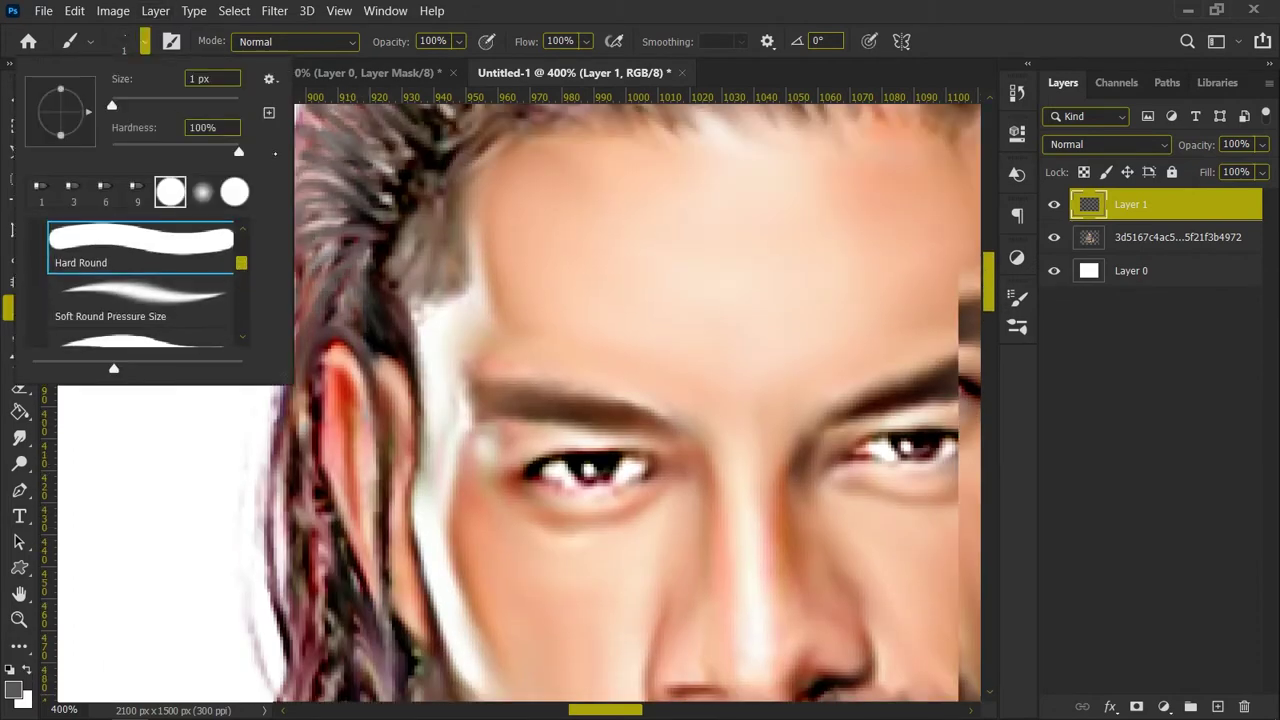
left_click_drag(302, 344, 270, 427)
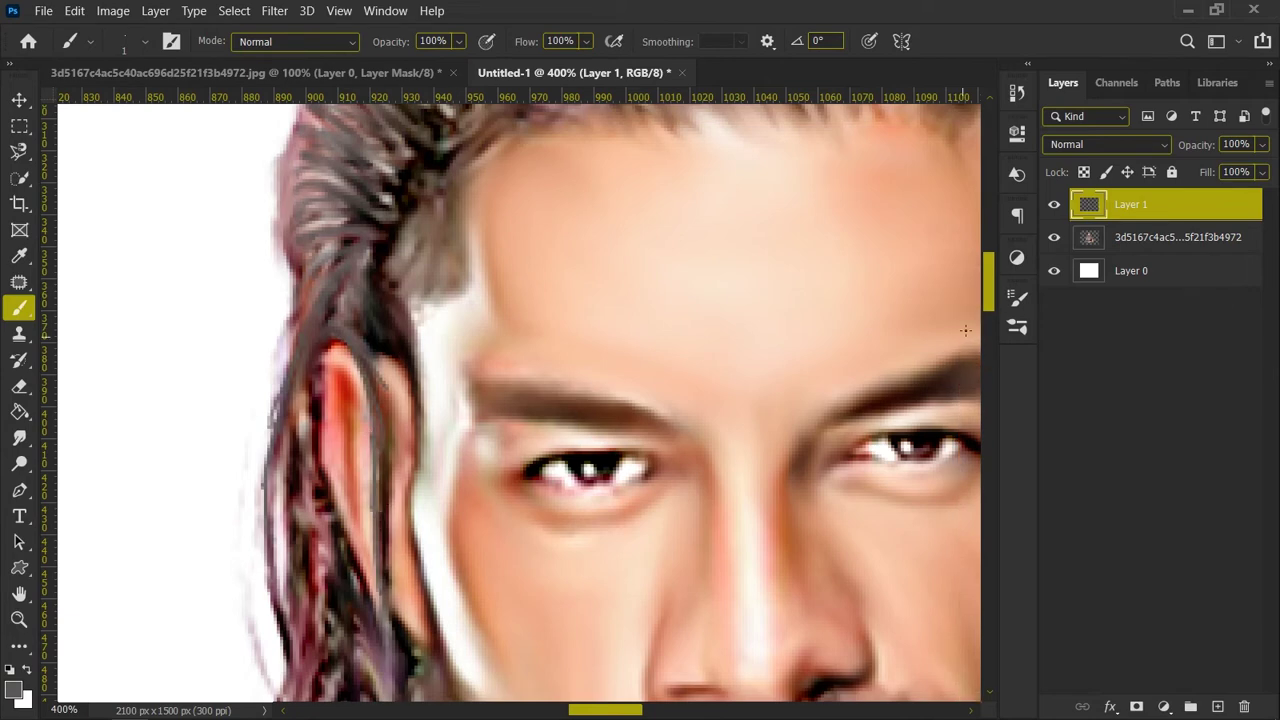
scroll(253, 268, "down", 5)
left_click_drag(401, 392, 398, 250)
Step: Sample a near-black tone and paint long dark strands through the reddish hair hanging between the ear and shoulder
left_click(422, 560, "alt")
left_click_drag(398, 384, 352, 260)
left_click_drag(322, 216, 318, 153)
left_click_drag(343, 403, 323, 241)
left_click_drag(370, 518, 332, 346)
left_click_drag(397, 396, 394, 280)
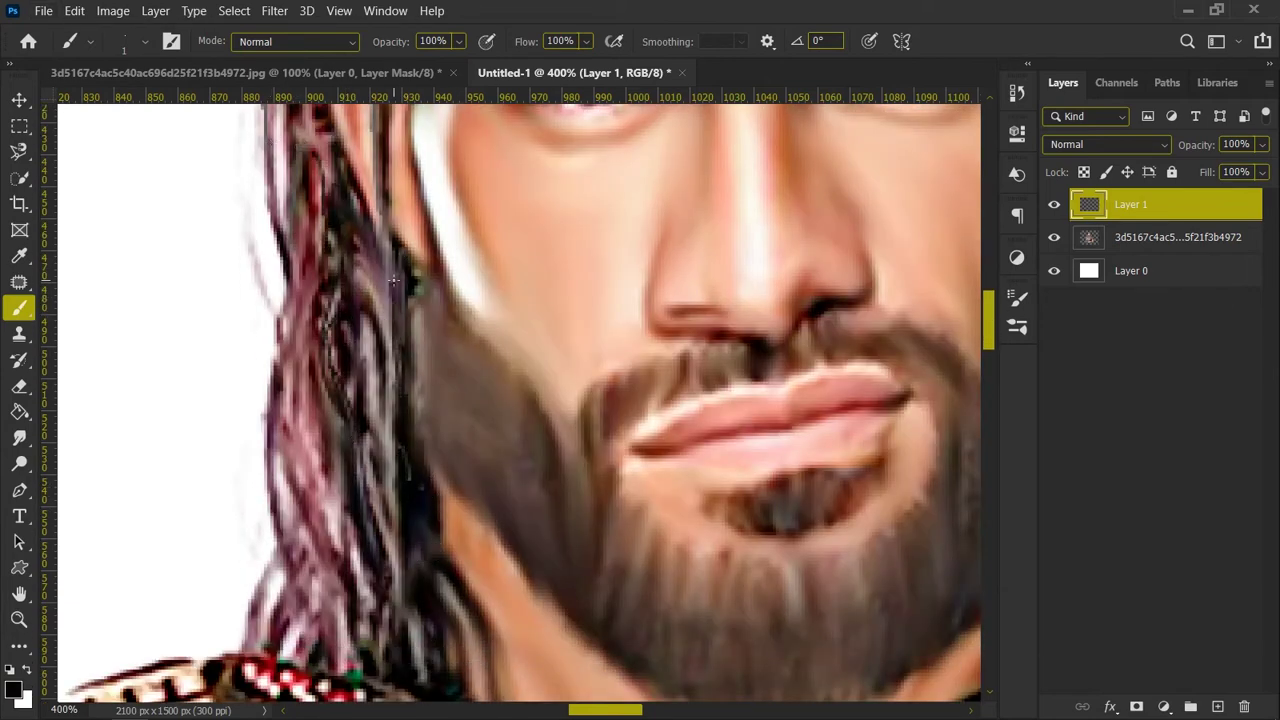
left_click_drag(269, 162, 262, 490)
left_click_drag(281, 372, 330, 536)
left_click_drag(300, 306, 334, 600)
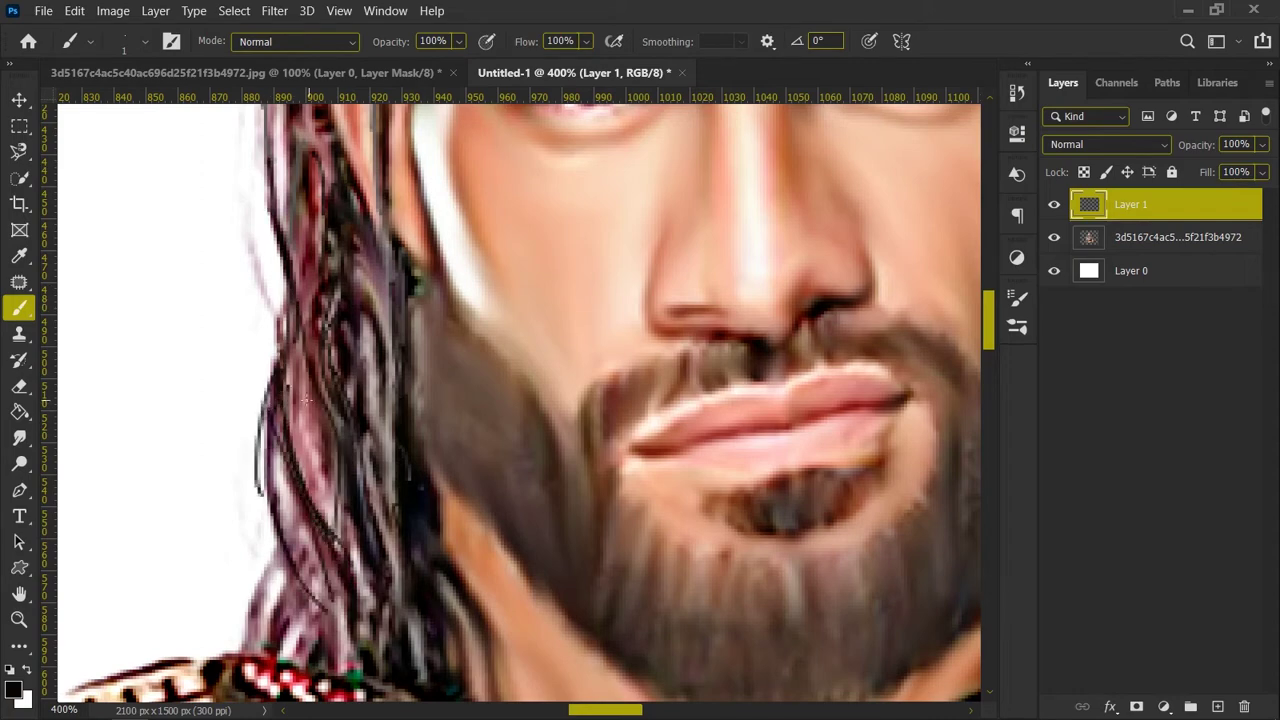
left_click_drag(300, 340, 341, 588)
Step: Lower the opacity of Layer 1, which holds the painted strands, and deselect all layers
key("ctrl+0")
key("ctrl+plus")
key("ctrl+plus")
left_click(1117, 199, "ctrl")
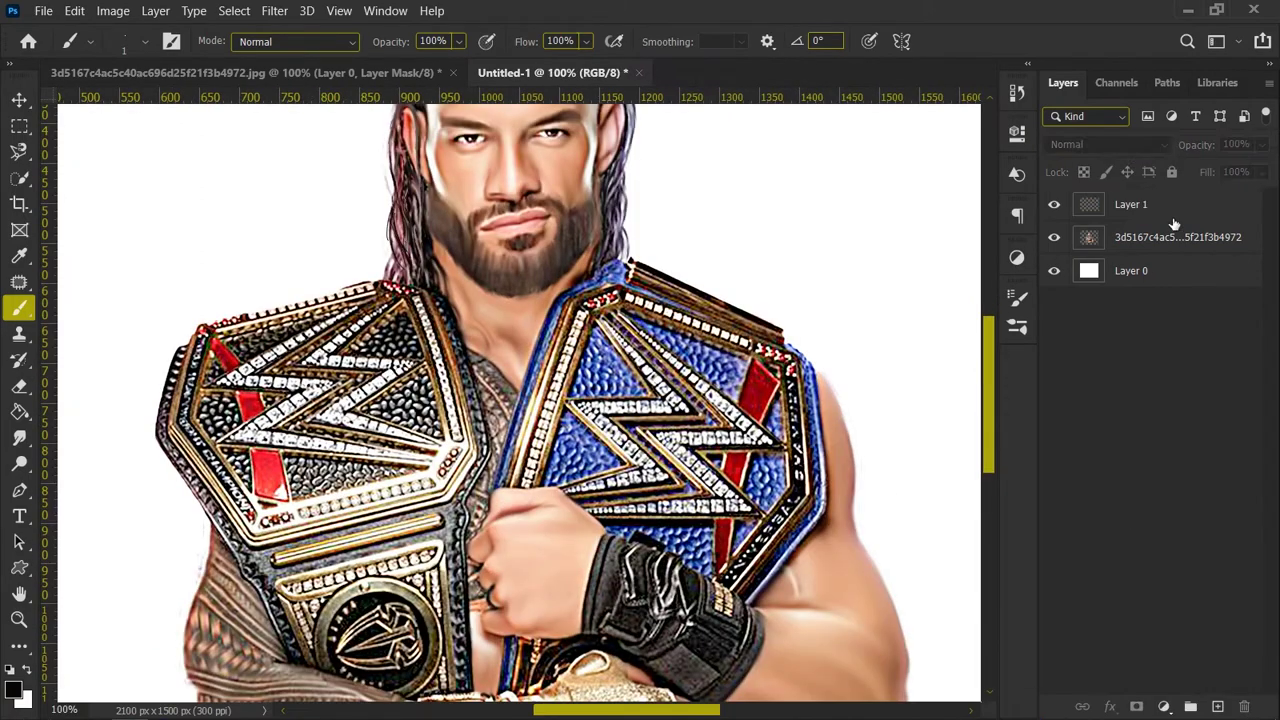
left_click(1117, 199)
key("ctrl+0")
left_click(1262, 145)
left_click_drag(1257, 170, 1234, 170)
left_click(1165, 365)
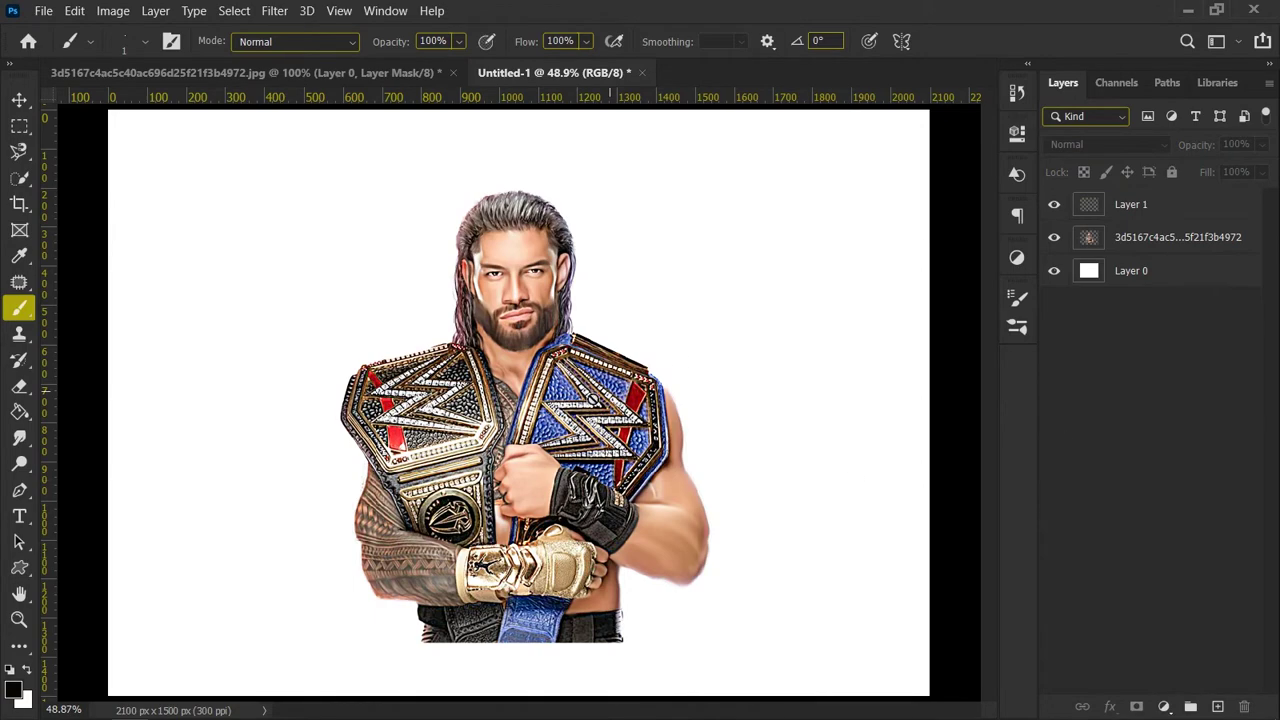
Step: Set up the Smudge tool with a soft size 65 tip at 35% strength and select the photo layer
left_click(19, 438)
left_click(145, 41)
left_click_drag(241, 267, 241, 244)
left_click(150, 244)
left_click_drag(366, 41, 351, 41)
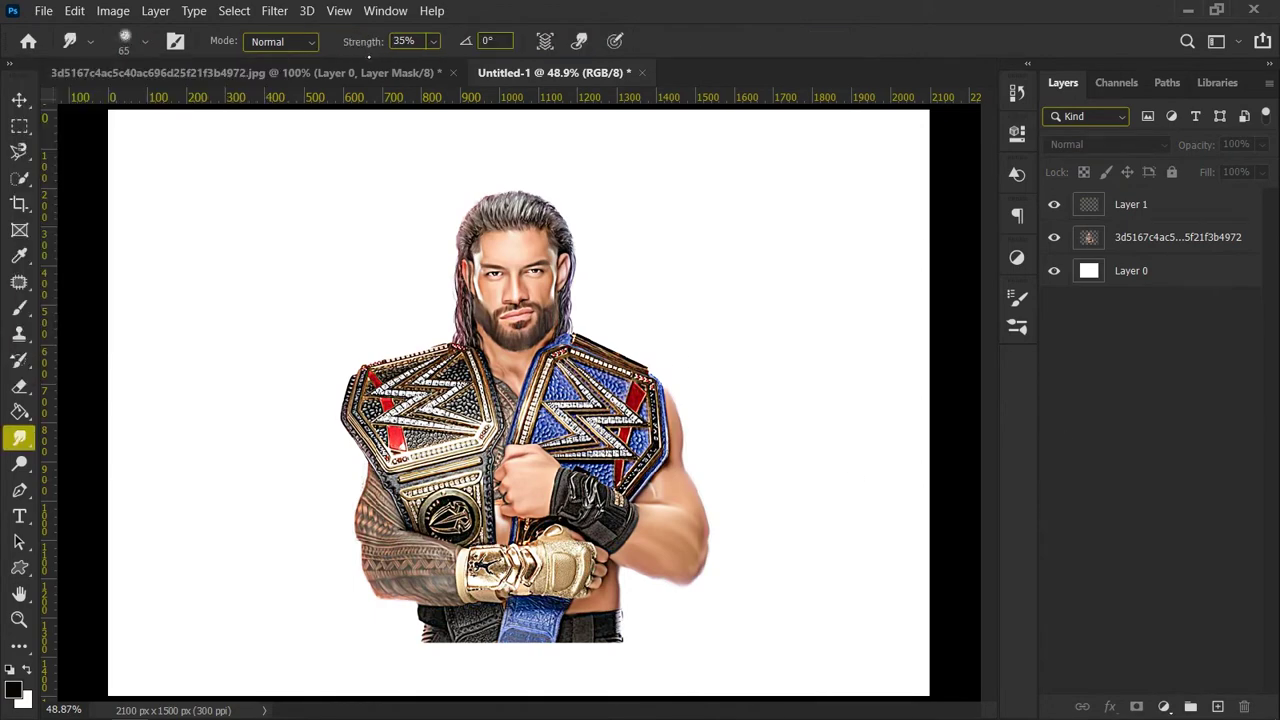
left_click(1128, 247)
key("ctrl+plus")
key("ctrl+plus")
key("ctrl+plus")
left_click(1110, 440)
left_click(1123, 247)
left_click(1080, 457)
left_click_drag(630, 709, 655, 709)
left_click(1134, 237)
Step: Reduce the smudge tip to size 20 and smooth the brown strap edge along the top of the blue belt
key("bracketleft")
key("bracketleft")
key("bracketleft")
key("bracketleft")
key("bracketleft")
key("bracketleft")
key("bracketleft")
key("bracketleft")
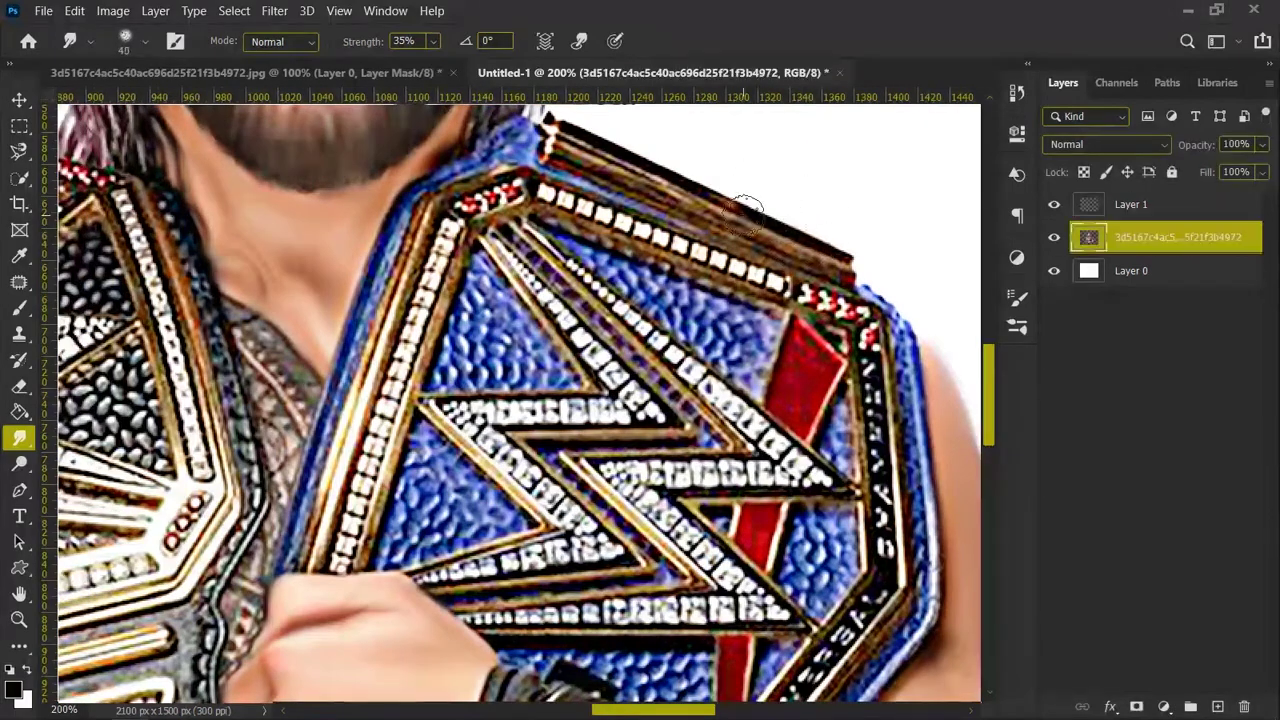
left_click_drag(740, 220, 848, 265)
left_click_drag(650, 180, 530, 140)
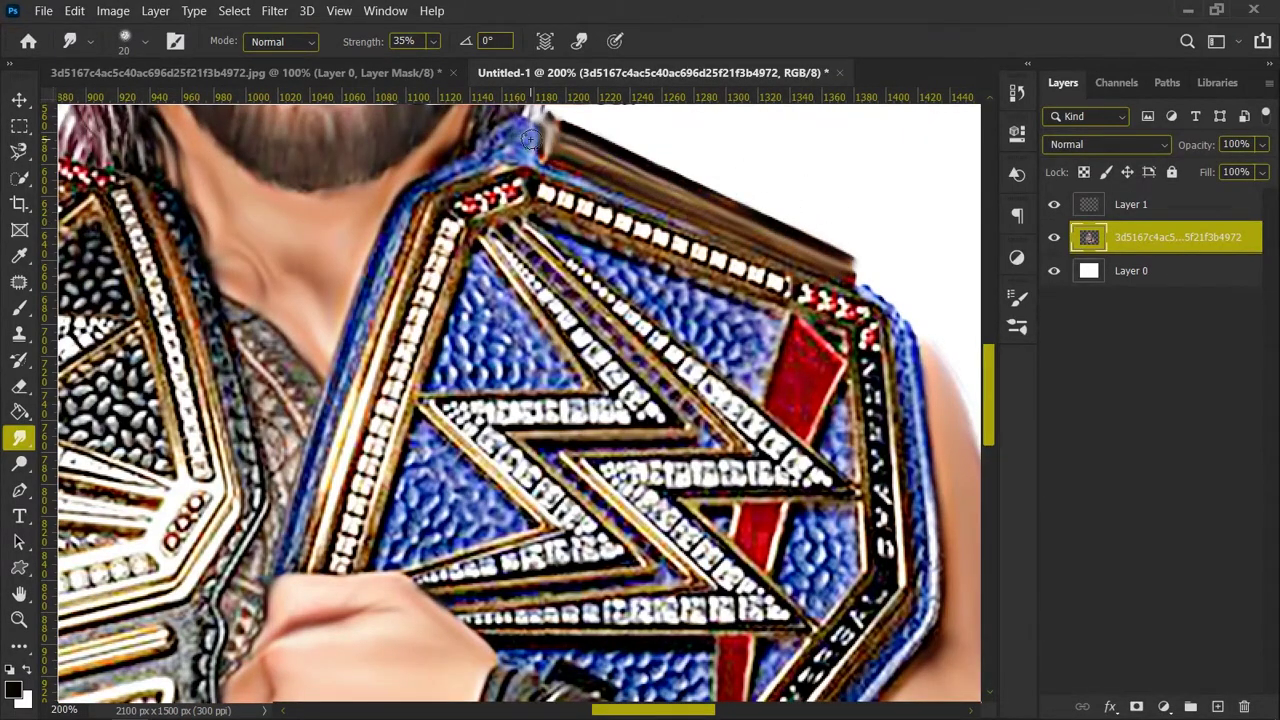
Step: Smudge the blue outer rim and gold edging down both sides of the blue belt plate, enlarging the tip to 25
mouse_move(866, 296)
left_mouse_down()
mouse_move(914, 432)
mouse_move(922, 664)
left_mouse_up()
left_click_drag(444, 116, 314, 522)
key("bracketright")
left_click_drag(408, 208, 292, 580)
Step: Smudge the jewelled and lettered border bands around the blue belt plate into smooth metal, using a larger tip
mouse_move(540, 192)
left_mouse_down()
mouse_move(850, 316)
mouse_move(805, 300)
left_mouse_up()
key("bracketright")
key("bracketright")
key("bracketright")
left_click_drag(872, 345, 884, 584)
left_click_drag(989, 428, 989, 447)
mouse_move(874, 488)
left_mouse_down()
mouse_move(735, 655)
mouse_move(828, 634)
left_mouse_up()
left_click_drag(906, 500, 785, 675)
key("bracketleft")
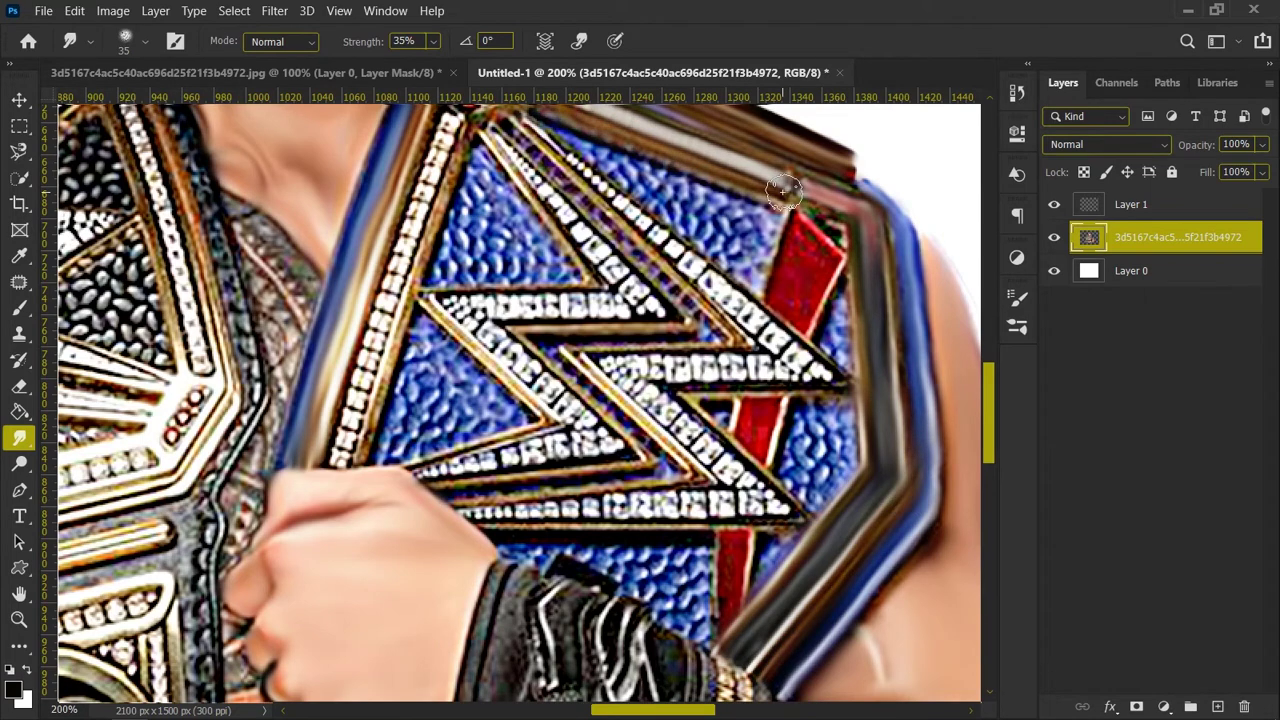
scroll(522, 234, "up", 2)
left_click_drag(455, 282, 352, 594)
Step: Smudge the textured blue leather panels around the belt's W logo to a smooth finish with a size 20 tip
mouse_move(483, 323)
left_mouse_down()
mouse_move(552, 405)
mouse_move(460, 410)
mouse_move(483, 322)
left_mouse_up()
mouse_move(676, 333)
left_mouse_down()
mouse_move(632, 316)
mouse_move(738, 400)
mouse_move(718, 402)
left_mouse_up()
key("bracketleft")
mouse_move(836, 473)
left_mouse_down()
mouse_move(815, 635)
mouse_move(770, 601)
left_mouse_up()
left_click_drag(989, 420, 989, 437)
mouse_move(435, 385)
left_mouse_down()
mouse_move(405, 430)
mouse_move(500, 470)
mouse_move(423, 437)
mouse_move(415, 500)
left_mouse_up()
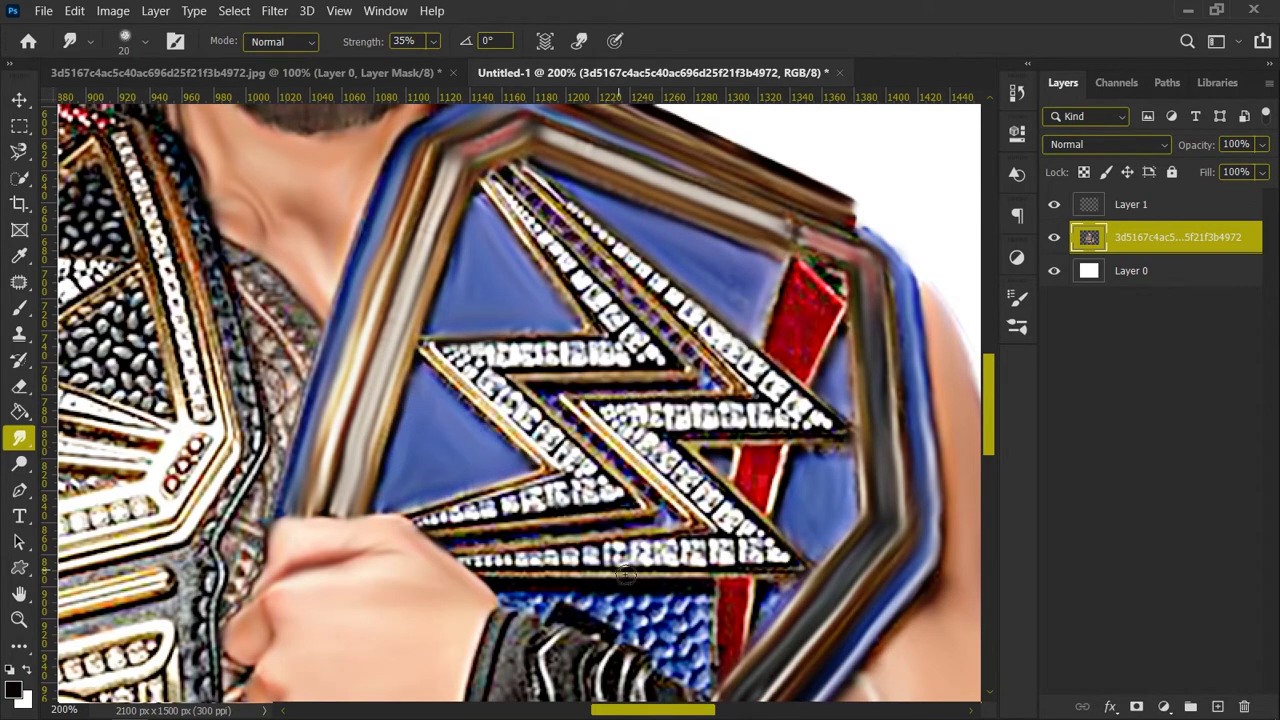
mouse_move(772, 603)
left_mouse_down()
mouse_move(600, 625)
mouse_move(680, 680)
mouse_move(566, 600)
left_mouse_up()
Step: Smudge the red stripe sections behind the W logo on the blue belt with a size 25 tip
key("]")
left_click_drag(835, 285, 798, 270)
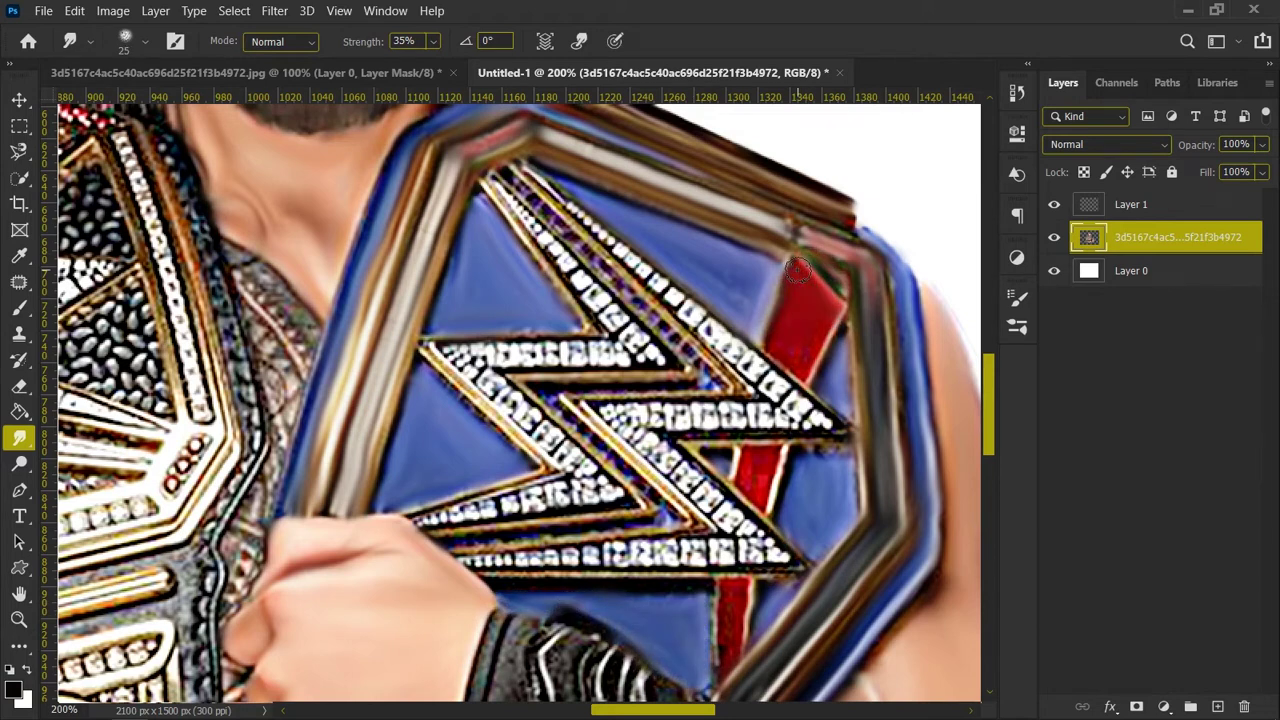
mouse_move(755, 473)
left_mouse_down()
mouse_move(735, 488)
mouse_move(703, 450)
left_mouse_up()
key("[")
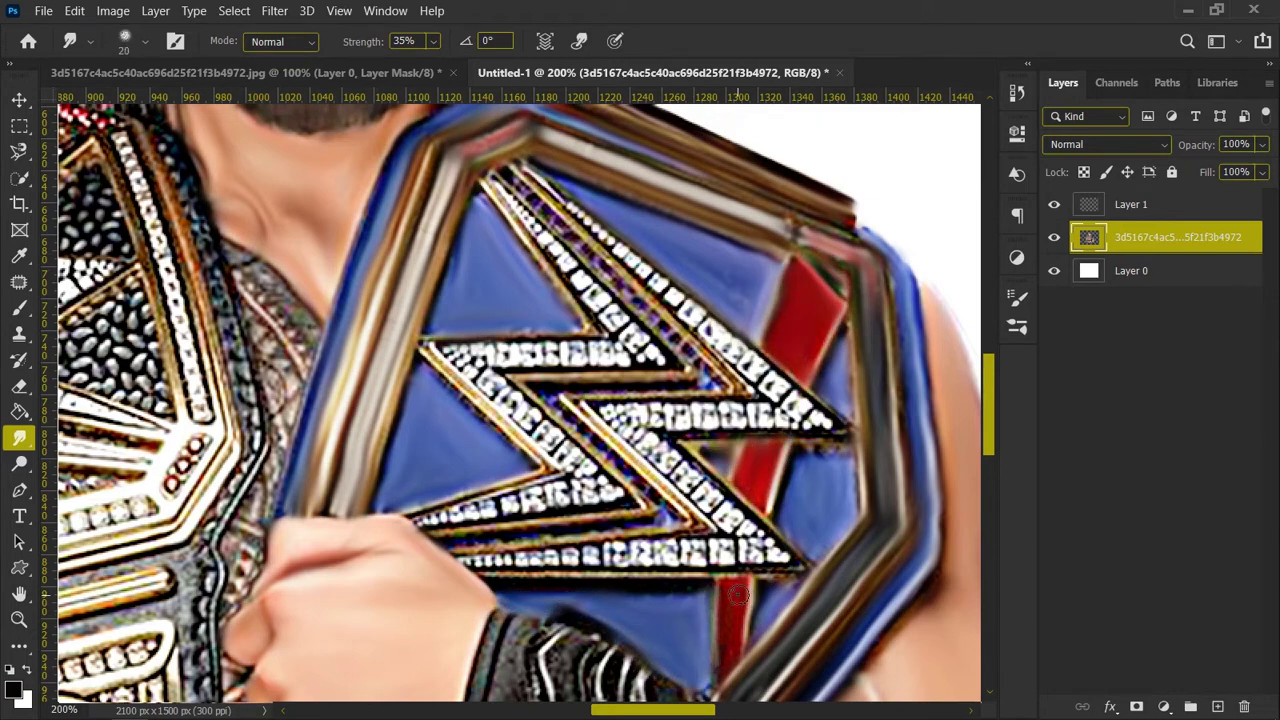
Step: Smudge the jewelled W logo and its gold outlines on the blue belt into smooth silver bands
left_click_drag(523, 166, 703, 328)
key("]")
mouse_move(625, 243)
left_mouse_down()
mouse_move(800, 412)
mouse_move(838, 428)
mouse_move(606, 418)
mouse_move(740, 530)
mouse_move(714, 510)
left_mouse_up()
key("[")
mouse_move(780, 558)
left_mouse_down()
mouse_move(462, 560)
mouse_move(628, 553)
left_mouse_up()
key("]")
mouse_move(512, 192)
left_mouse_down()
mouse_move(698, 370)
mouse_move(655, 358)
mouse_move(560, 400)
mouse_move(630, 520)
mouse_move(616, 519)
mouse_move(808, 570)
left_mouse_up()
mouse_move(520, 413)
left_mouse_down()
mouse_move(615, 505)
mouse_move(420, 515)
mouse_move(520, 413)
mouse_move(440, 375)
mouse_move(530, 400)
mouse_move(590, 350)
mouse_move(490, 356)
mouse_move(600, 290)
mouse_move(500, 200)
mouse_move(628, 327)
left_mouse_up()
key("ctrl+minus")
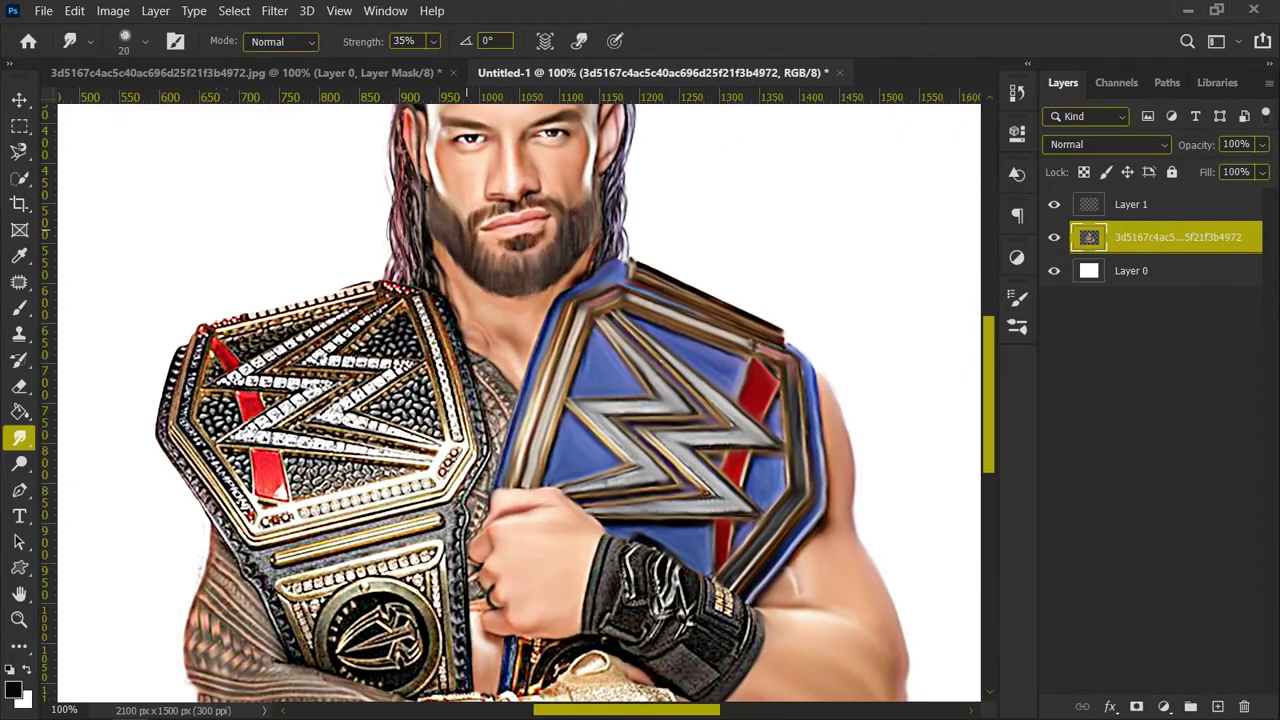
Step: Smudge the outer and upper border bands of the black belt's plate into smooth metal with a size 20 tip
left_click_drag(605, 716, 572, 712)
left_click_drag(656, 232, 669, 277)
mouse_move(541, 170)
left_mouse_down()
mouse_move(330, 222)
mouse_move(215, 300)
mouse_move(185, 455)
mouse_move(222, 265)
left_mouse_up()
left_click_drag(190, 440, 318, 645)
mouse_move(196, 268)
left_mouse_down()
mouse_move(154, 423)
mouse_move(194, 508)
mouse_move(178, 495)
mouse_move(325, 644)
mouse_move(236, 286)
left_mouse_up()
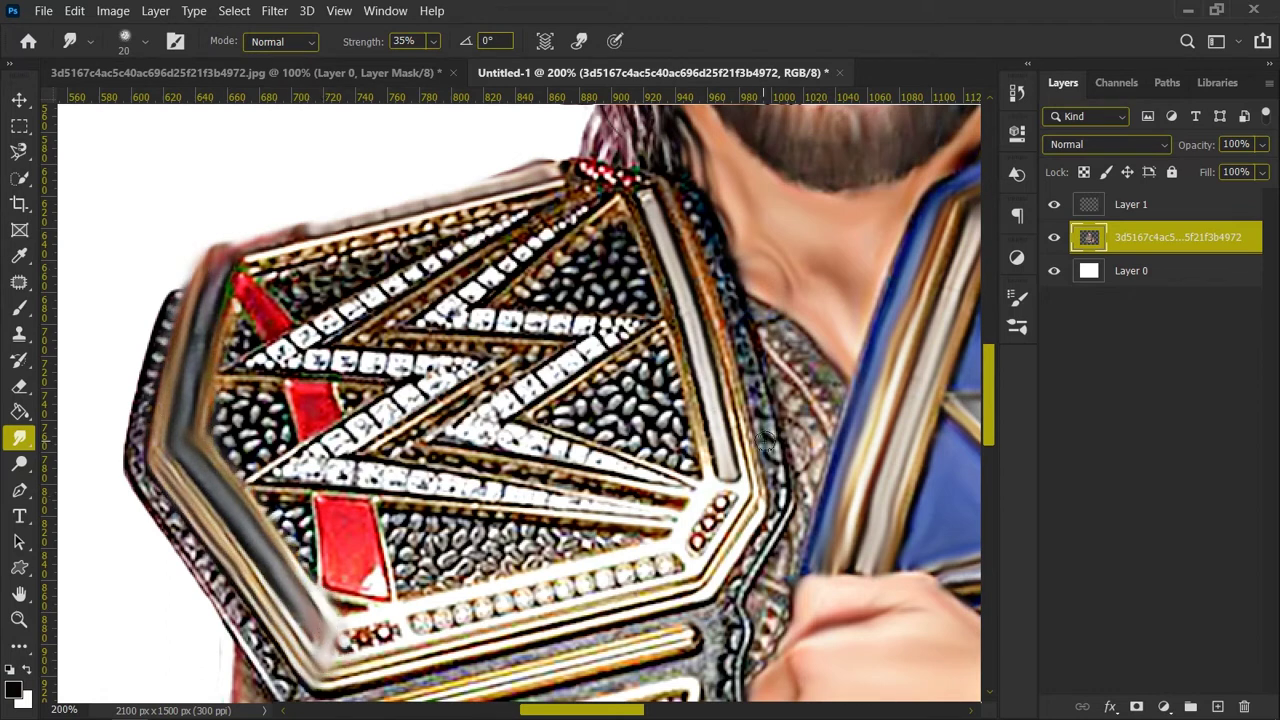
Step: Smudge the jewelled and lettered bands along the black belt plate's inner side, lower corner and lower edge into smooth metal
left_click_drag(634, 203, 740, 560)
left_click_drag(730, 501, 744, 448)
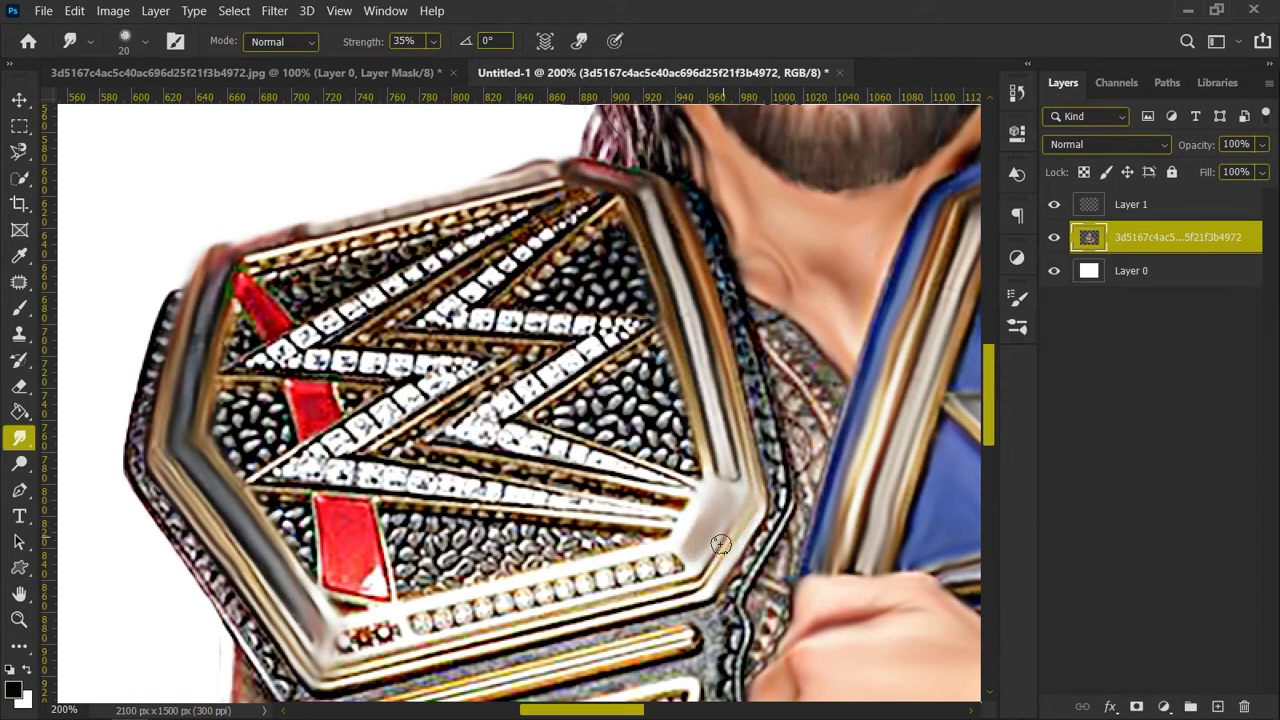
left_click_drag(644, 560, 430, 620)
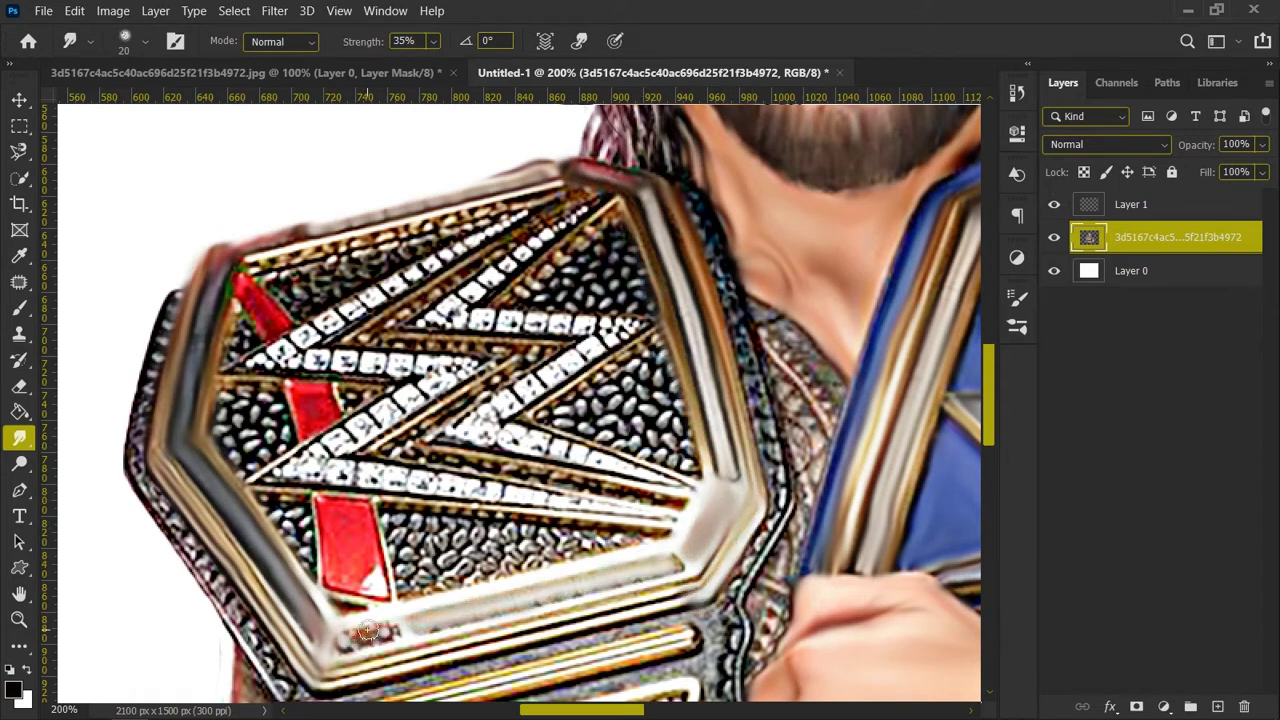
key("]")
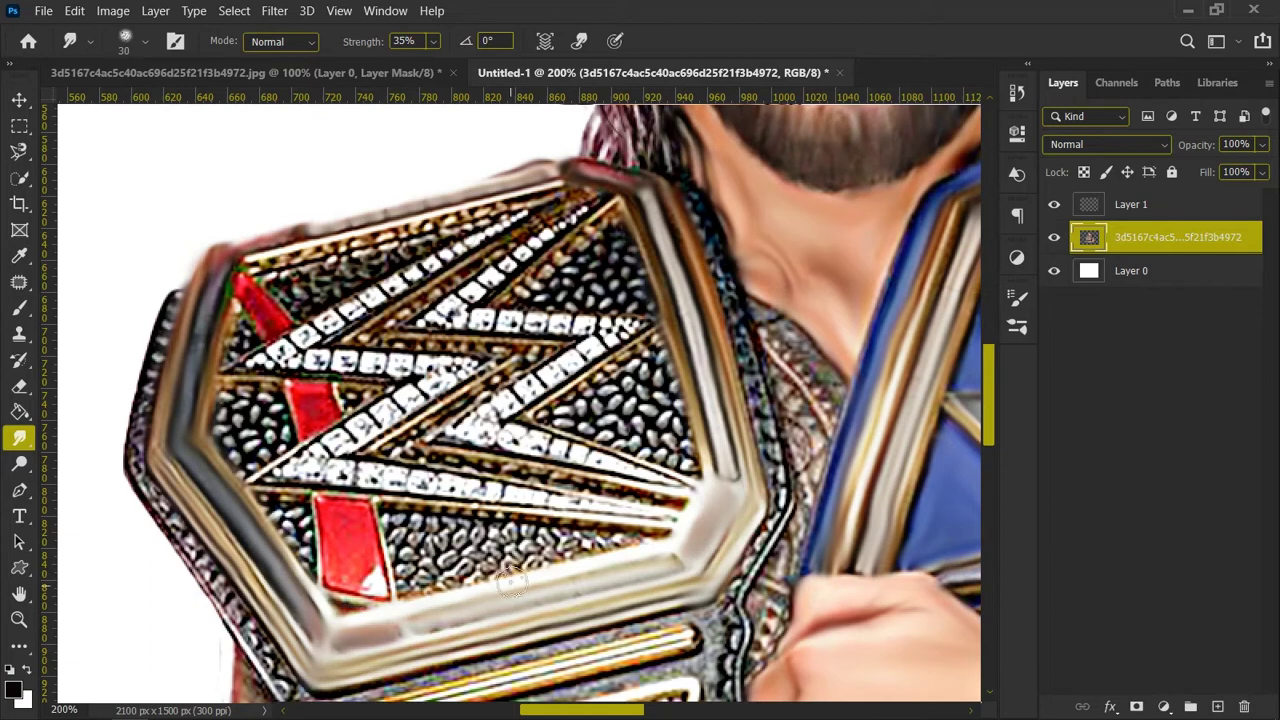
key("[")
Step: Smudge the textured dark leather rim around the black belt's plate to a smooth finish
mouse_move(695, 204)
left_mouse_down()
mouse_move(754, 340)
mouse_move(784, 490)
mouse_move(779, 560)
mouse_move(724, 608)
left_mouse_up()
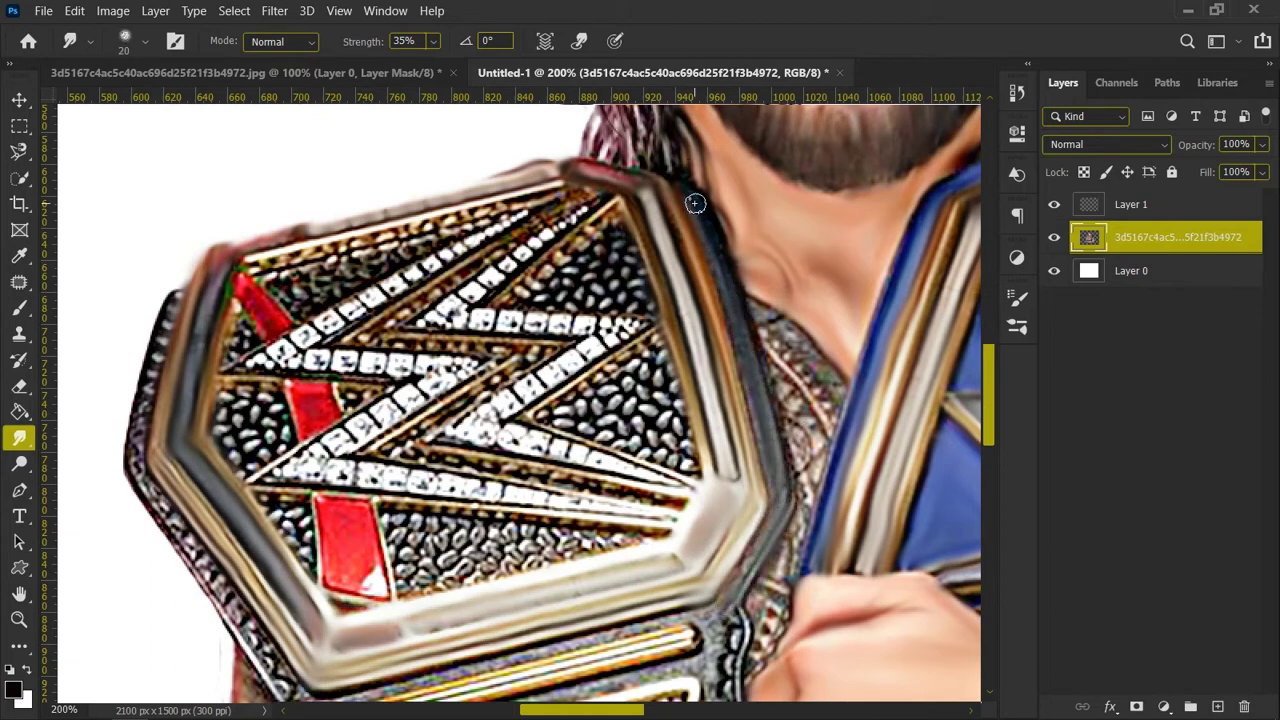
scroll(968, 445, "down", 5)
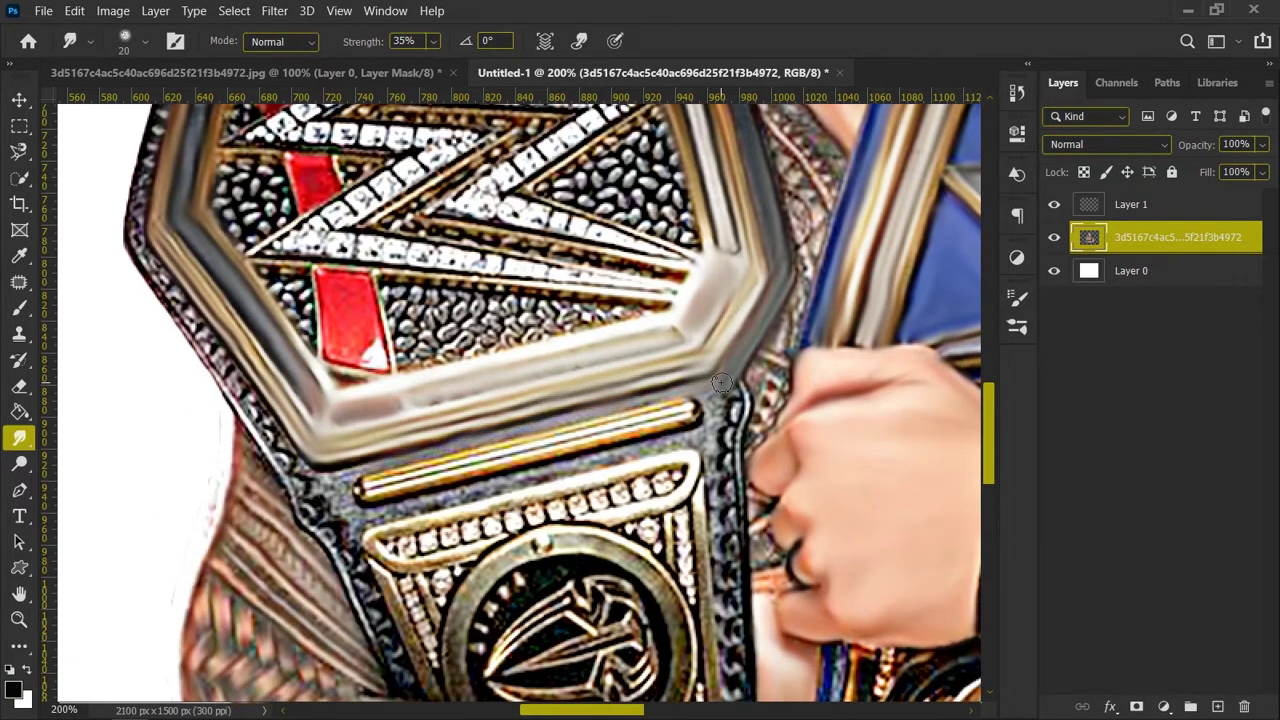
mouse_move(283, 451)
left_mouse_down()
mouse_move(165, 262)
mouse_move(146, 148)
left_mouse_up()
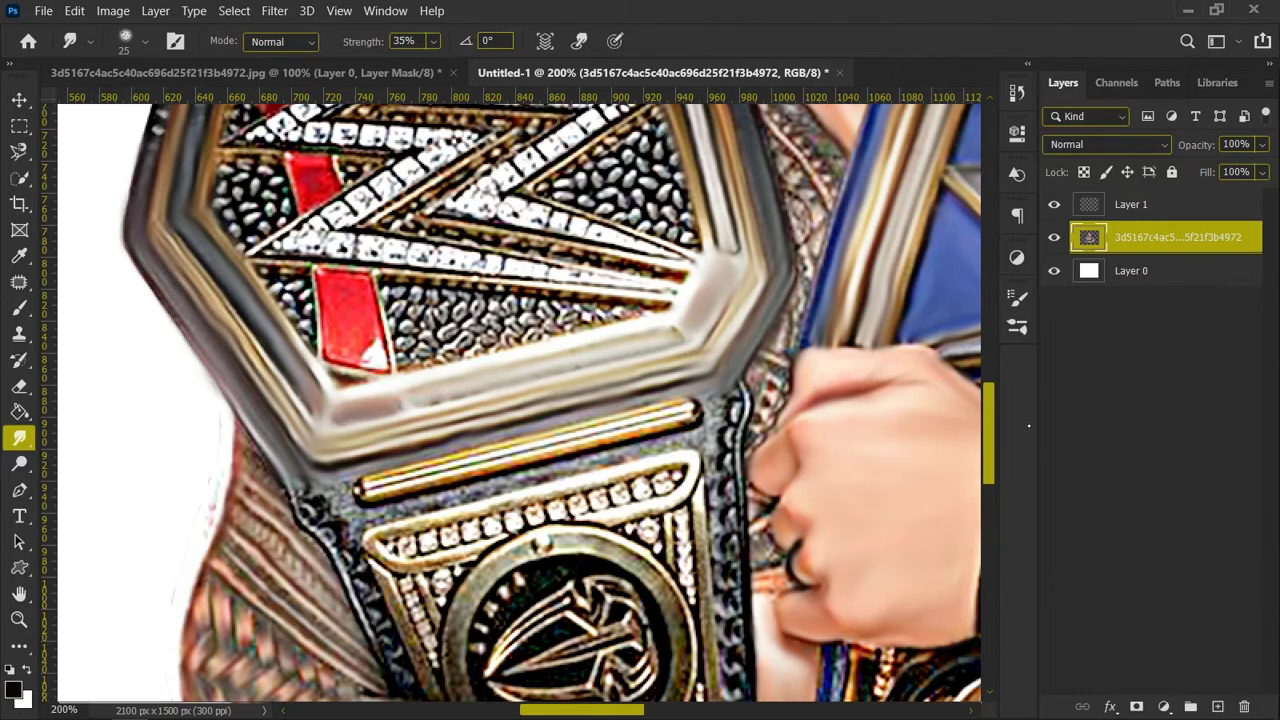
scroll(160, 270, "up", 5)
left_click_drag(166, 318, 148, 390)
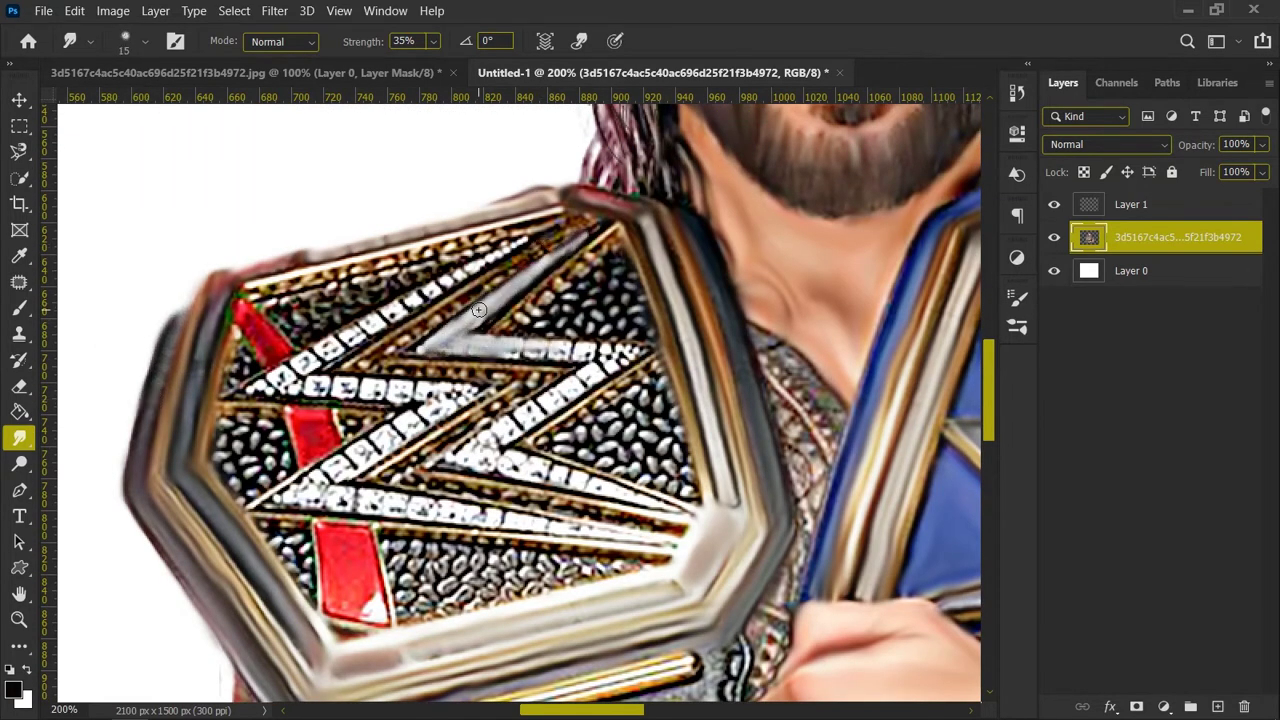
Step: Smudge the jewelled W logo and its gold outlines on the black belt into smooth silver bands with size 15 to 20 tips
left_click_drag(506, 347, 646, 353)
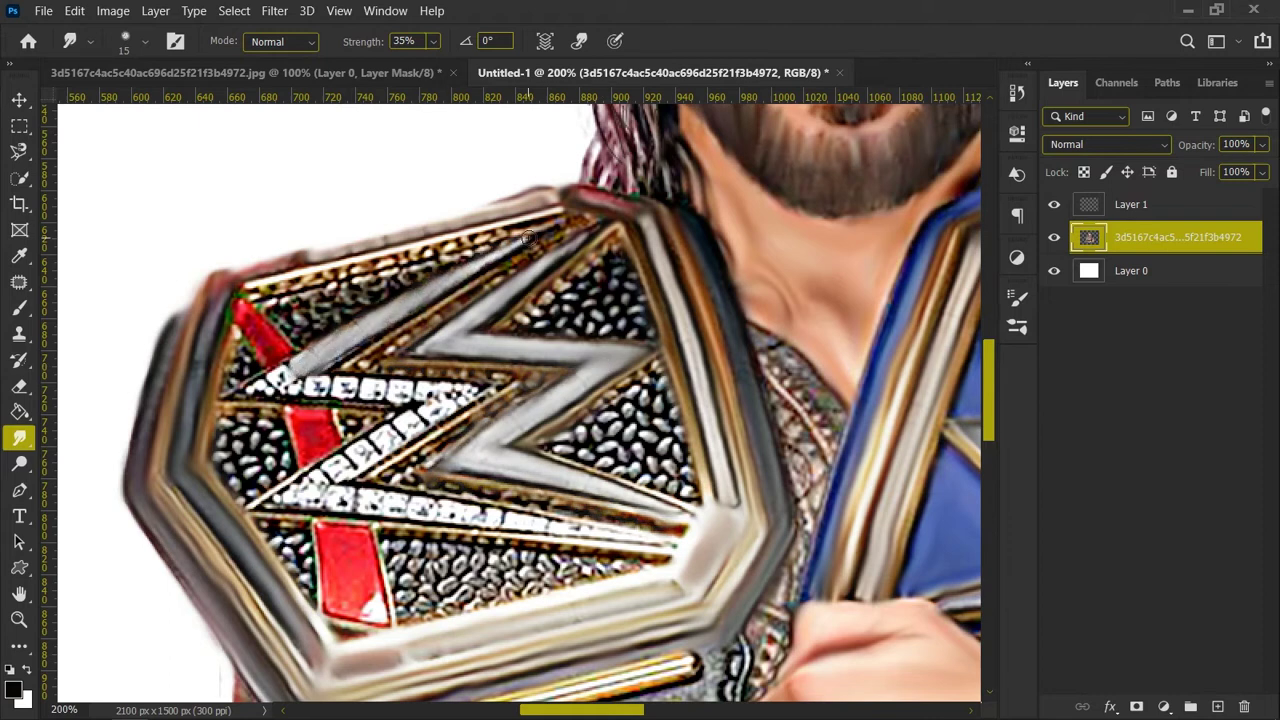
mouse_move(270, 388)
left_mouse_down()
mouse_move(480, 390)
mouse_move(345, 480)
mouse_move(610, 525)
mouse_move(592, 514)
left_mouse_up()
key("bracketright")
left_click_drag(400, 490, 531, 389)
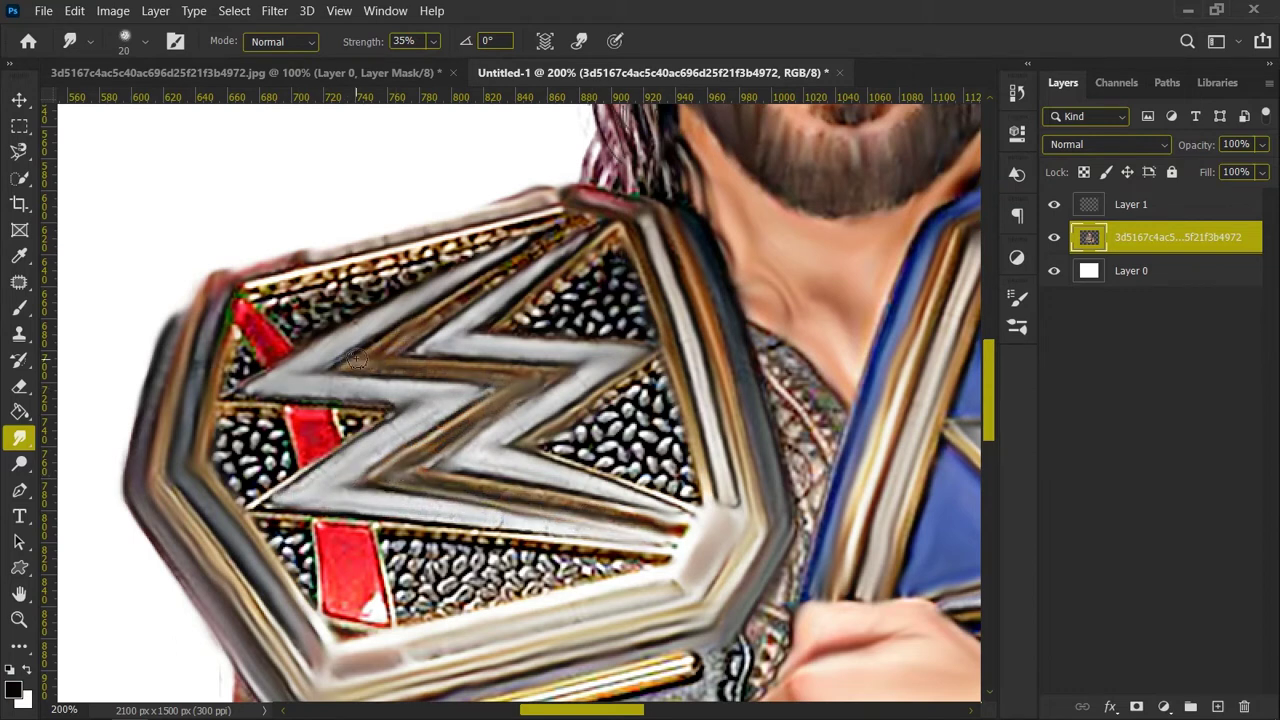
left_click_drag(568, 222, 248, 294)
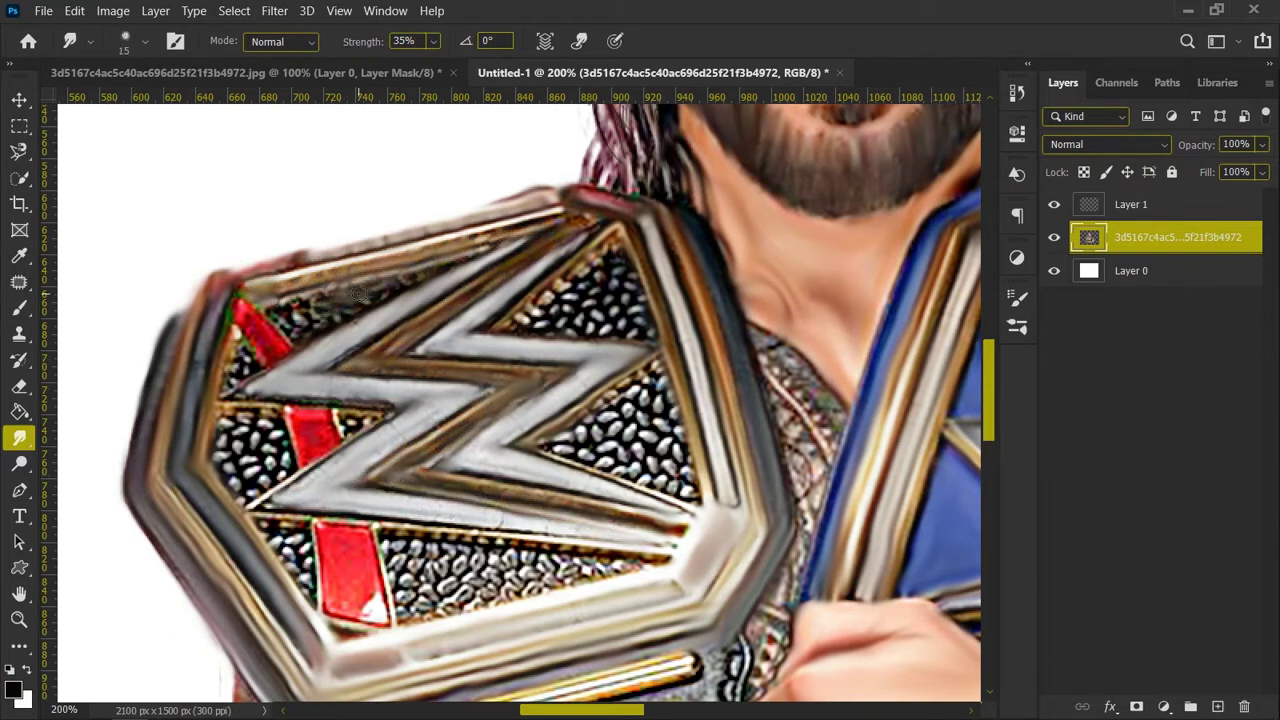
Step: Smudge the textured black panels and the red stripe behind the W logo smooth with a size 25 tip
key("bracketright")
mouse_move(622, 291)
left_mouse_down()
mouse_move(640, 322)
mouse_move(602, 246)
left_mouse_up()
mouse_move(660, 400)
left_mouse_down()
mouse_move(680, 480)
mouse_move(570, 455)
mouse_move(659, 397)
left_mouse_up()
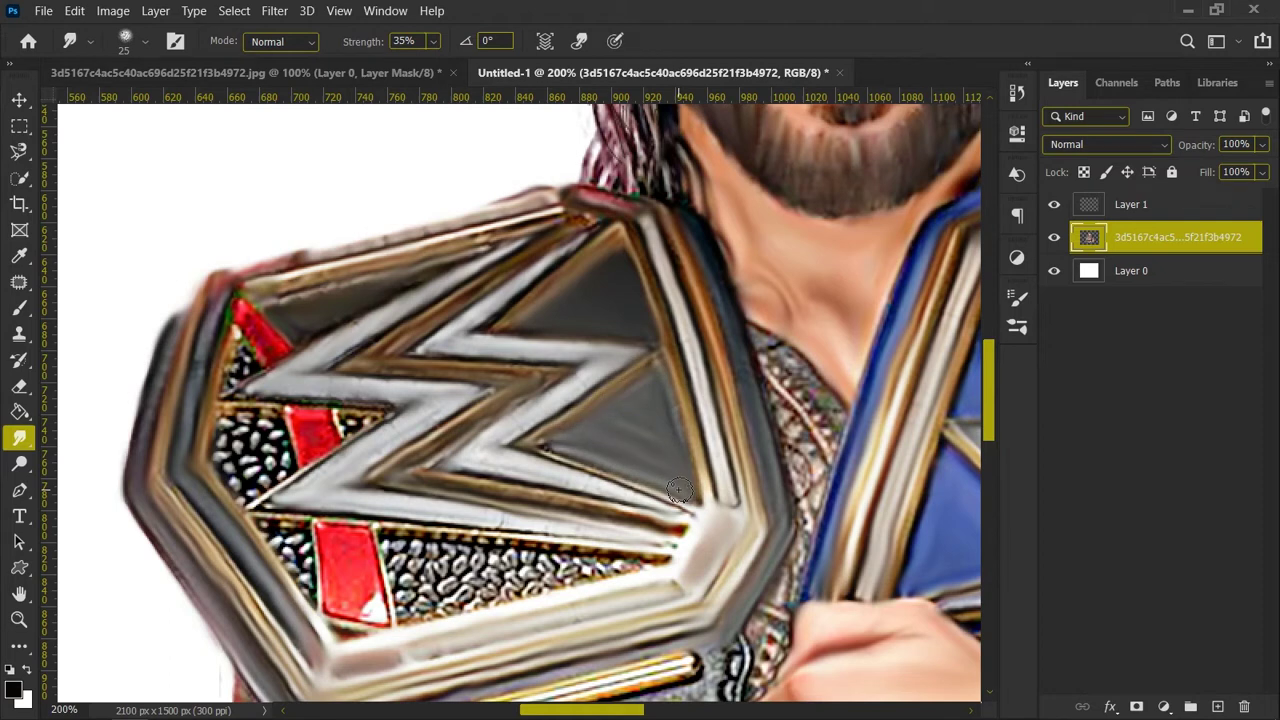
mouse_move(578, 556)
left_mouse_down()
mouse_move(420, 580)
mouse_move(400, 600)
mouse_move(578, 556)
left_mouse_up()
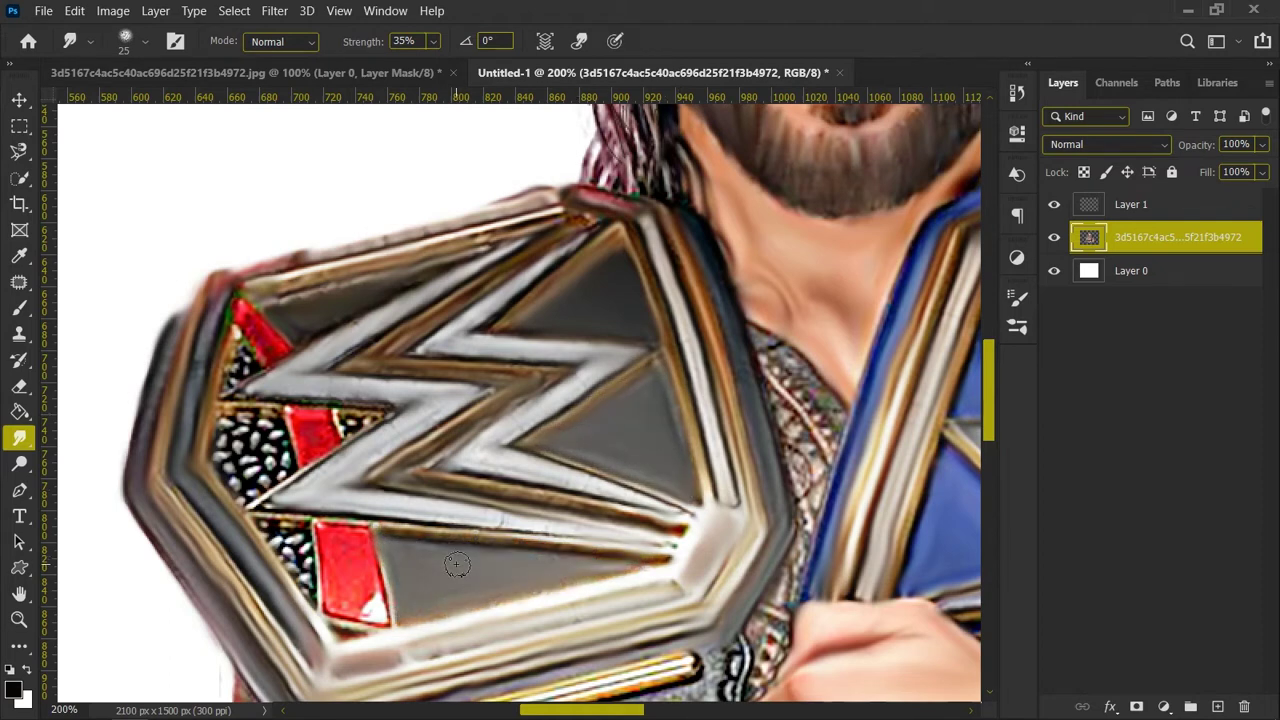
mouse_move(228, 412)
left_mouse_down()
mouse_move(255, 465)
mouse_move(235, 420)
mouse_move(271, 427)
left_mouse_up()
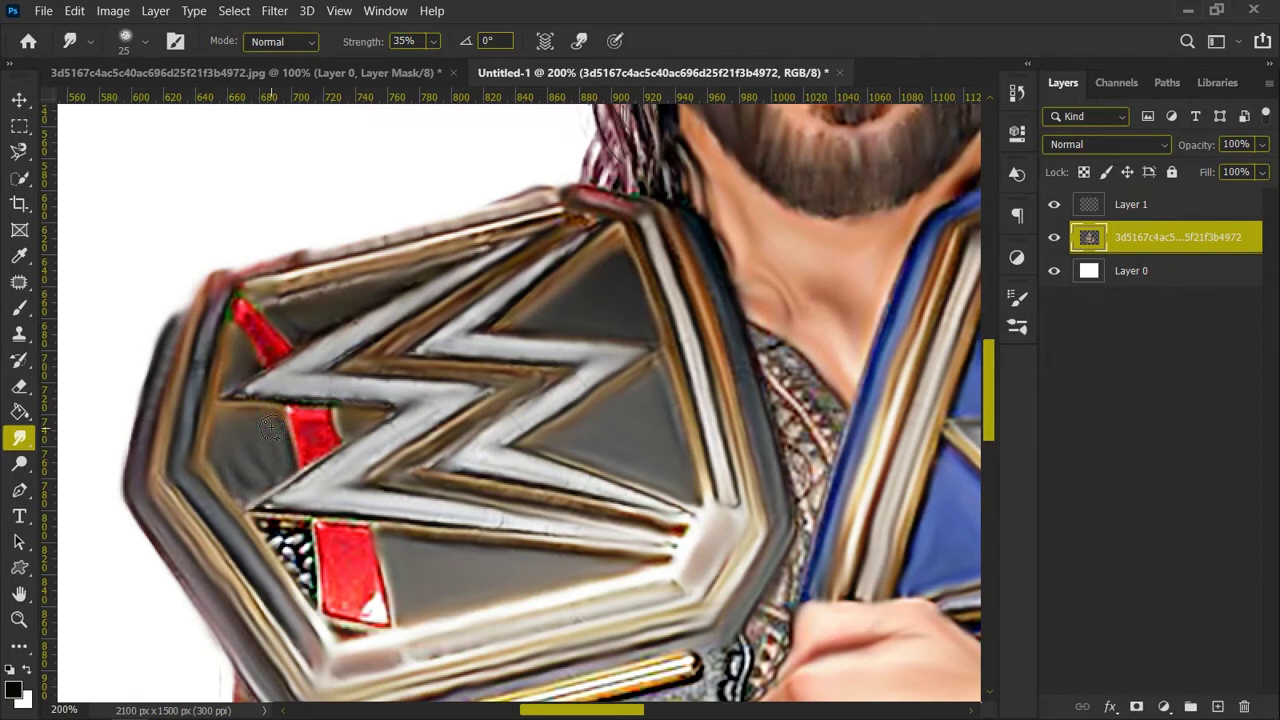
left_click_drag(285, 520, 292, 541)
left_click_drag(378, 605, 335, 553)
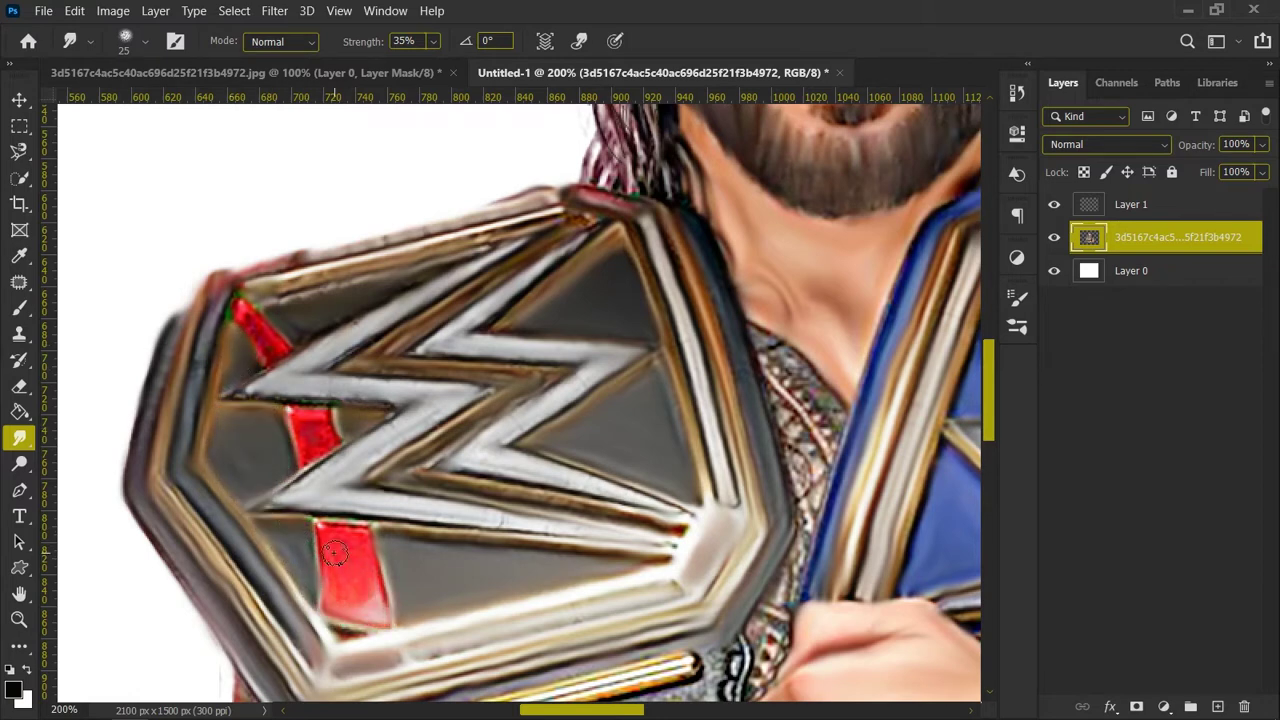
Step: Smudge the textured leather around the gold bar and side plate on the black belt's strap with a size 25 tip
left_click_drag(987, 387, 987, 444)
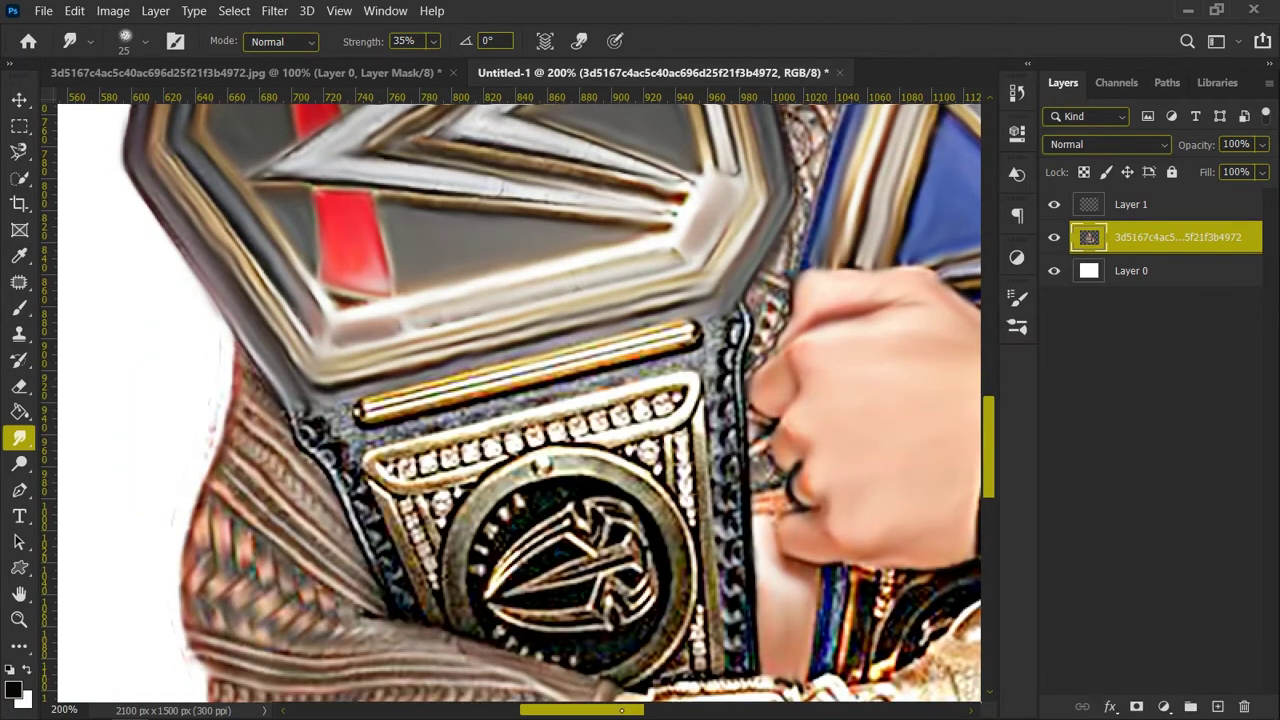
left_click_drag(586, 710, 619, 710)
mouse_move(477, 308)
left_mouse_down()
mouse_move(493, 632)
mouse_move(430, 370)
mouse_move(100, 410)
mouse_move(160, 605)
left_mouse_up()
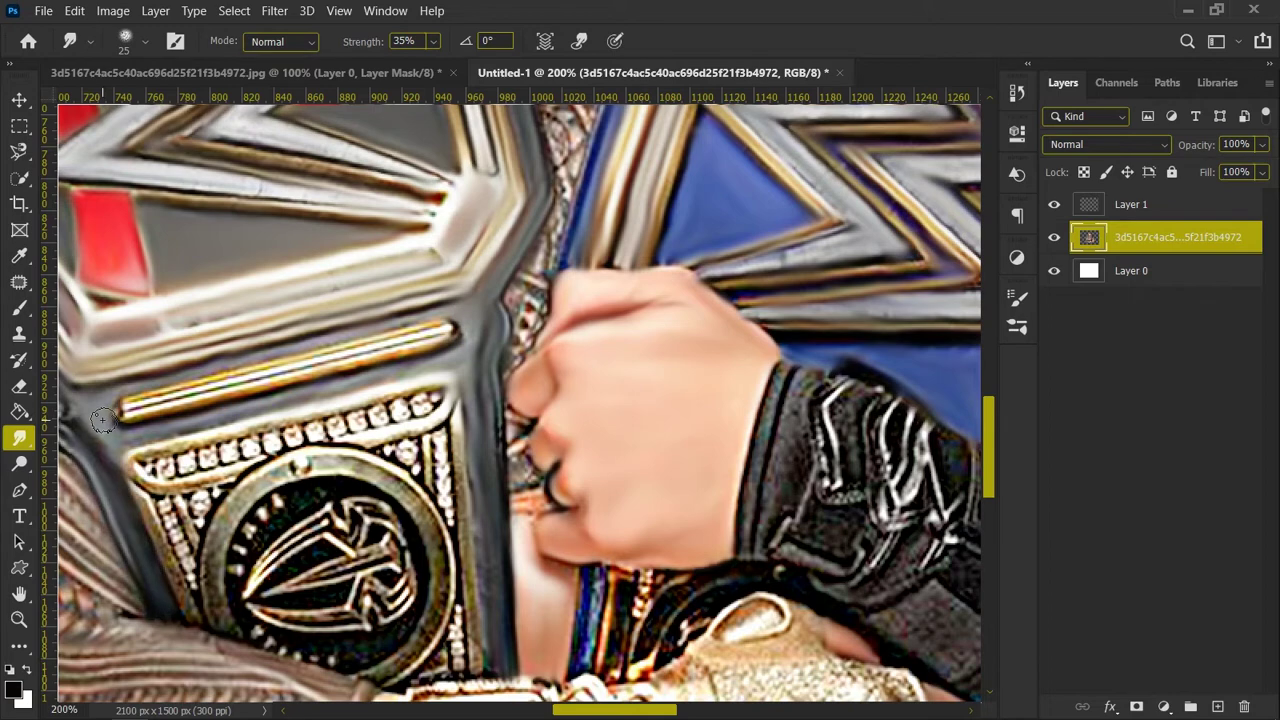
scroll(104, 425, "left", 3)
Step: Smudge the jewelled frame, round gold ring and emblem of the black belt's side plate into smooth metal
mouse_move(598, 497)
left_mouse_down()
mouse_move(583, 381)
mouse_move(520, 421)
mouse_move(295, 466)
mouse_move(560, 445)
left_mouse_up()
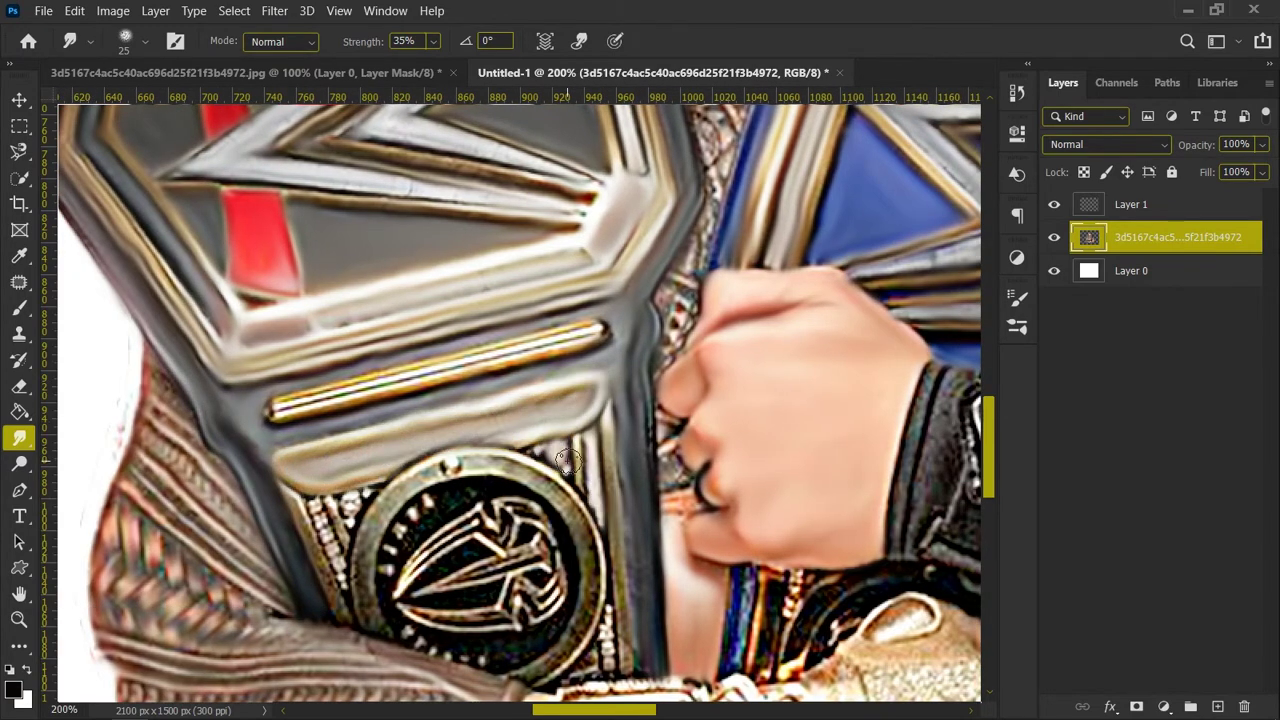
mouse_move(605, 623)
left_mouse_down()
mouse_move(592, 420)
mouse_move(595, 595)
left_mouse_up()
mouse_move(356, 519)
left_mouse_down()
mouse_move(340, 590)
mouse_move(535, 470)
mouse_move(560, 655)
left_mouse_up()
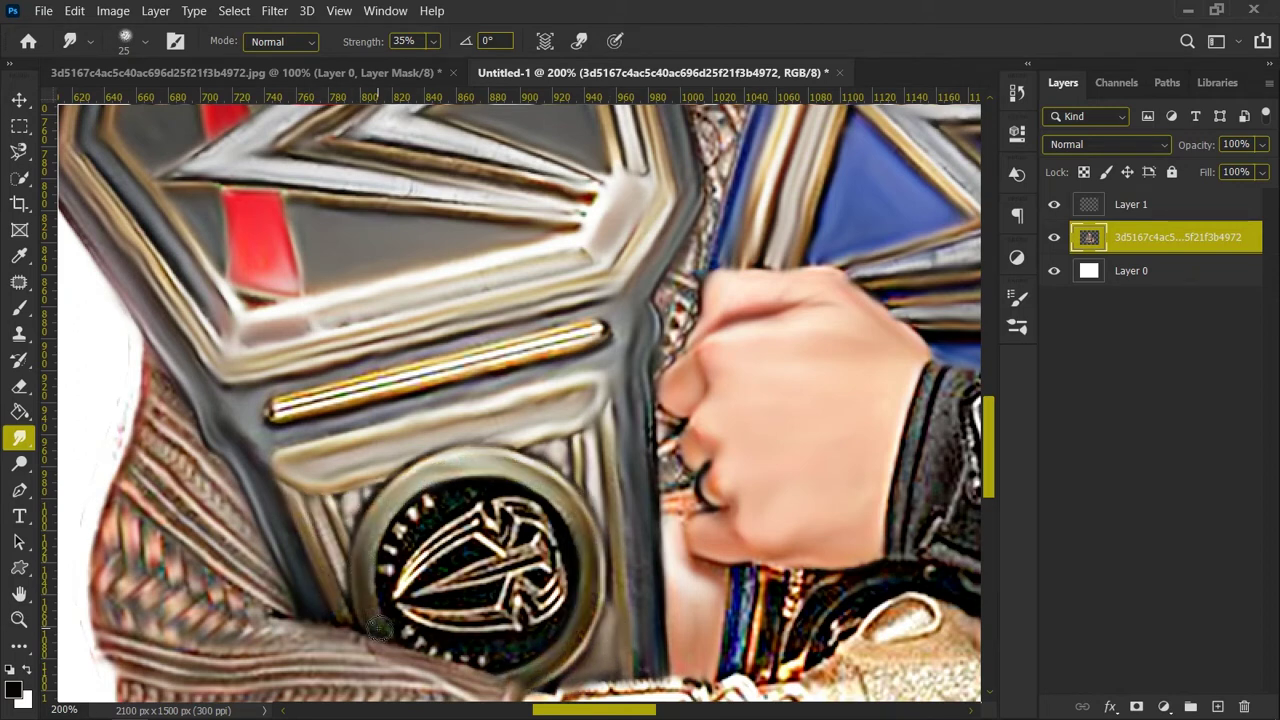
left_click_drag(387, 565, 387, 565)
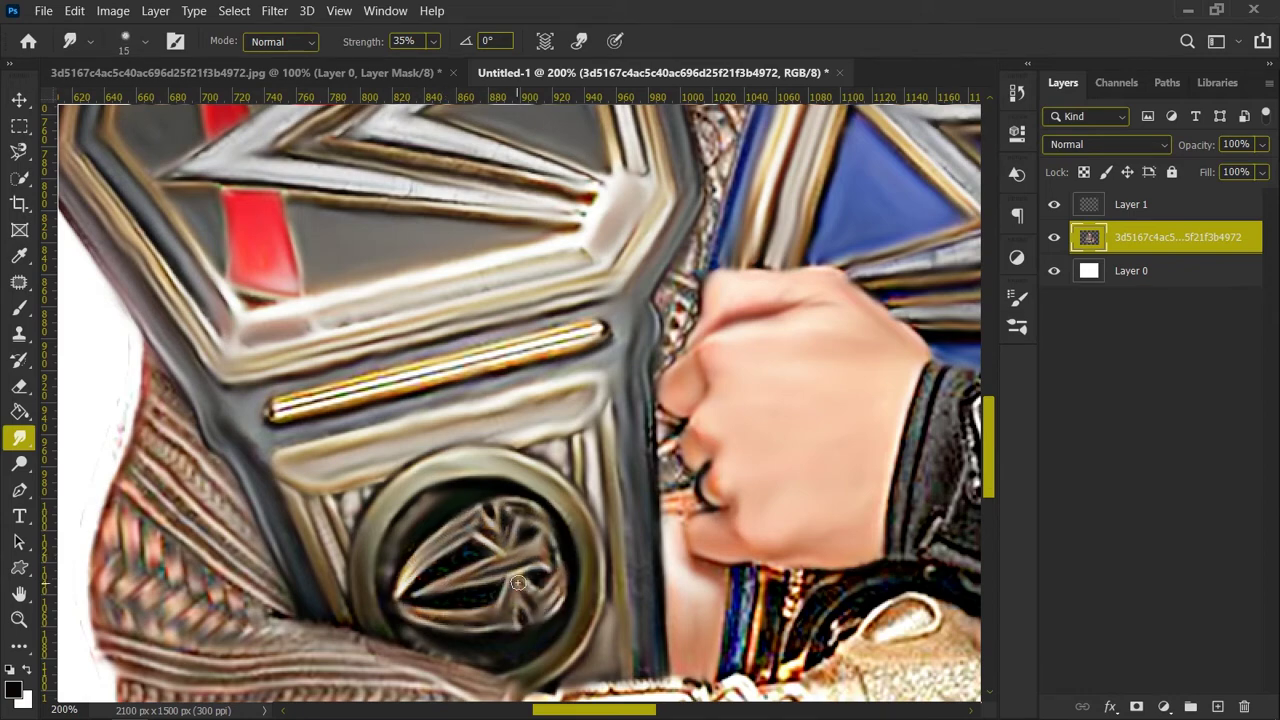
Step: Smudge the hanging blue strap and the black trousers below the gold glove smooth with a size 30 tip
scroll(441, 586, "right", 5)
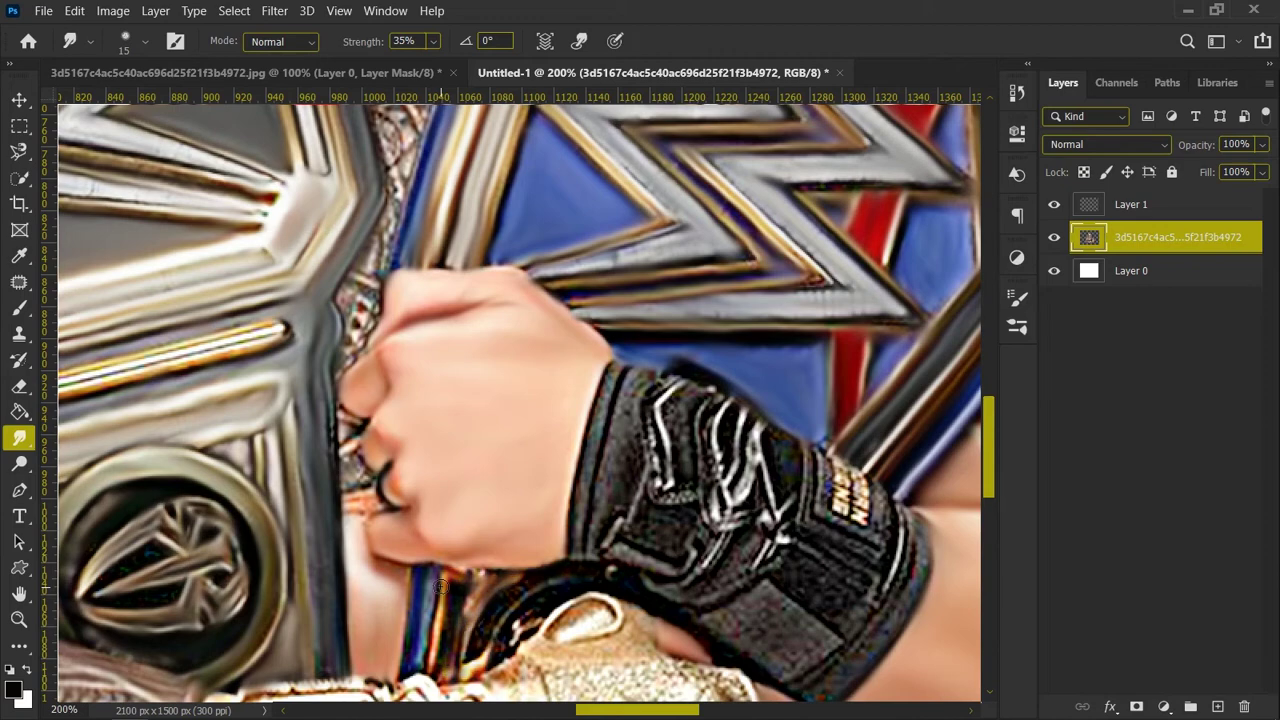
key("ctrl+0")
key("ctrl+plus")
key("ctrl+plus")
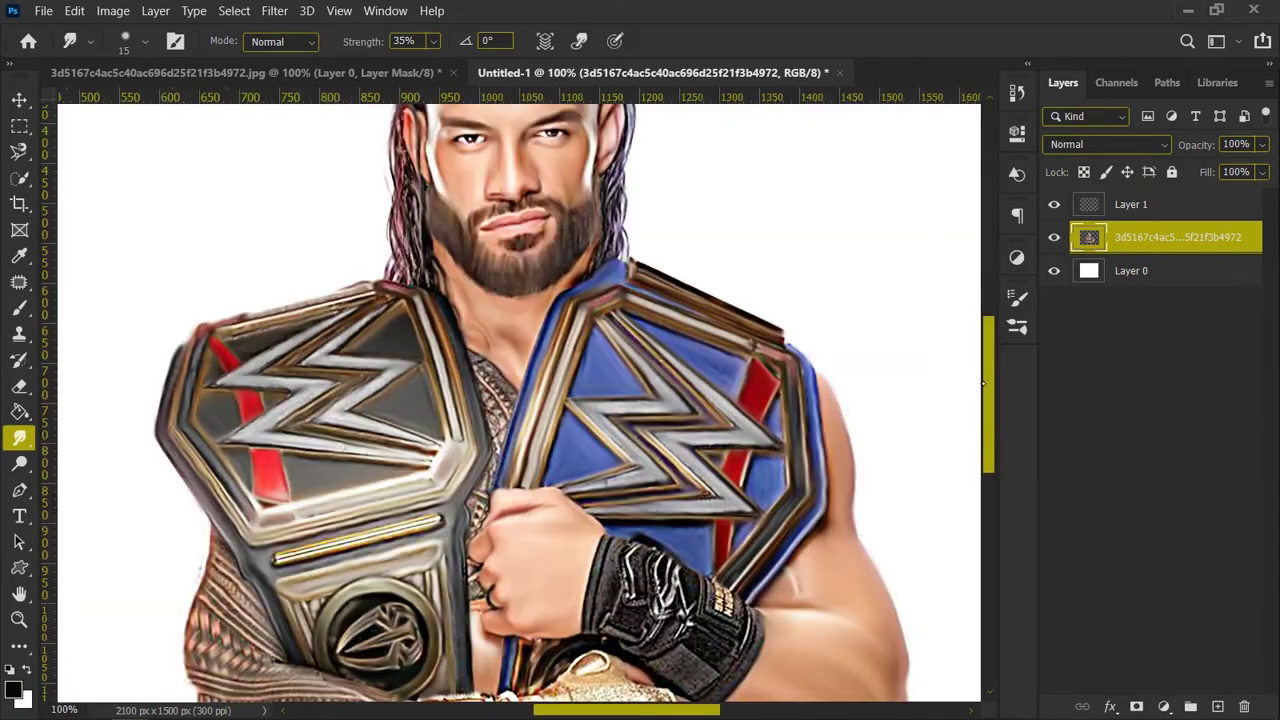
key("ctrl+plus")
scroll(441, 586, "down", 8)
key("bracketright")
mouse_move(666, 429)
left_mouse_down()
mouse_move(580, 416)
mouse_move(560, 465)
mouse_move(645, 525)
mouse_move(560, 500)
mouse_move(450, 565)
mouse_move(628, 562)
left_mouse_up()
mouse_move(448, 565)
left_mouse_down()
mouse_move(530, 590)
mouse_move(625, 566)
left_mouse_up()
mouse_move(424, 434)
left_mouse_down()
mouse_move(419, 421)
mouse_move(930, 560)
mouse_move(840, 510)
mouse_move(927, 470)
left_mouse_up()
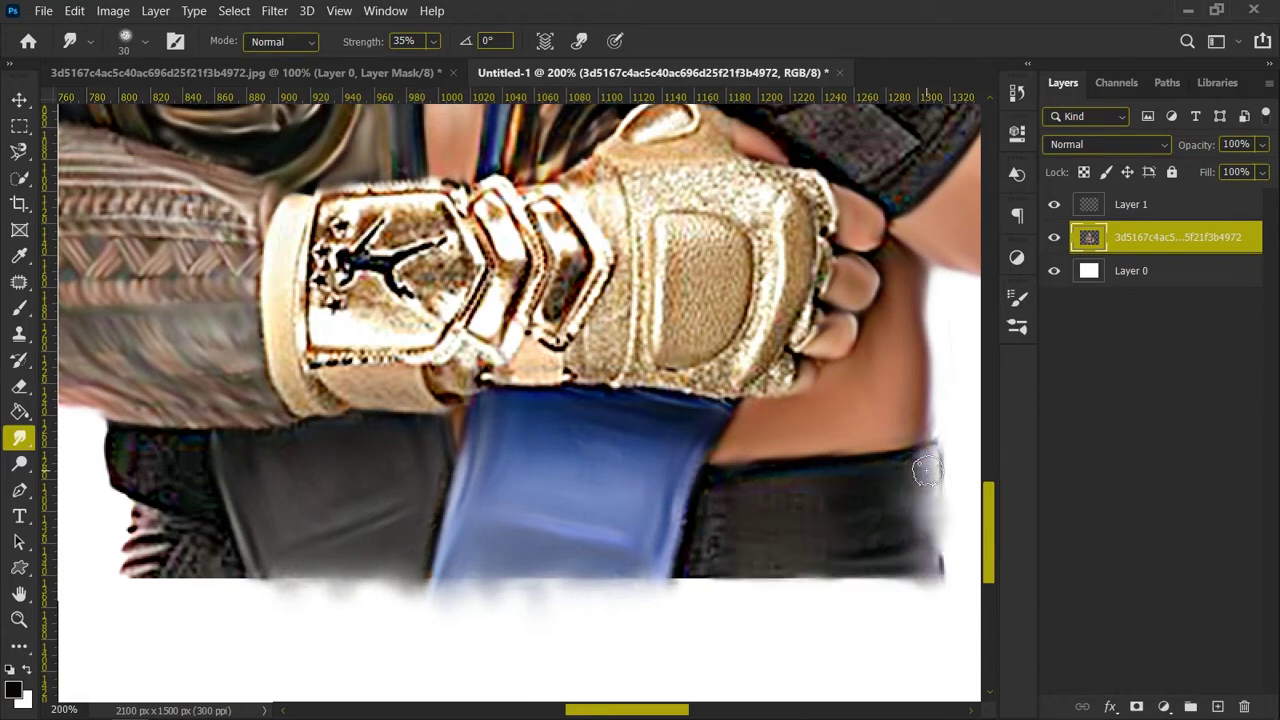
left_click_drag(160, 465, 131, 549)
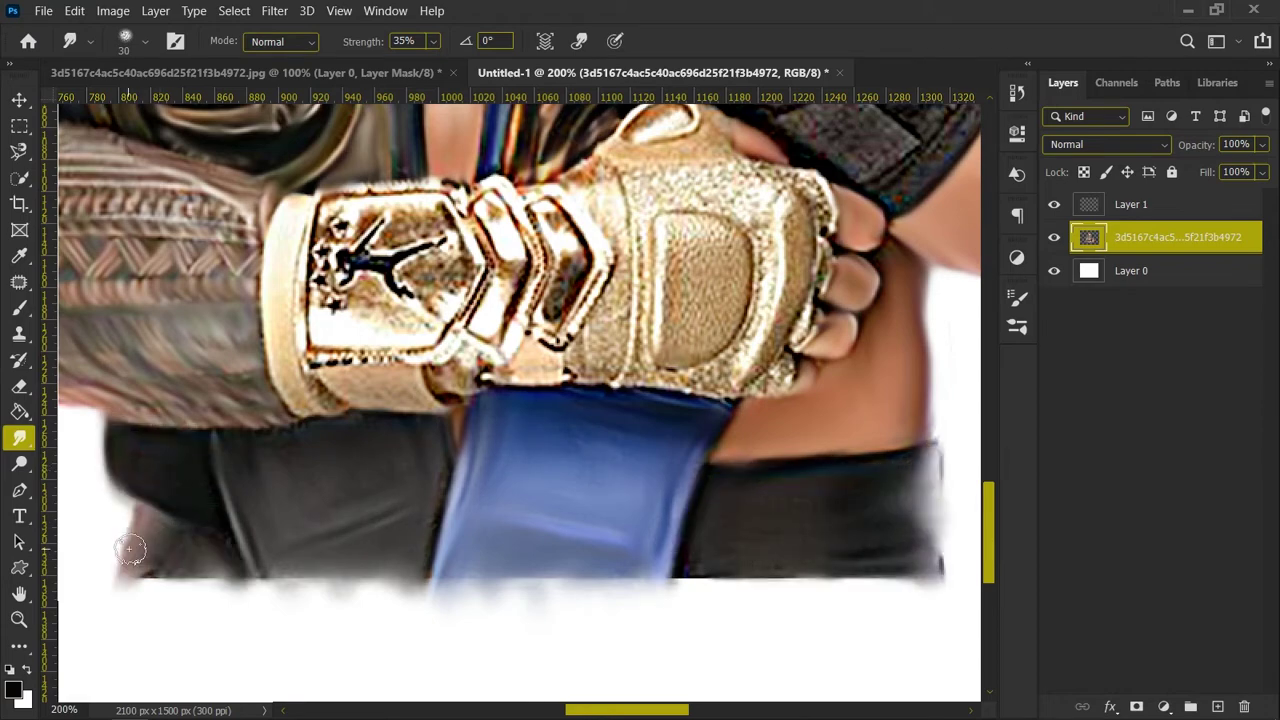
Step: Smudge the gold glove's padding, thumb and chevron cuff to a smooth finish around the black figure logo with size 25 and 20 tips
scroll(900, 445, "up", 3)
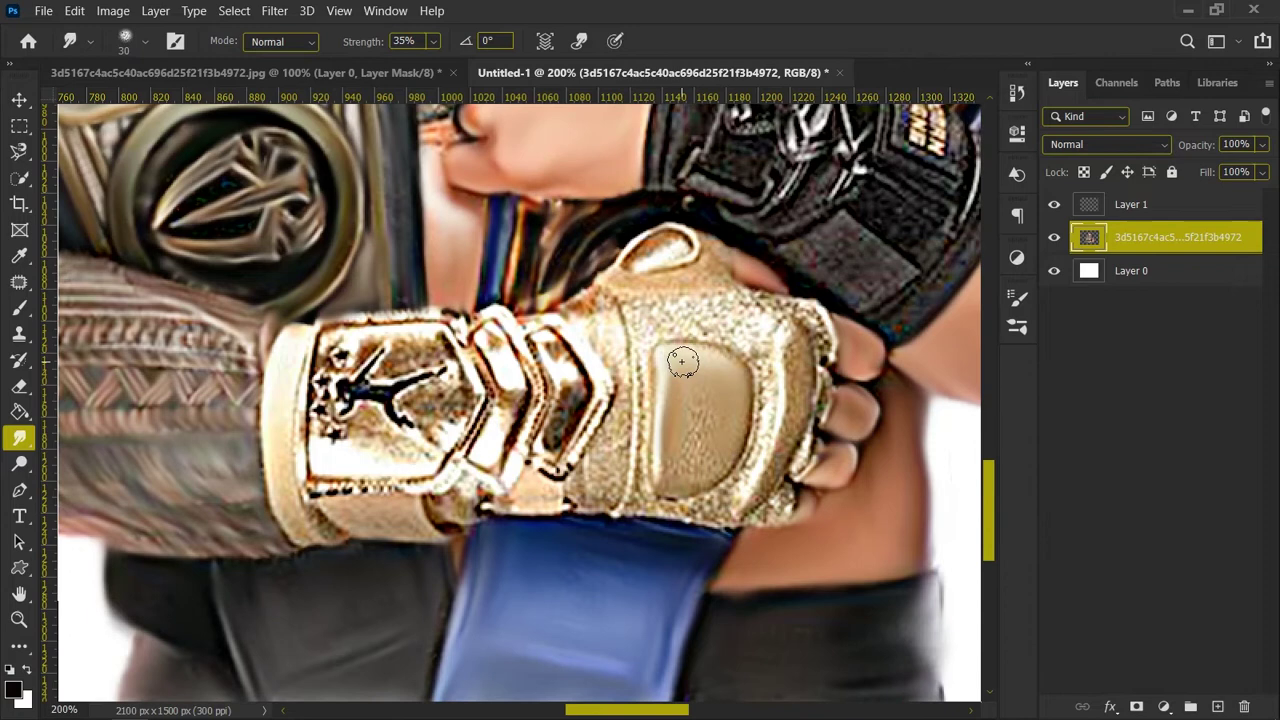
key("bracketleft")
mouse_move(683, 362)
left_mouse_down()
mouse_move(755, 327)
mouse_move(742, 325)
mouse_move(809, 336)
mouse_move(632, 414)
mouse_move(614, 314)
mouse_move(637, 296)
mouse_move(583, 306)
mouse_move(577, 490)
mouse_move(692, 526)
mouse_move(774, 507)
mouse_move(820, 400)
left_mouse_up()
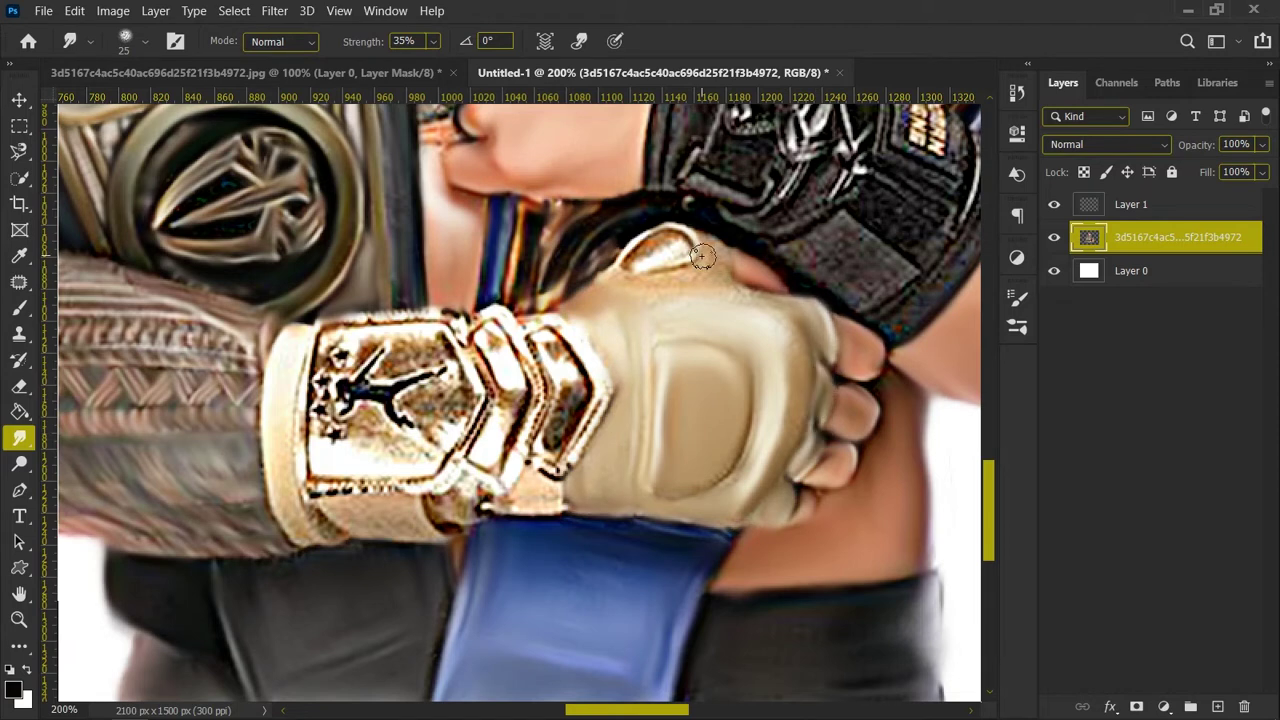
mouse_move(631, 262)
left_mouse_down()
mouse_move(545, 390)
mouse_move(548, 318)
mouse_move(531, 486)
mouse_move(480, 450)
mouse_move(455, 315)
mouse_move(433, 380)
mouse_move(453, 313)
mouse_move(466, 491)
mouse_move(420, 480)
mouse_move(440, 408)
left_mouse_up()
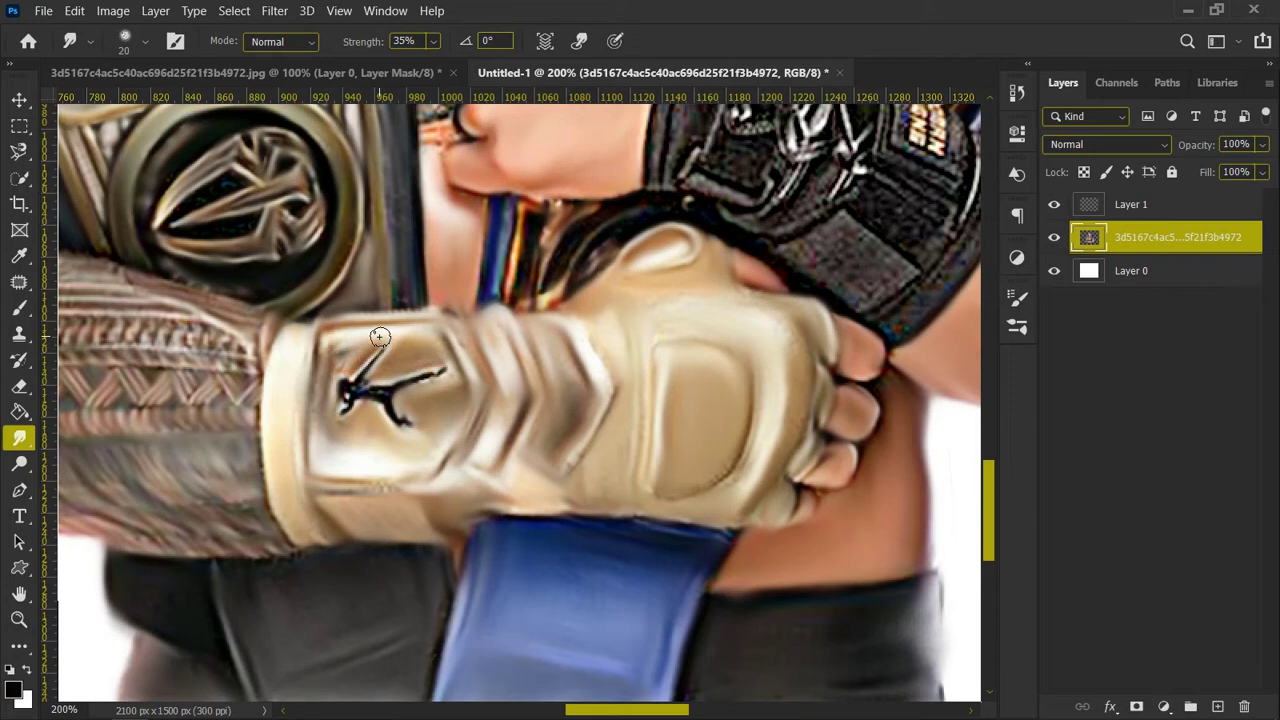
Step: Smudge the textured black wristband and its lettering to a smooth finish with a size 30 tip
scroll(615, 485, "up", 2)
scroll(690, 400, "right", 2)
key("bracketright")
key("bracketright")
mouse_move(748, 301)
left_mouse_down()
mouse_move(719, 310)
mouse_move(690, 200)
mouse_move(651, 270)
mouse_move(590, 250)
mouse_move(588, 148)
mouse_move(526, 189)
mouse_move(540, 266)
mouse_move(714, 186)
mouse_move(796, 244)
mouse_move(694, 189)
left_mouse_up()
Step: Smudge the tattooed chest area between the two belts into smooth skin tones with a size 30 tip
key("ctrl+minus")
key("ctrl+minus")
key("ctrl+minus")
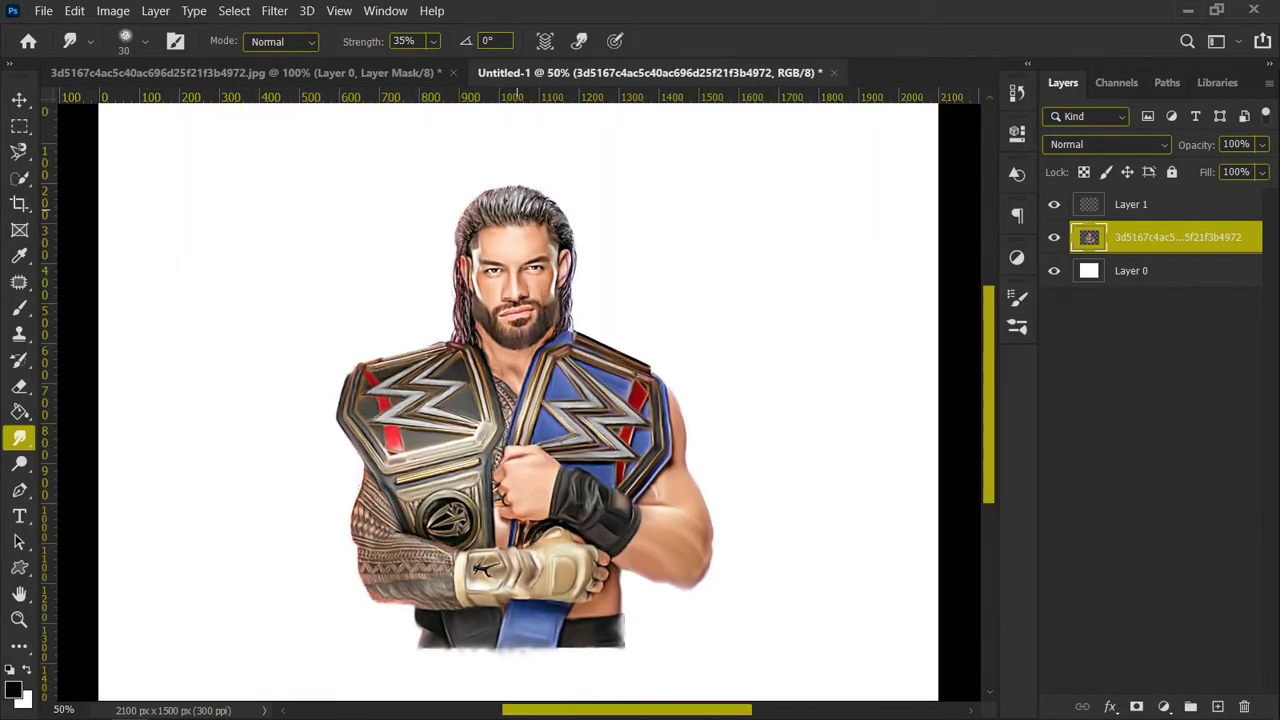
key("ctrl+plus")
key("ctrl+plus")
key("ctrl+plus")
mouse_move(445, 336)
left_mouse_down()
mouse_move(498, 398)
mouse_move(443, 330)
left_mouse_up()
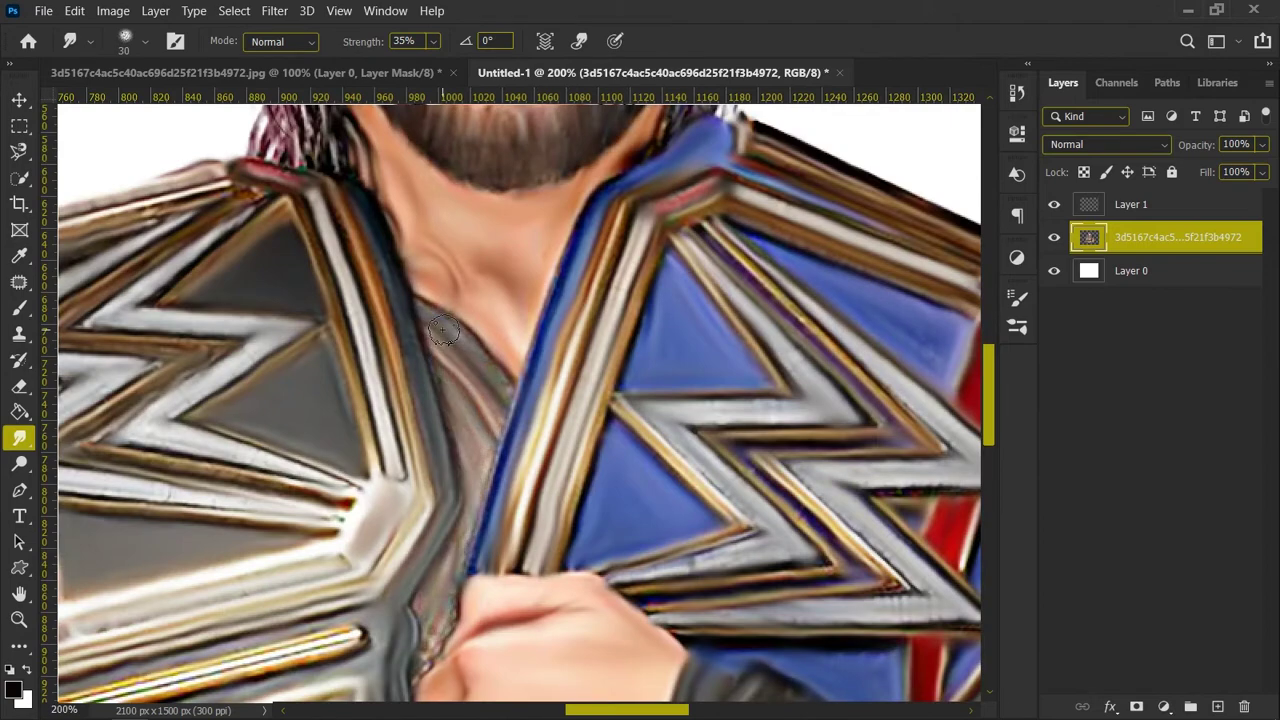
key("ctrl+0")
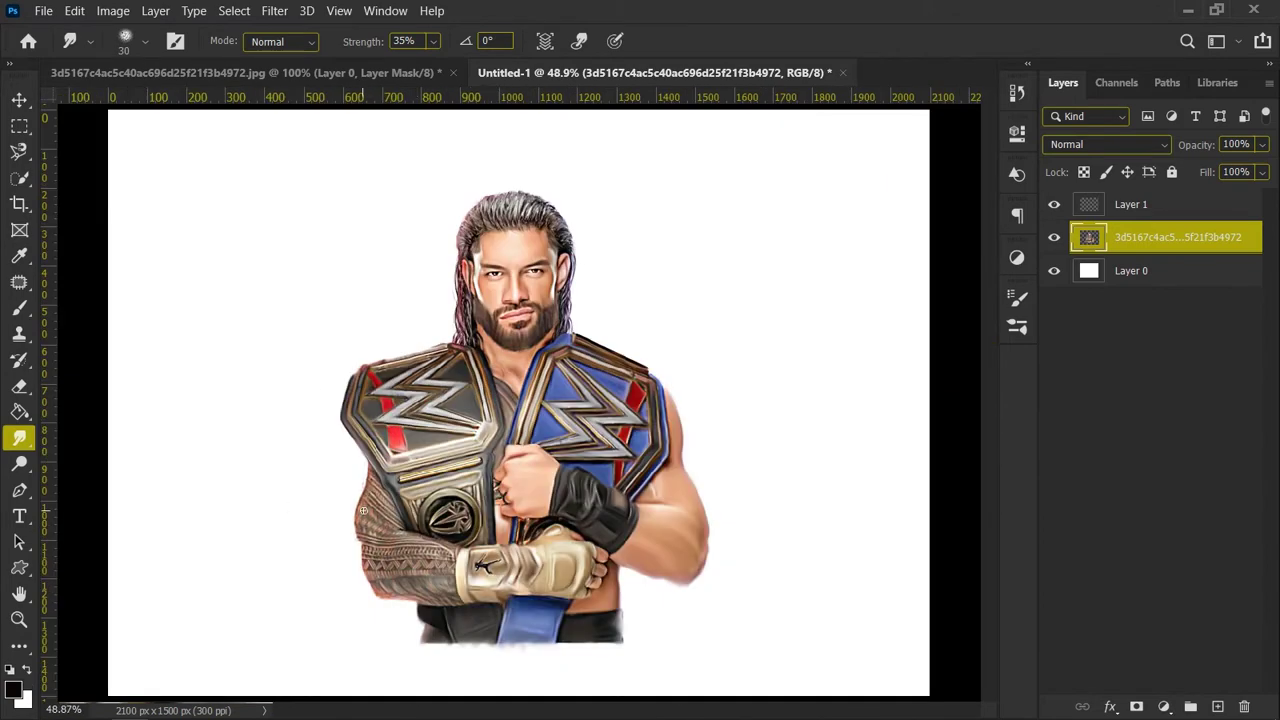
key("ctrl+plus")
key("ctrl+plus")
key("ctrl+plus")
scroll(508, 213, "up", 6)
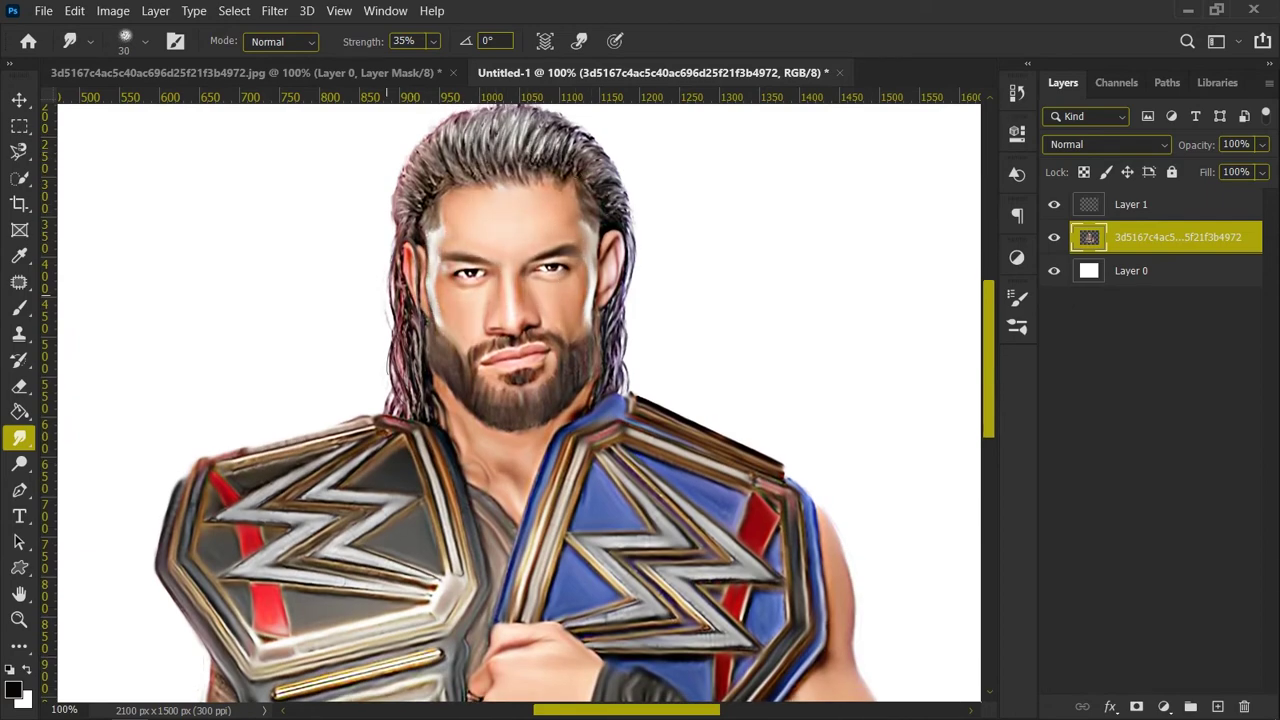
Step: Smudge the cut-off bottom edge of the trousers and blue strap downward into a soft fade at 100% strength
key("ctrl+0")
key("ctrl+plus")
key("ctrl+plus")
key("ctrl+plus")
scroll(387, 295, "down", 6)
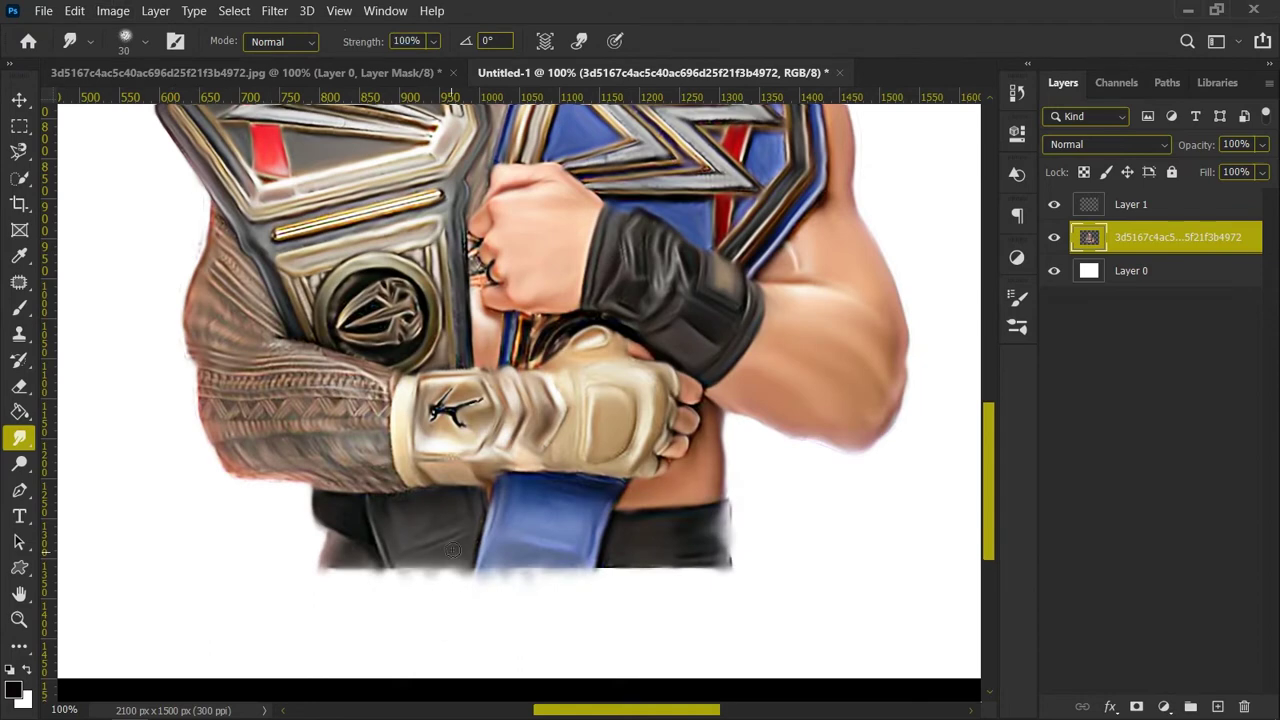
mouse_move(411, 558)
left_mouse_down()
mouse_move(448, 570)
mouse_move(509, 557)
mouse_move(499, 548)
mouse_move(577, 547)
mouse_move(480, 576)
mouse_move(440, 566)
left_mouse_up()
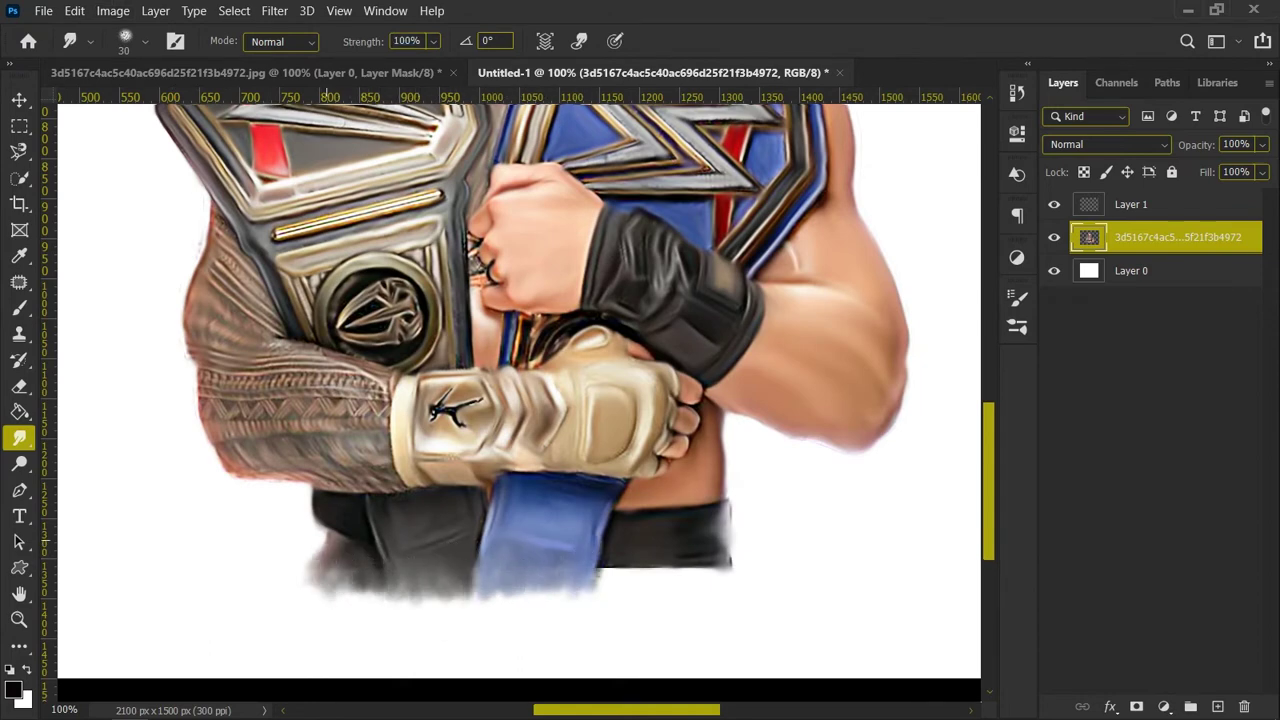
mouse_move(679, 556)
left_mouse_down()
mouse_move(632, 567)
mouse_move(649, 545)
mouse_move(613, 563)
mouse_move(689, 555)
mouse_move(607, 598)
mouse_move(488, 561)
mouse_move(555, 616)
mouse_move(431, 583)
mouse_move(380, 587)
mouse_move(337, 524)
mouse_move(339, 572)
mouse_move(319, 591)
mouse_move(310, 540)
mouse_move(410, 598)
mouse_move(632, 590)
left_mouse_up()
key("ctrl+0")
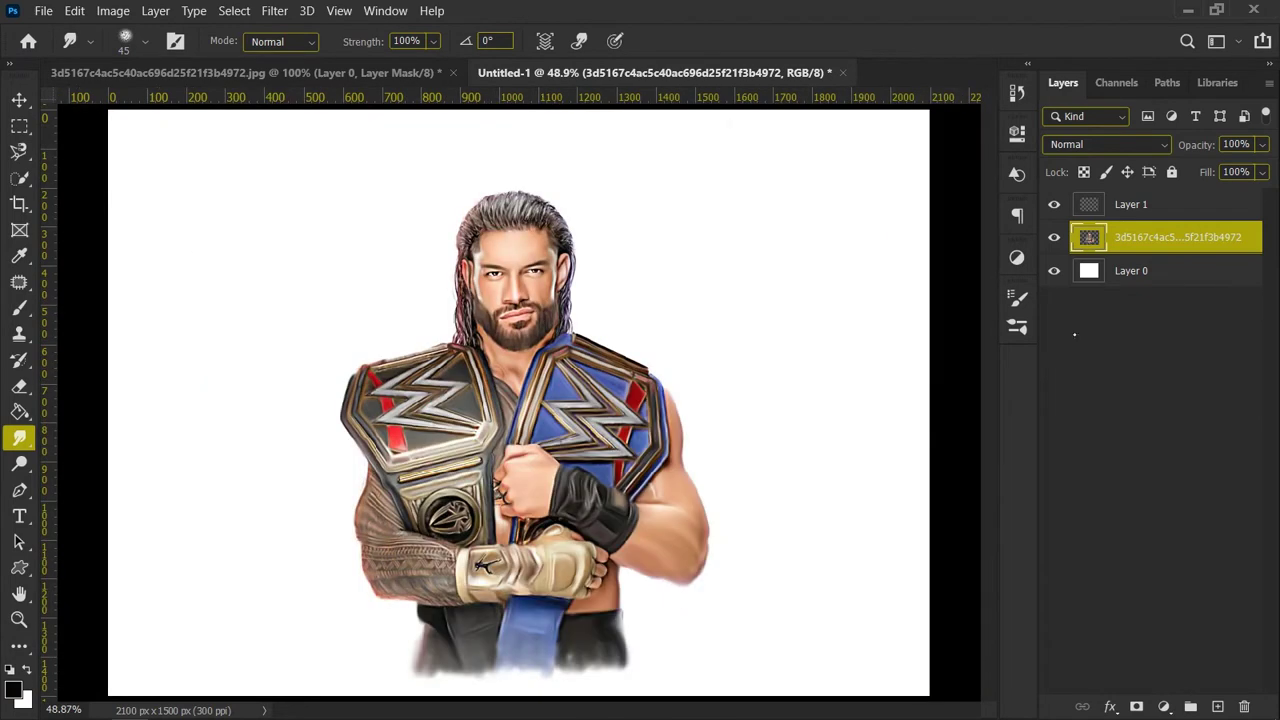
Step: Lower the opacity of the painted hair strand layer to 67%
left_click(1150, 204)
left_click(1196, 146)
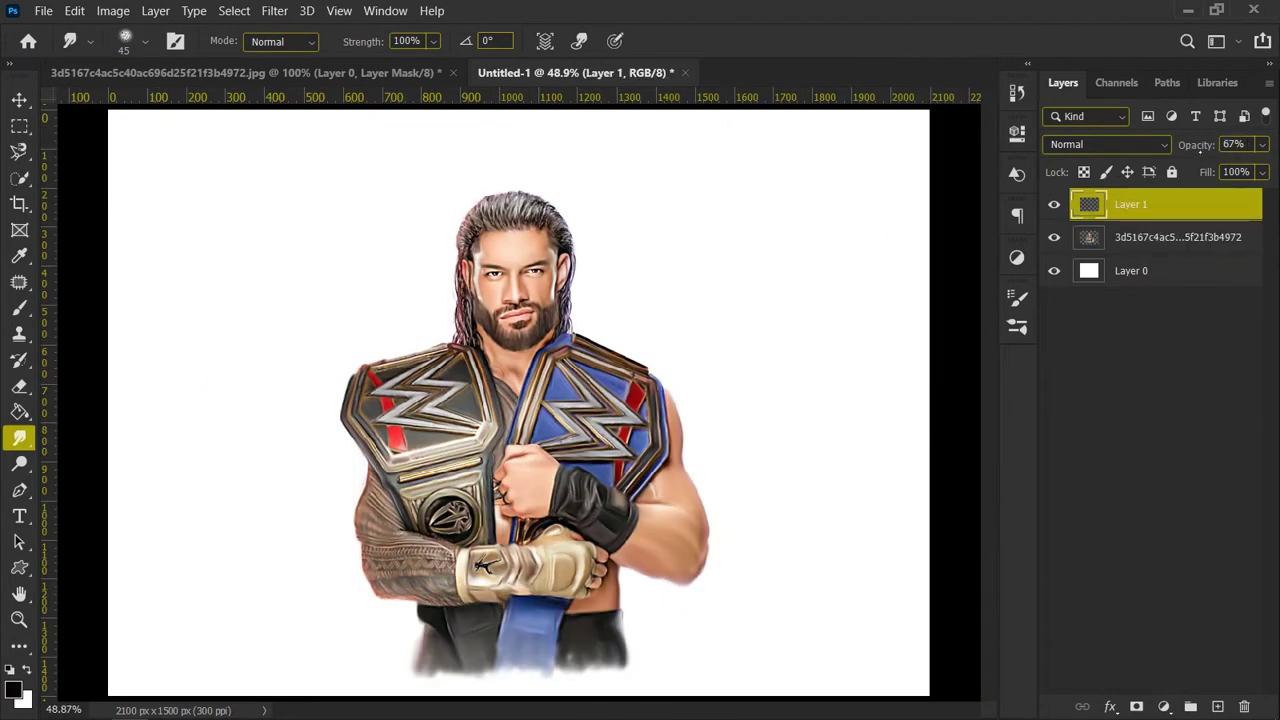
key("v")
left_click(936, 309)
Step: Place the brown-grunge-background-caracterdesign image from the background folder into the portrait document
left_click(390, 704)
double_click(535, 268)
double_click(531, 312)
double_click(533, 308)
left_click_drag(1102, 285, 1136, 443)
scroll(900, 292, "down", 3)
left_click_drag(940, 425, 250, 400)
Step: Scale the placed grunge background to the full canvas height and move its layer directly beneath the wrestler layer
left_click_drag(618, 498, 826, 686)
left_click_drag(420, 305, 225, 110)
left_click_drag(824, 563, 714, 560)
left_click_drag(469, 109, 469, 205)
left_click_drag(474, 297, 530, 201)
left_click_drag(527, 615, 529, 697)
left_click_drag(281, 403, 197, 403)
left_click_drag(769, 404, 837, 406)
key("Return")
left_click_drag(1140, 205, 1135, 287)
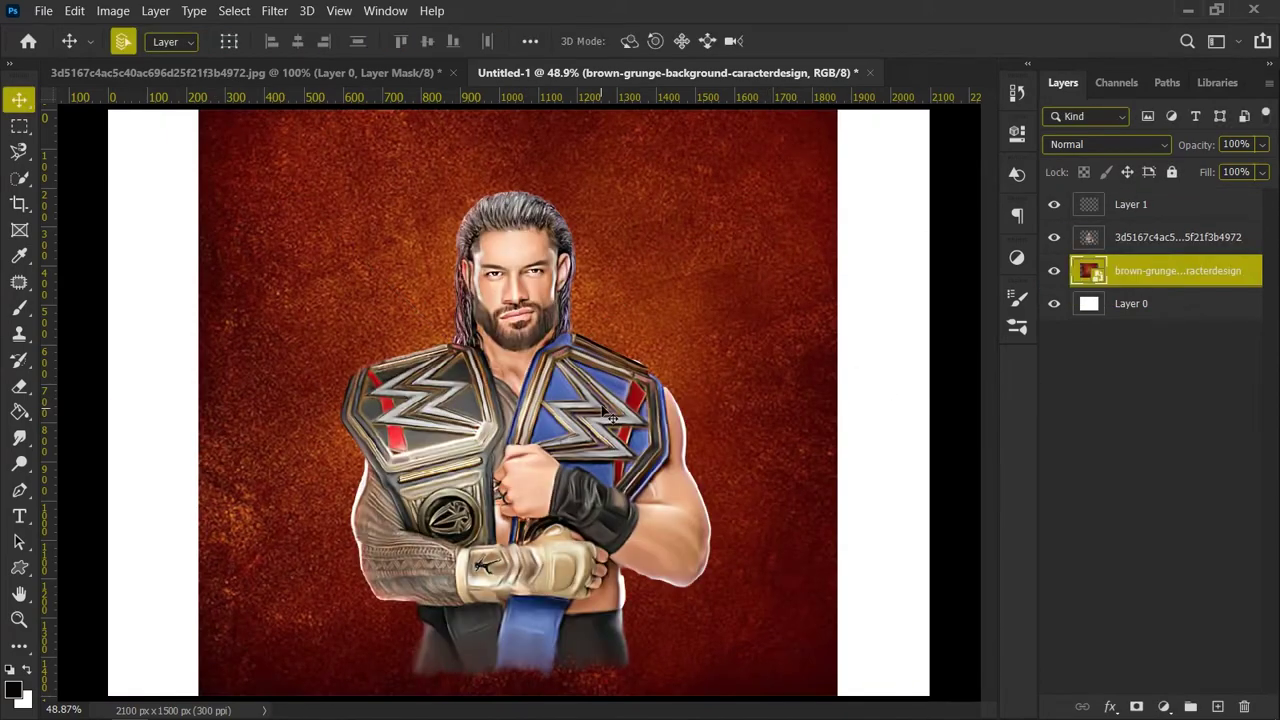
Step: Transform the grunge background again, narrowing it and lowering its upper edge so it frames the wrestler more closely
key("ctrl+t")
left_click_drag(837, 402, 930, 402)
left_click_drag(200, 402, 255, 415)
left_click_drag(929, 403, 822, 403)
left_click_drag(530, 110, 515, 146)
left_click(957, 41)
Step: Crop the canvas to the edges of the grunge background, about 1489 x 1406 px
left_click(19, 204)
left_click_drag(123, 367, 240, 367)
left_click_drag(866, 400, 806, 407)
left_click(893, 41)
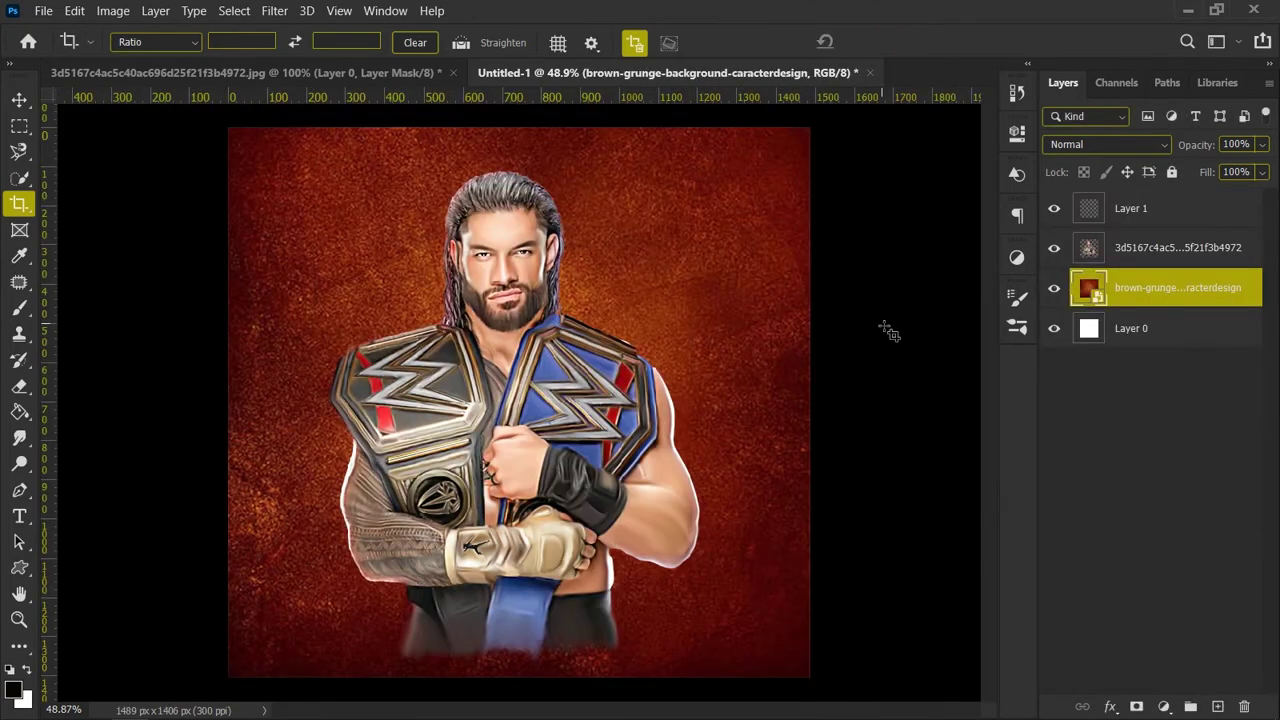
Step: Rename Layer 1 as hair and add a new layer named Color 1 above it
key("v")
left_click(727, 345)
double_click(1131, 208)
type("ga")
type("ir")
key("Return")
left_click(1217, 707)
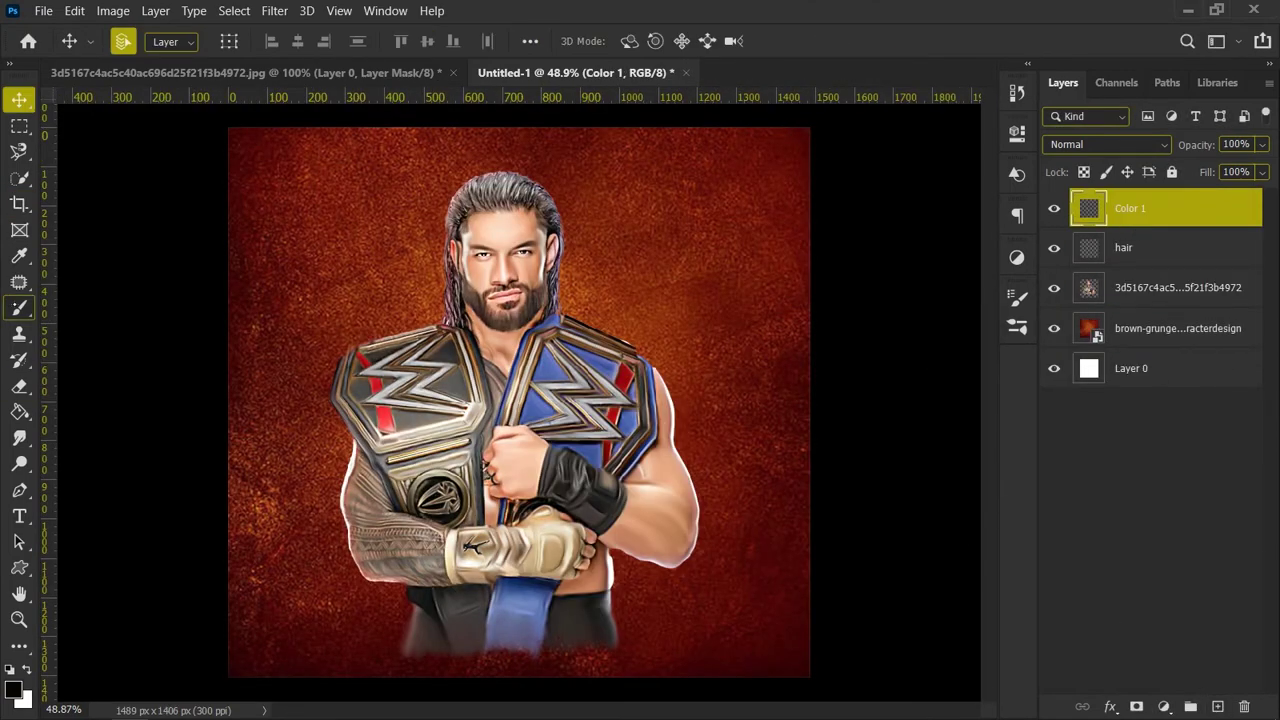
Step: Set up the Brush tool with a soft tip of size 900 at 100% opacity and flow
left_click(19, 308)
left_click(145, 41)
type("5000")
key("Return")
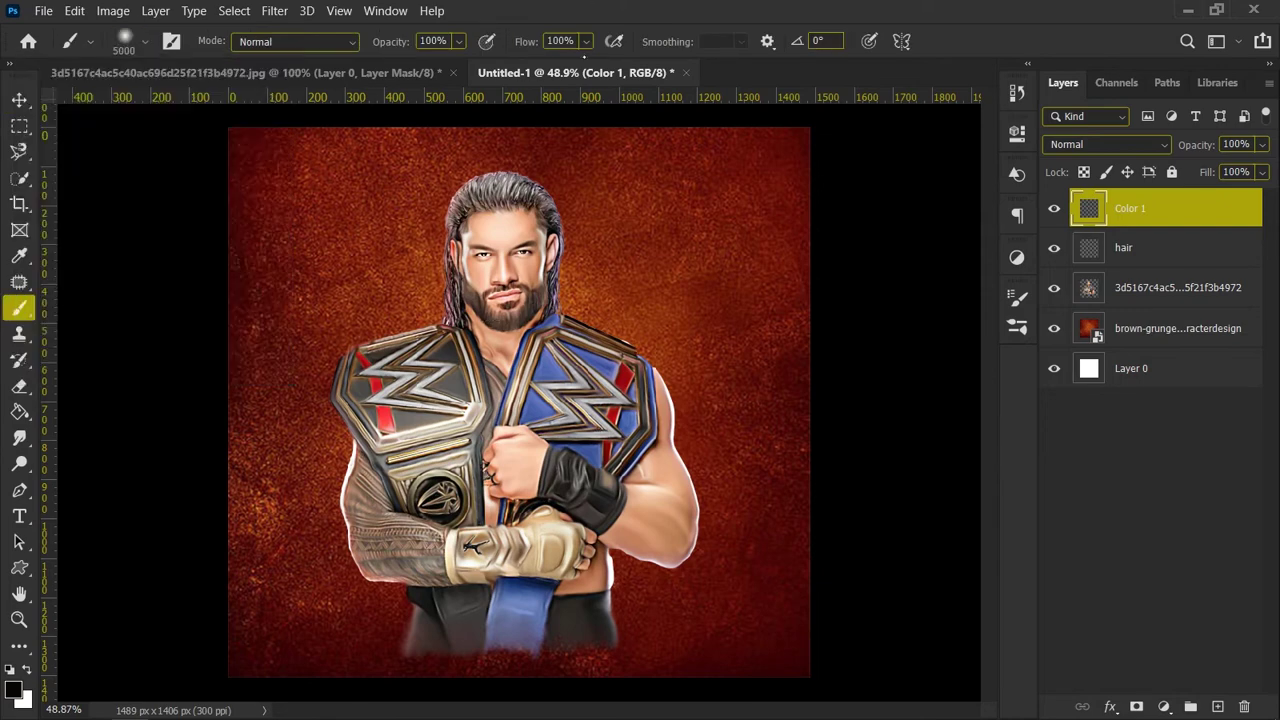
key("bracketleft")
key("bracketleft")
key("bracketleft")
key("bracketleft")
key("bracketleft")
key("bracketleft")
key("bracketleft")
key("bracketleft")
key("bracketleft")
key("bracketleft")
key("bracketleft")
key("bracketleft")
key("bracketleft")
key("bracketleft")
key("bracketleft")
key("bracketleft")
key("bracketleft")
key("bracketleft")
key("bracketleft")
key("bracketleft")
key("bracketright")
key("bracketright")
key("bracketright")
key("bracketright")
key("bracketright")
key("bracketright")
key("bracketright")
key("bracketright")
key("bracketright")
key("bracketright")
key("bracketright")
key("bracketright")
key("bracketright")
key("bracketright")
Step: Paint soft orange-red glows on both sides of the wrestler on Color 1 and set the layer's blend mode to Soft Light
left_click(13, 690)
mouse_move(404, 281)
left_mouse_down()
mouse_move(264, 503)
mouse_move(280, 475)
left_mouse_up()
left_click(1203, 246)
left_click(339, 267)
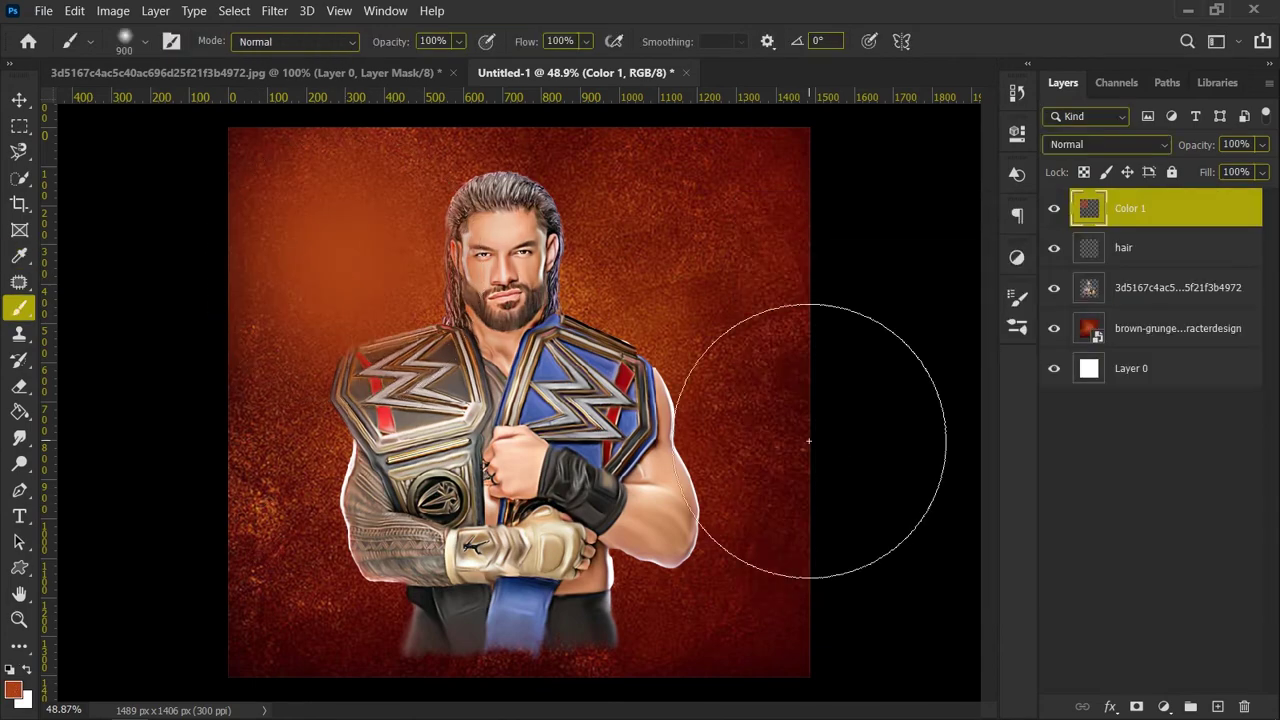
left_click(1107, 144)
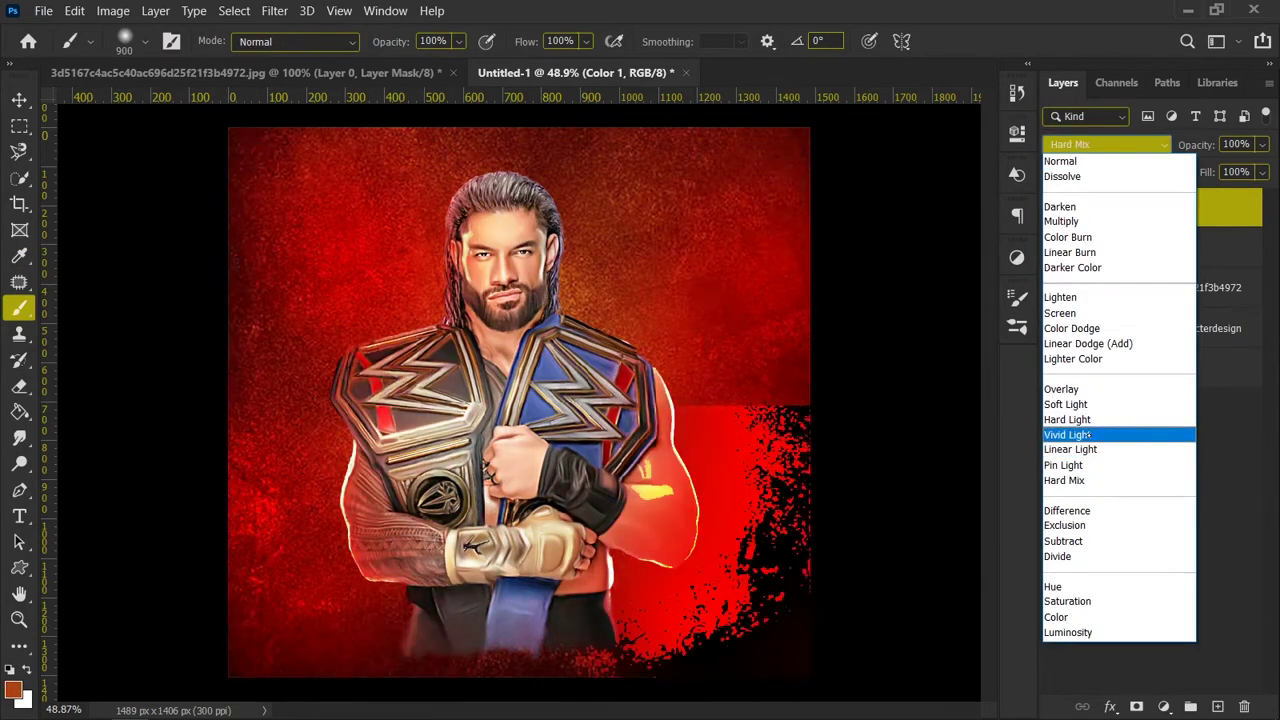
left_click(1074, 402)
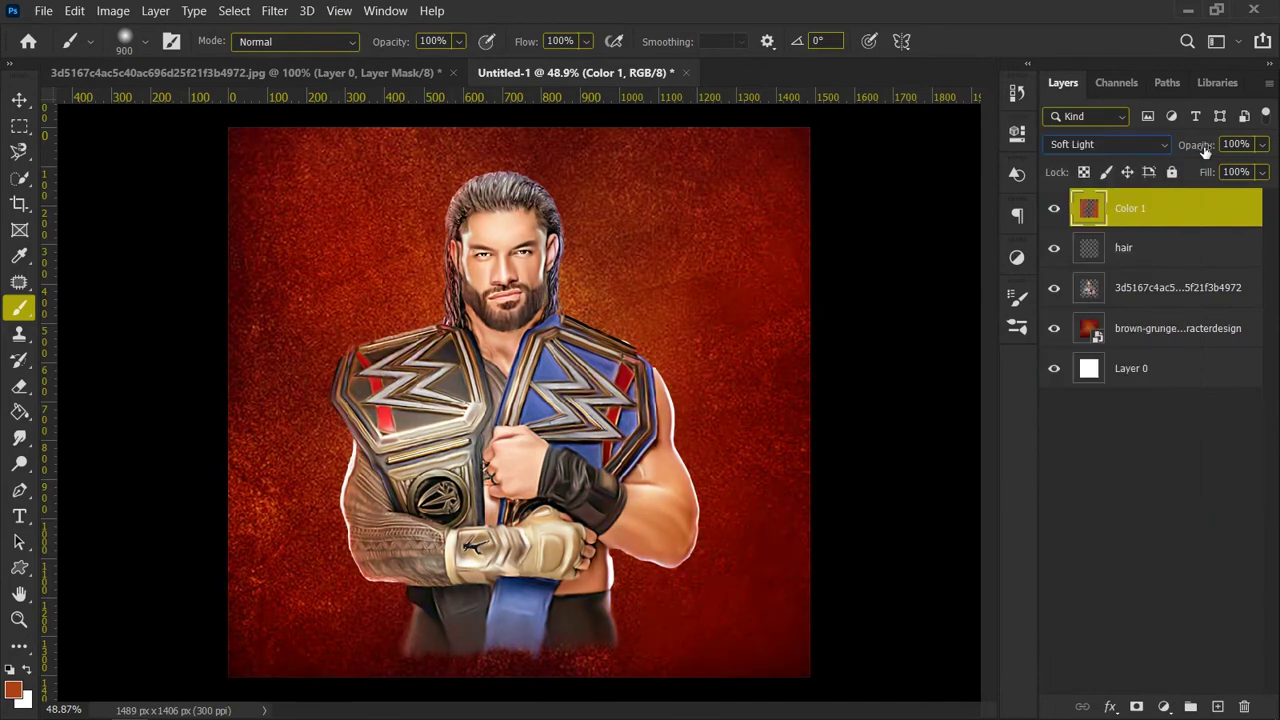
left_click(1180, 530)
Step: Add a layer named color 2 and paint a soft golden glow beside the wrestler's head on the blue belt's side
left_click(1217, 707)
double_click(1131, 208)
type("color 2")
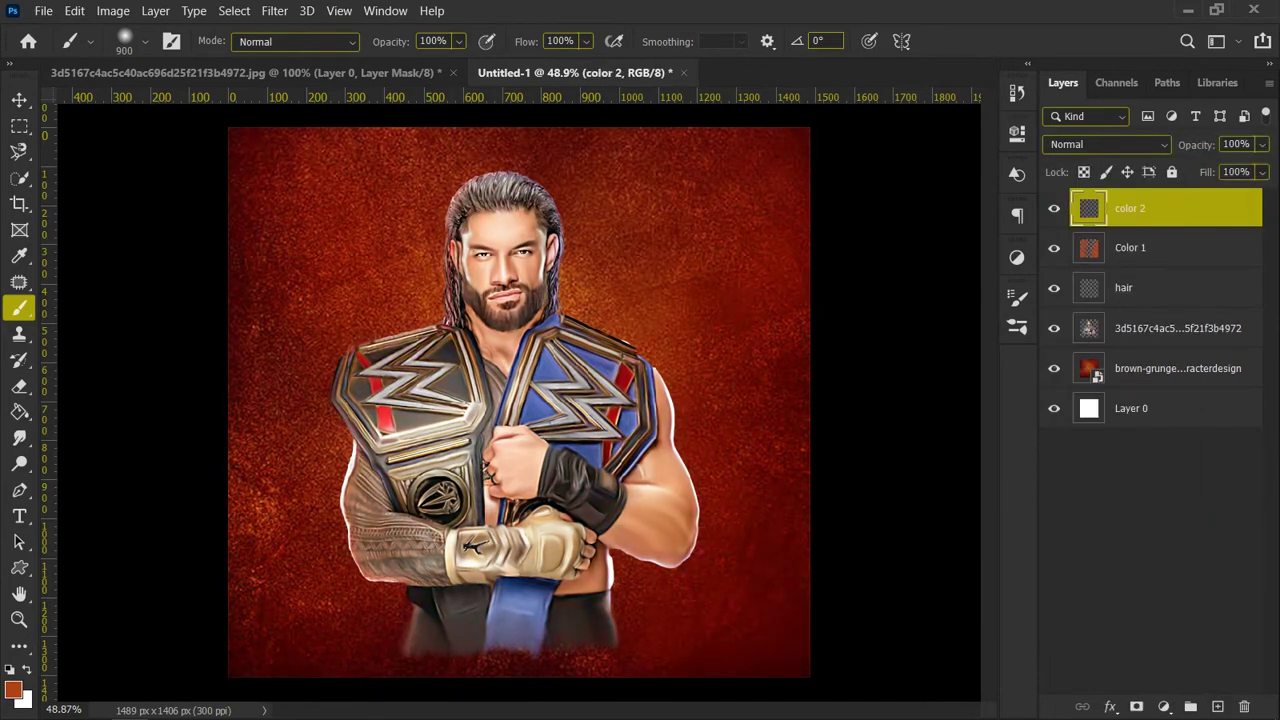
left_click(13, 690)
left_click(1025, 469)
left_click(1025, 479)
left_click(954, 320)
left_click(1203, 246)
left_click(650, 250)
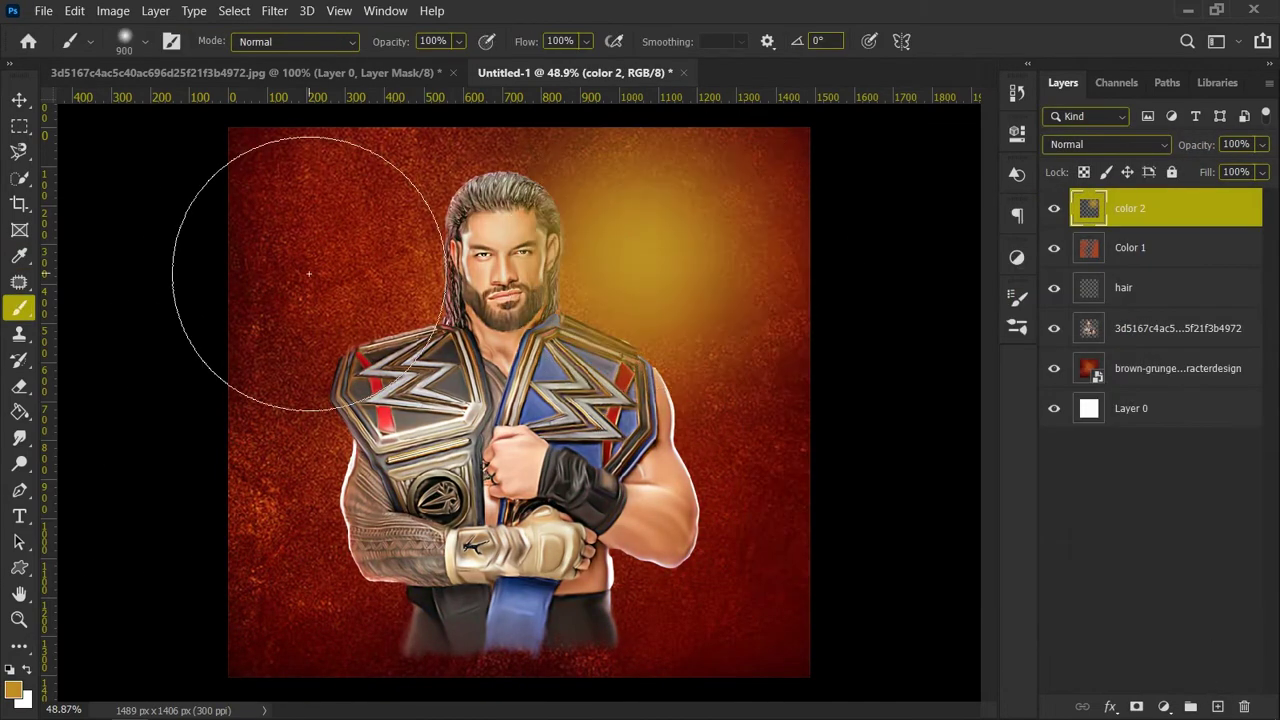
Step: Set the color 2 layer's blend mode to Overlay and reduce its opacity
left_click(1105, 144)
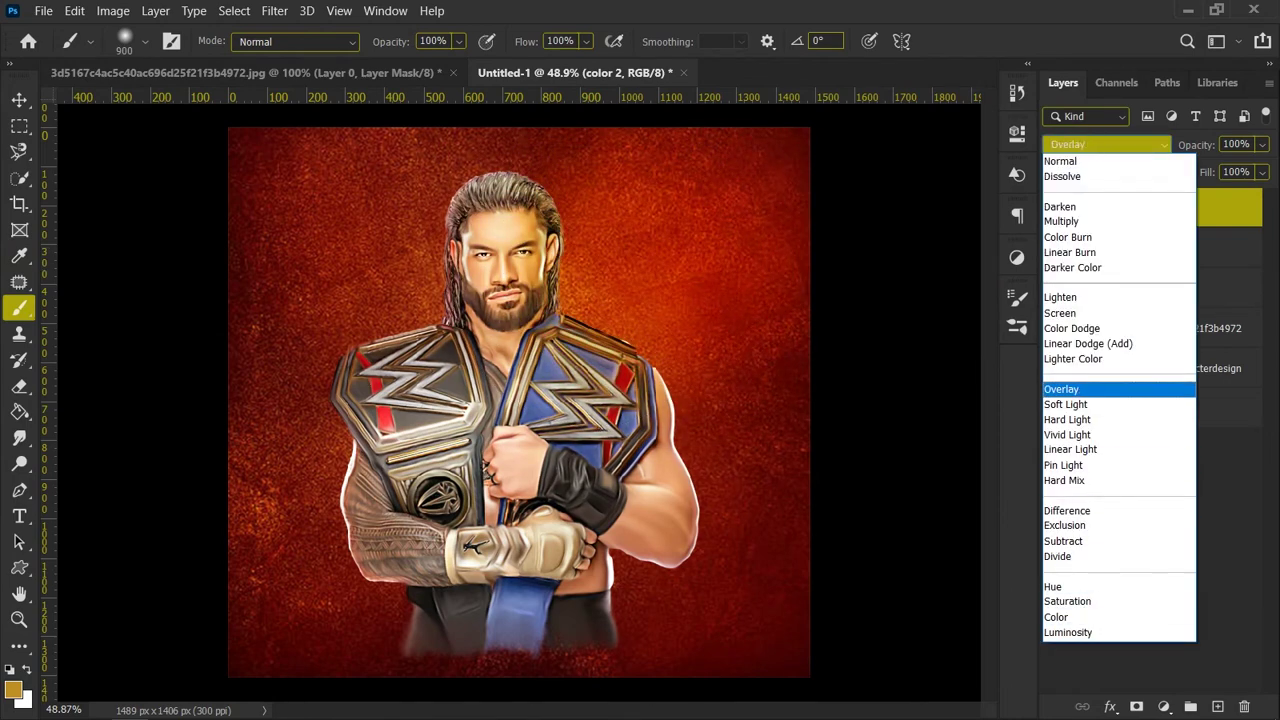
left_click(1090, 389)
left_click_drag(1214, 148, 1204, 149)
Step: Add a layer named Color 3 and paint a soft bright red glow beside the head on the black belt's side
left_click(16, 690)
left_click(1025, 508)
left_click(957, 366)
left_click(1003, 254)
left_click(1203, 246)
left_click(1217, 708)
double_click(1131, 208)
type("C")
key("Return")
left_click(366, 277)
Step: Set the Color 3 layer's blend mode to Overlay and its opacity to 39%
left_click(1105, 144)
left_click(1068, 389)
left_click_drag(1210, 145, 1183, 144)
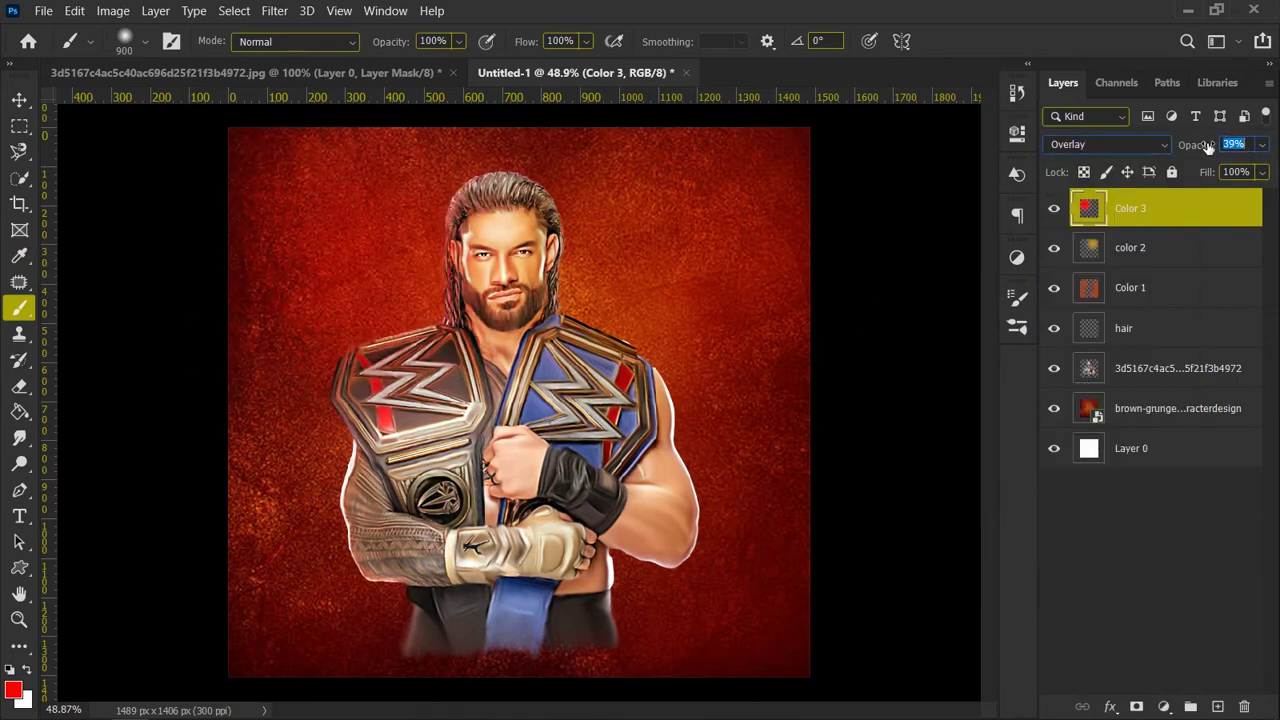
left_click(1150, 247)
left_click(1130, 588)
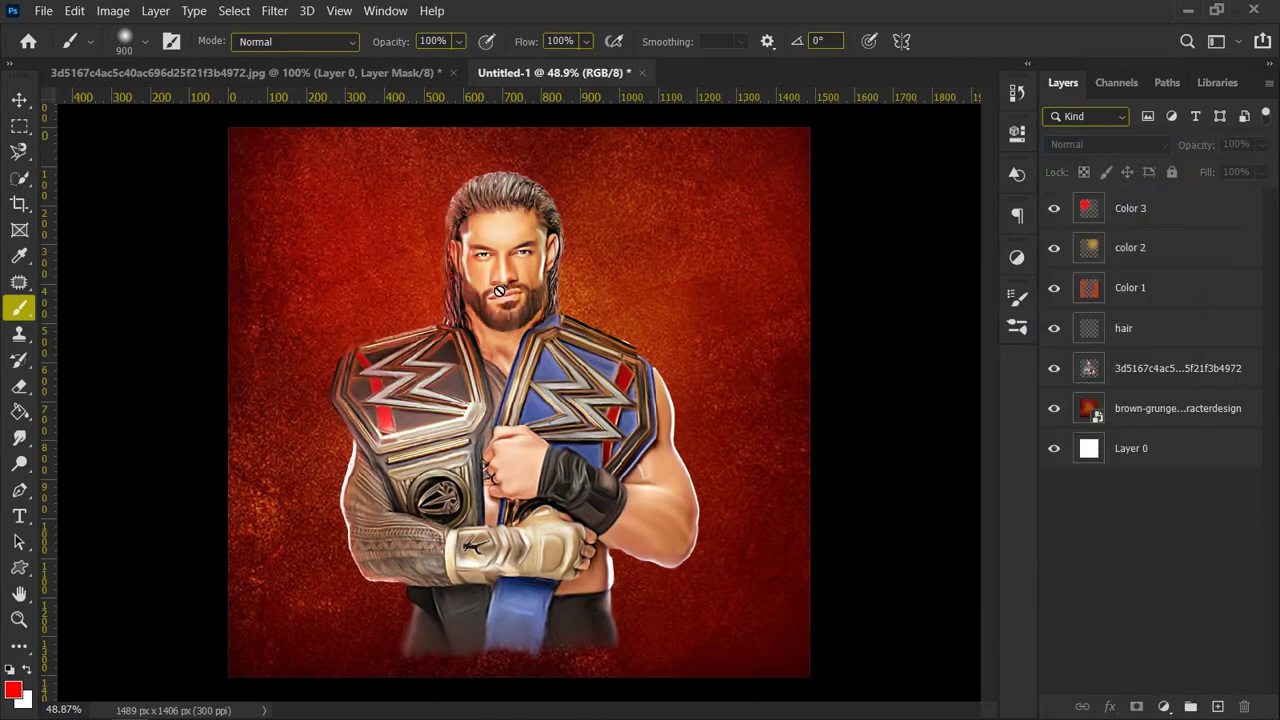
Step: Place logo.png from the Digital painting folder into the document above the colour layers
key("v")
key("alt+v")
left_click(976, 489)
left_click(387, 706)
key("BackSpace")
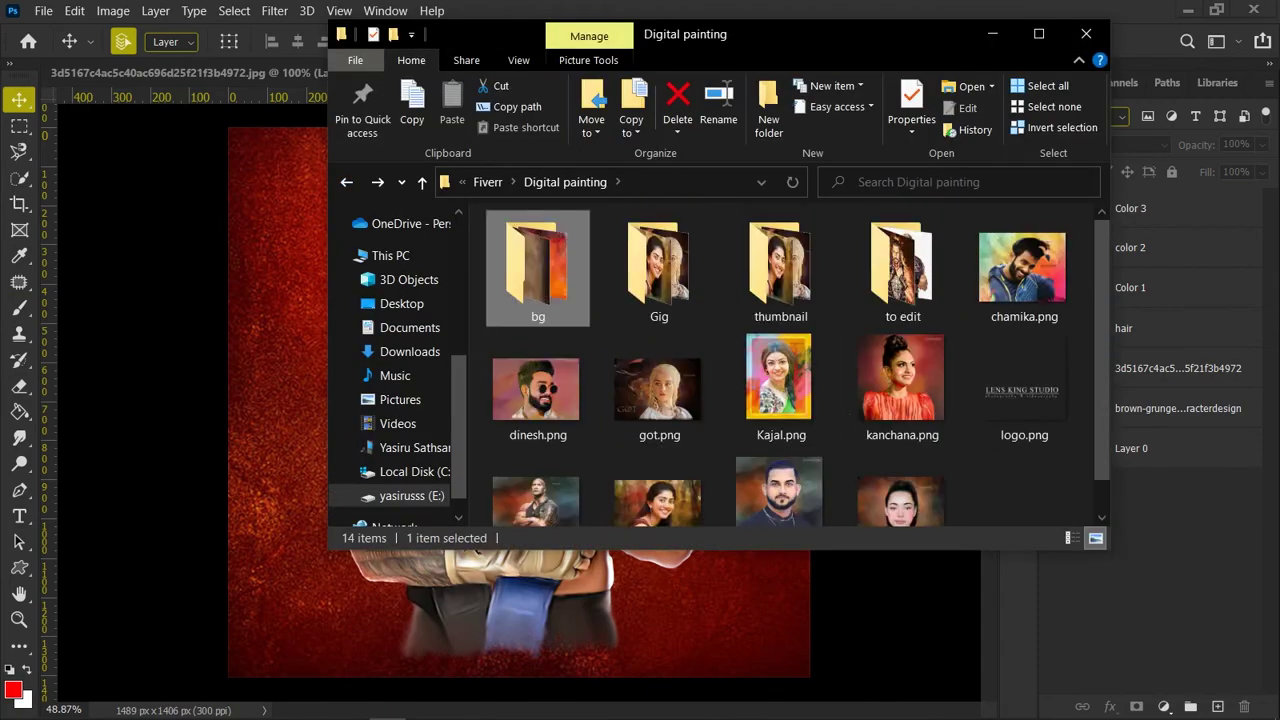
left_click_drag(1024, 386, 744, 558)
key("Return")
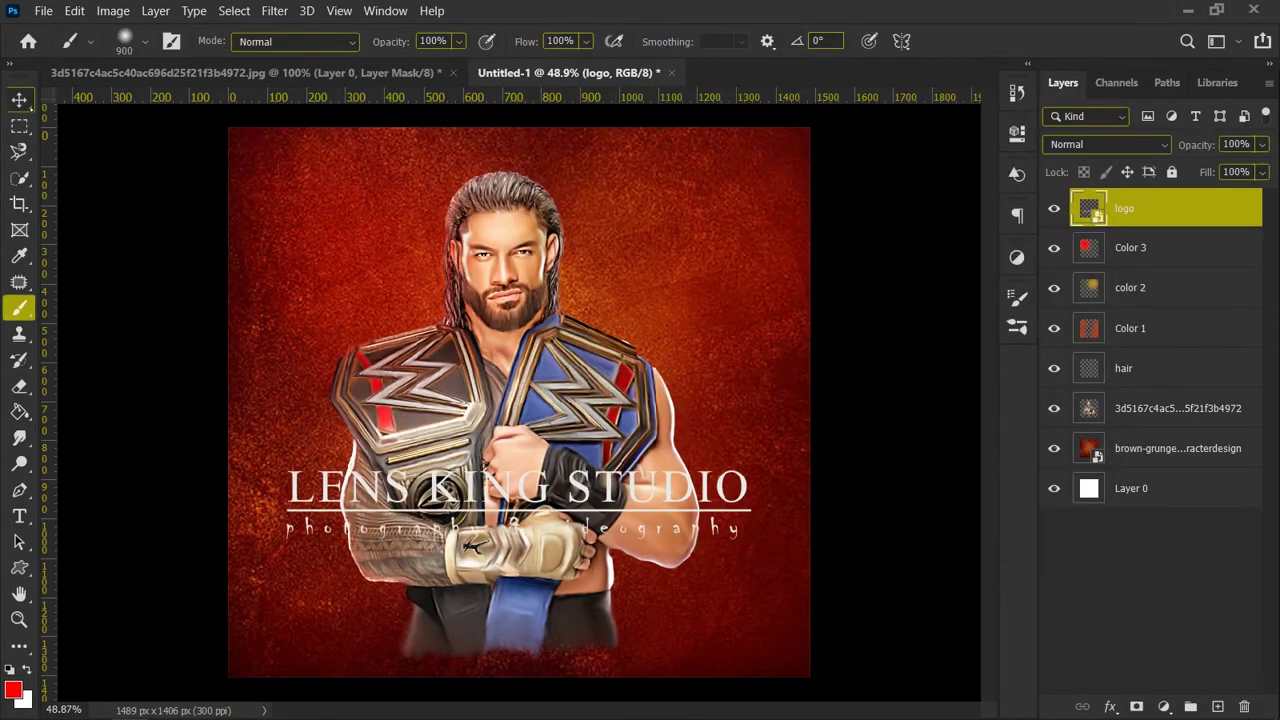
Step: Scale the Lens King Studio logo down to a small mark on the background beside the wrestler's face
key("v")
key("ctrl+t")
left_click_drag(808, 678, 656, 246)
left_click(956, 41)
Step: Group the Color 3, color 2 and Color 1 layers and name the group color effects
left_click(1130, 247)
left_click(1130, 328, "shift")
key("ctrl+g")
key("t")
double_click(1128, 240)
type("eolor e")
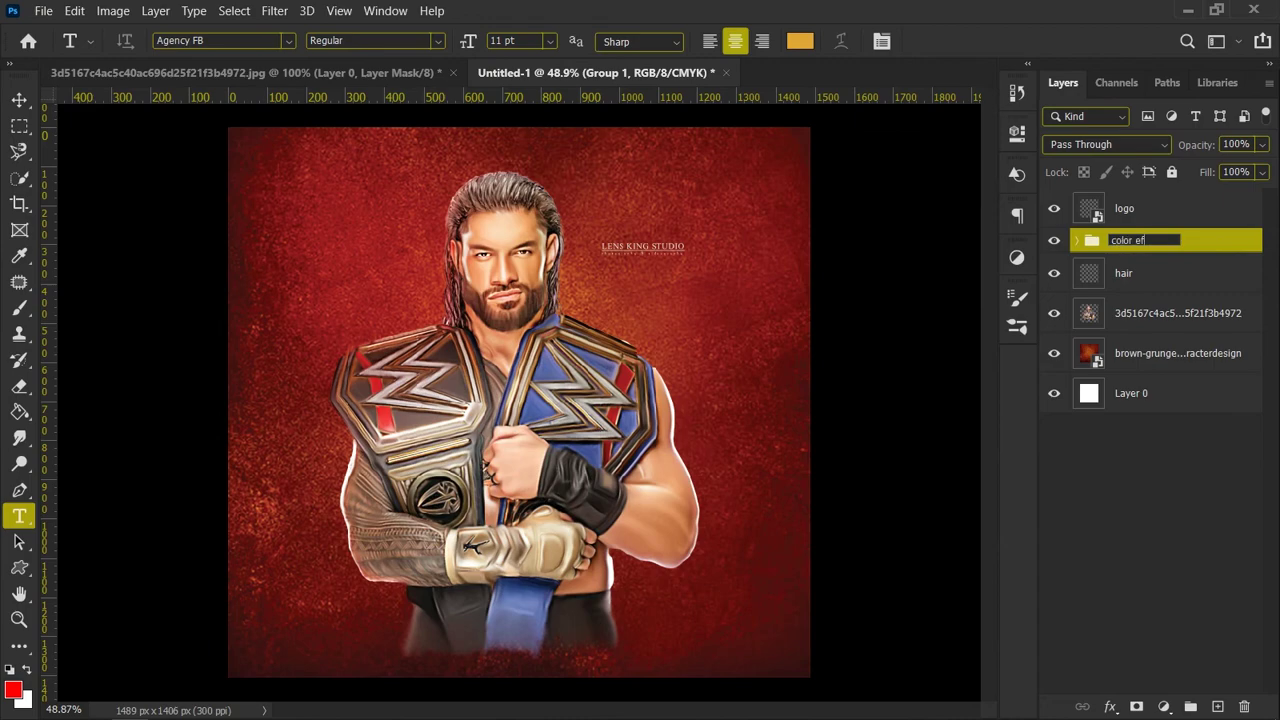
type("ffects")
key("Return")
Step: Set the color effects group's opacity to 80% and delete the white Layer 0
left_click_drag(1203, 150, 1194, 152)
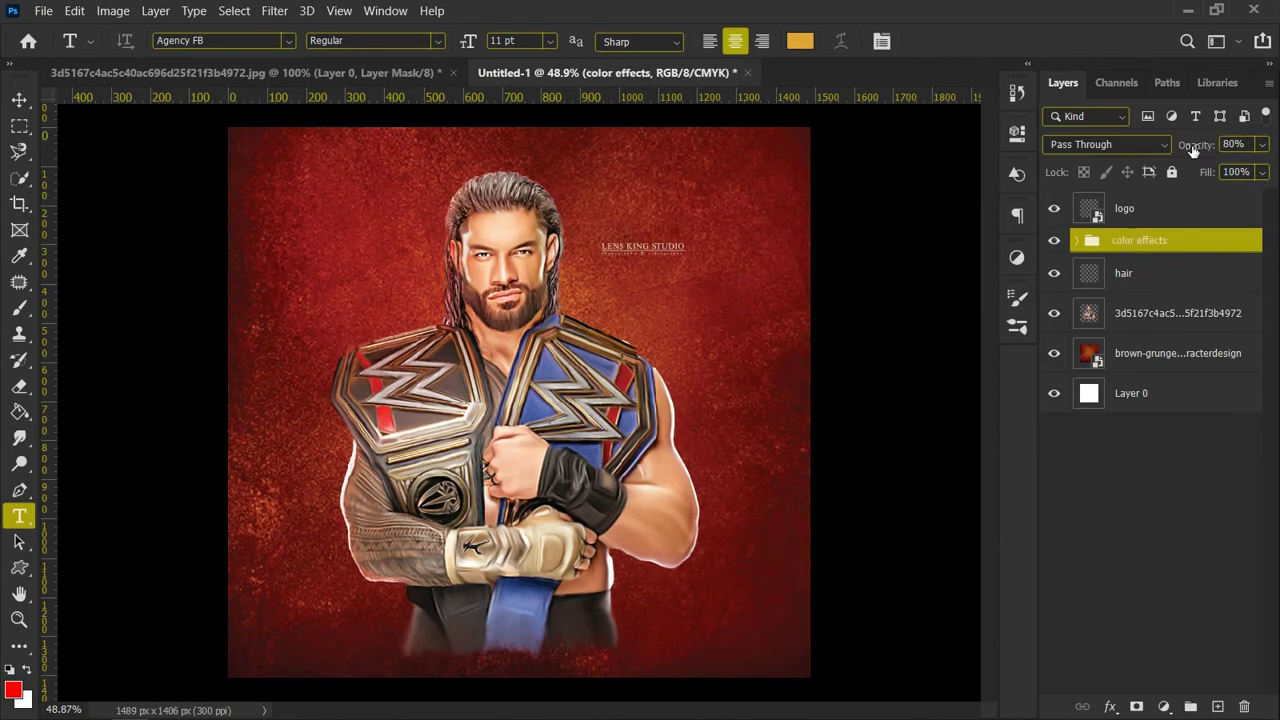
left_click(1140, 500)
key("v")
left_click(1130, 393)
key("Delete")
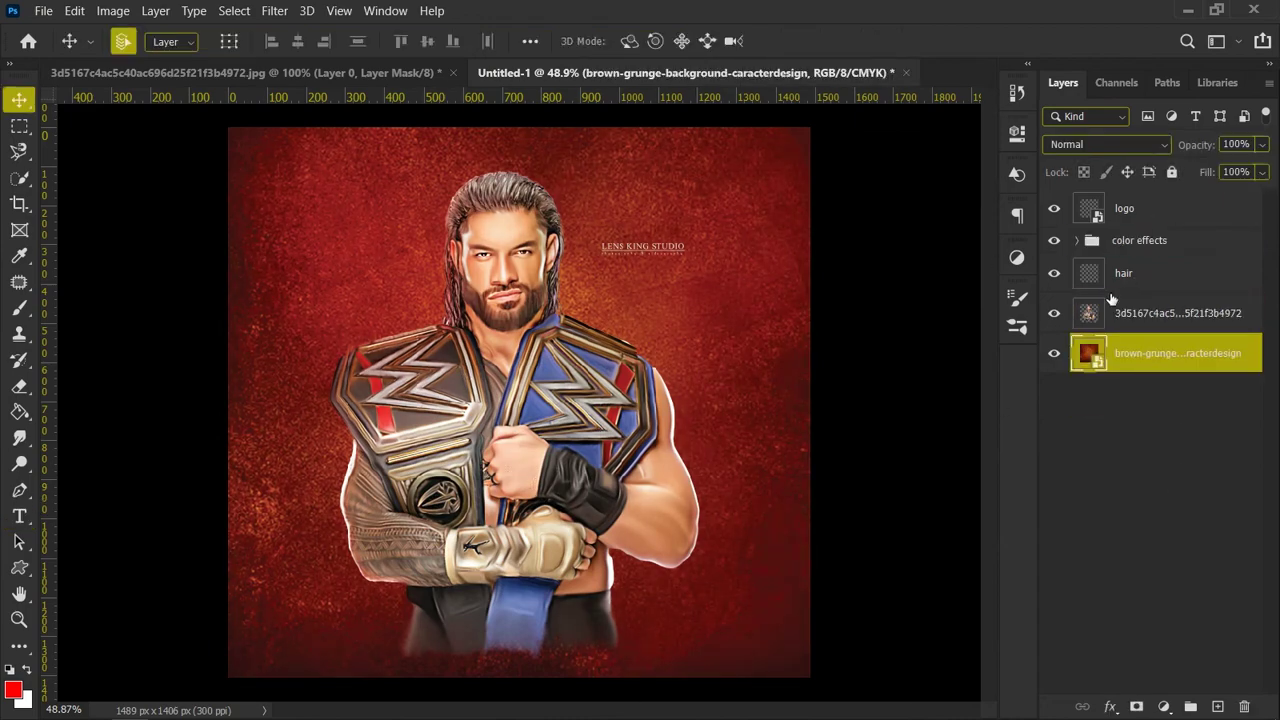